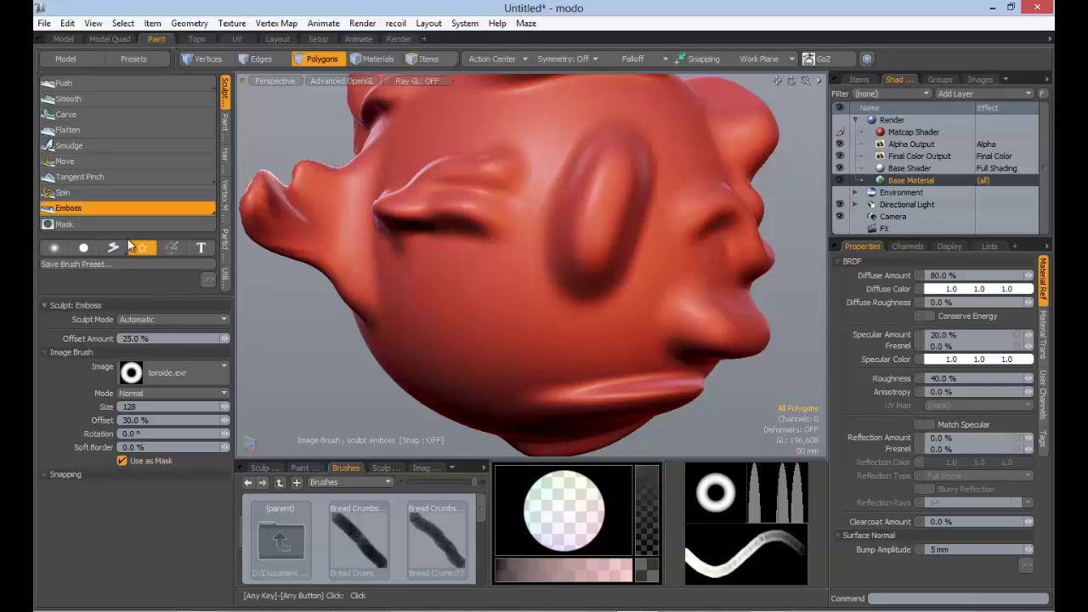
- Turn on stamp placement for the Emboss tool's toroide.exr image brush and stamp four rings on the side of the head
click(172, 248)
click(169, 249)
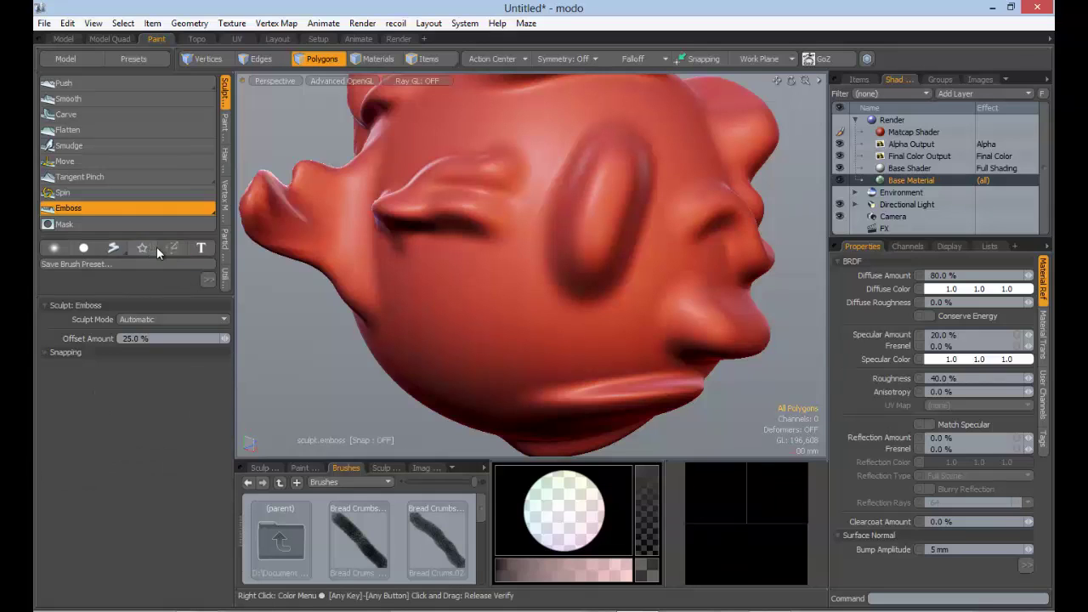
click(166, 250)
click(167, 250)
click(171, 246)
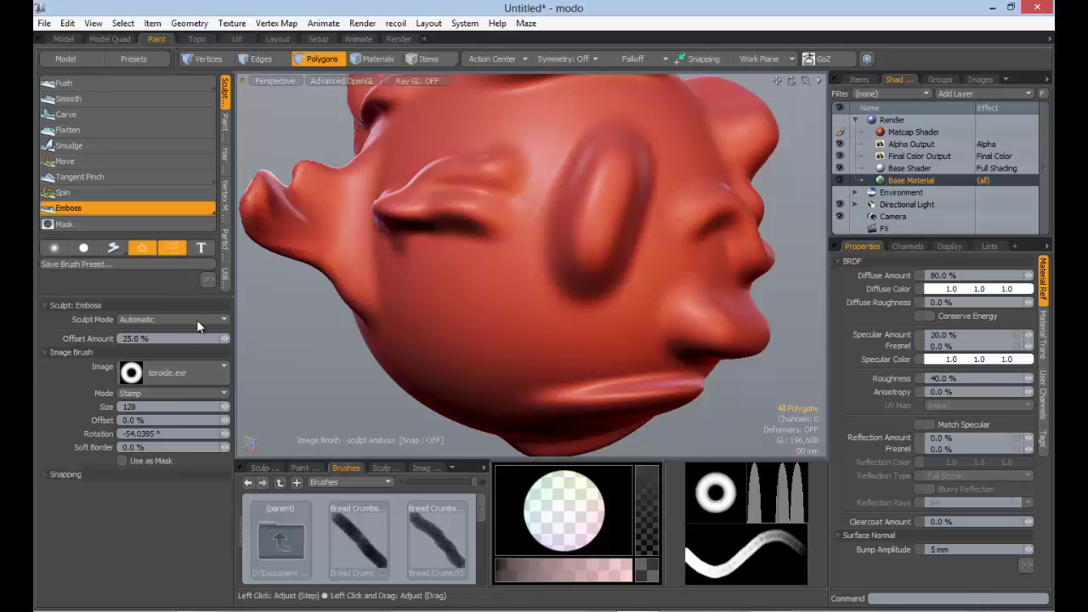
drag(472, 272, 507, 289)
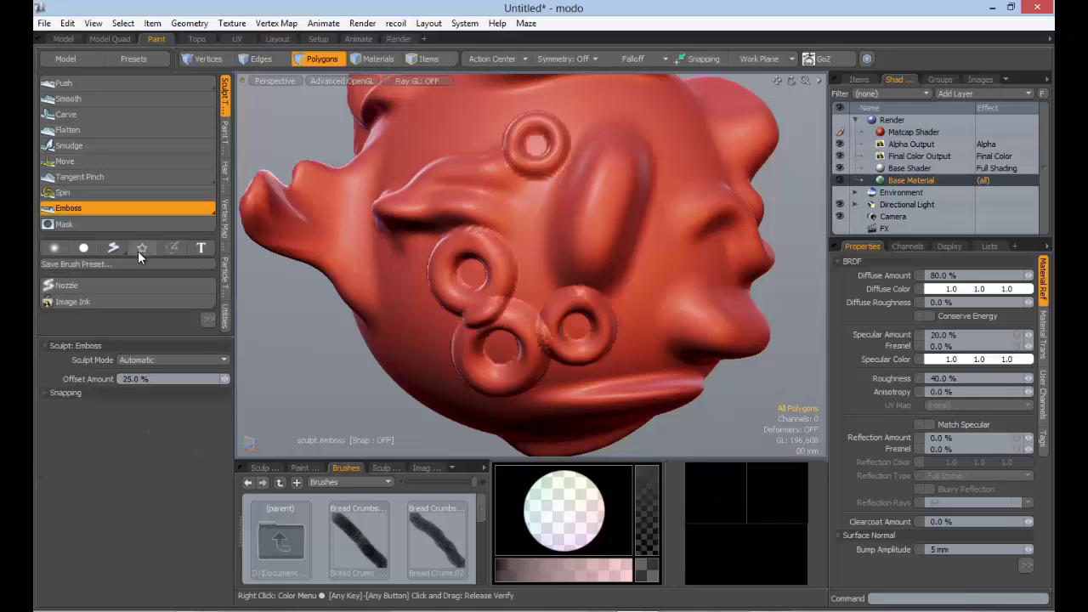
- Try embossing two more rings on the head's side with the toroide.exr image brush in Normal mode
click(140, 249)
click(170, 248)
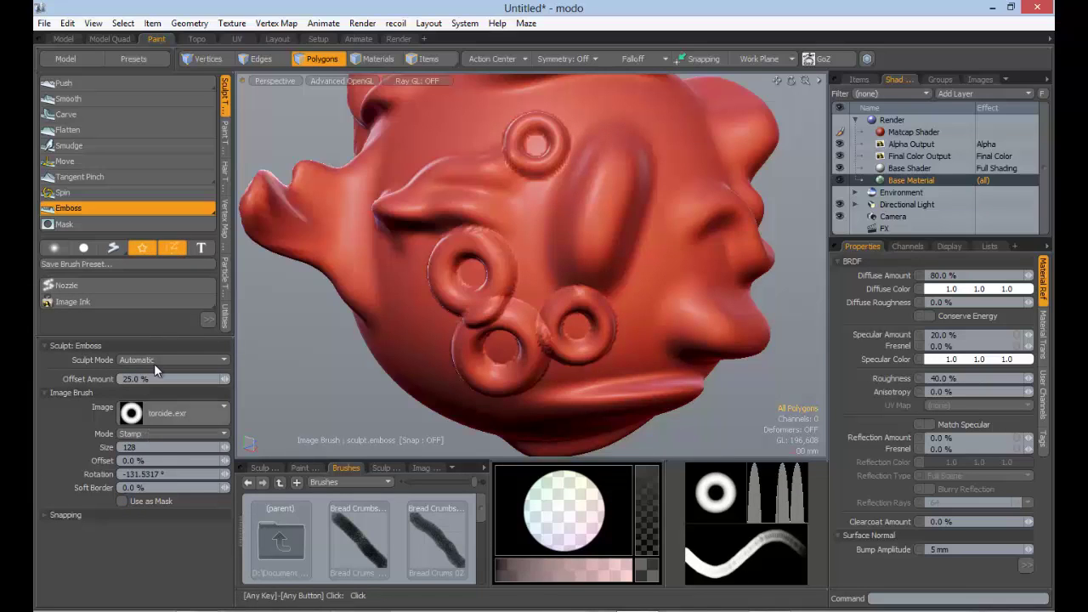
click(143, 248)
click(142, 247)
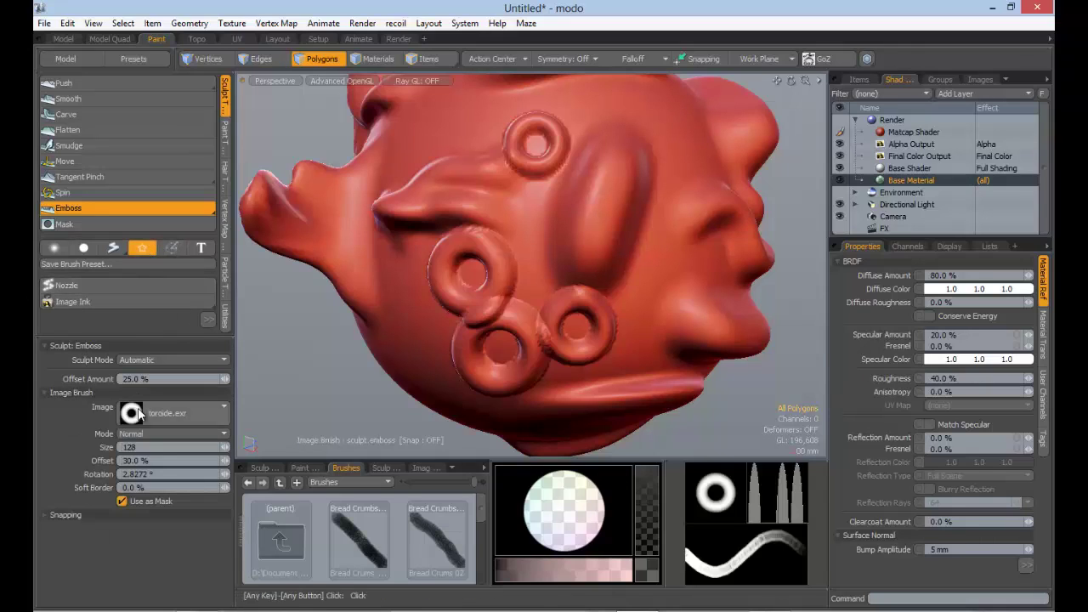
click(145, 433)
click(145, 454)
click(145, 433)
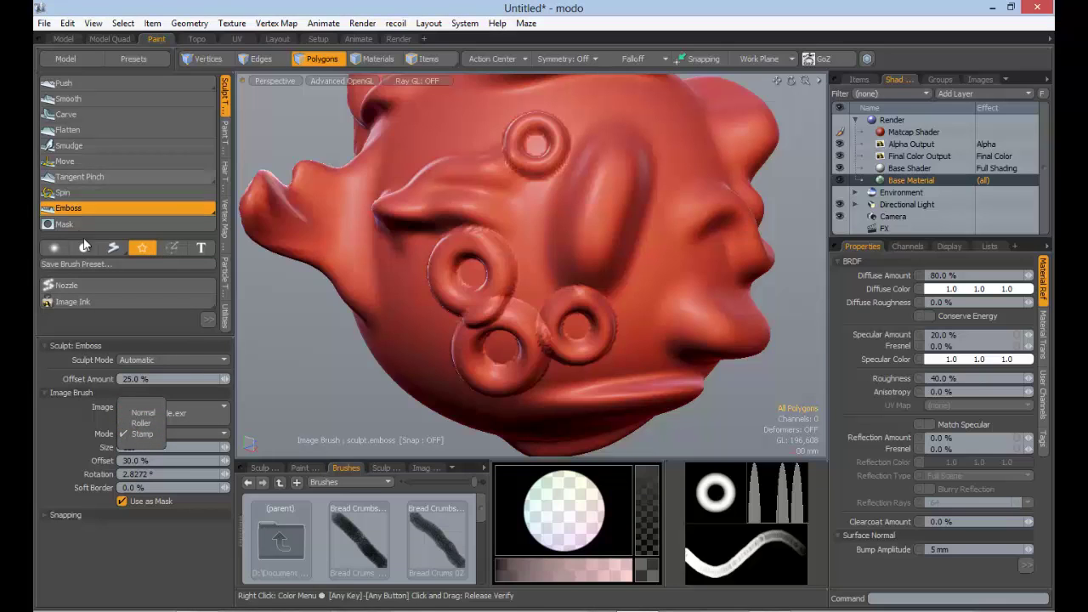
click(155, 413)
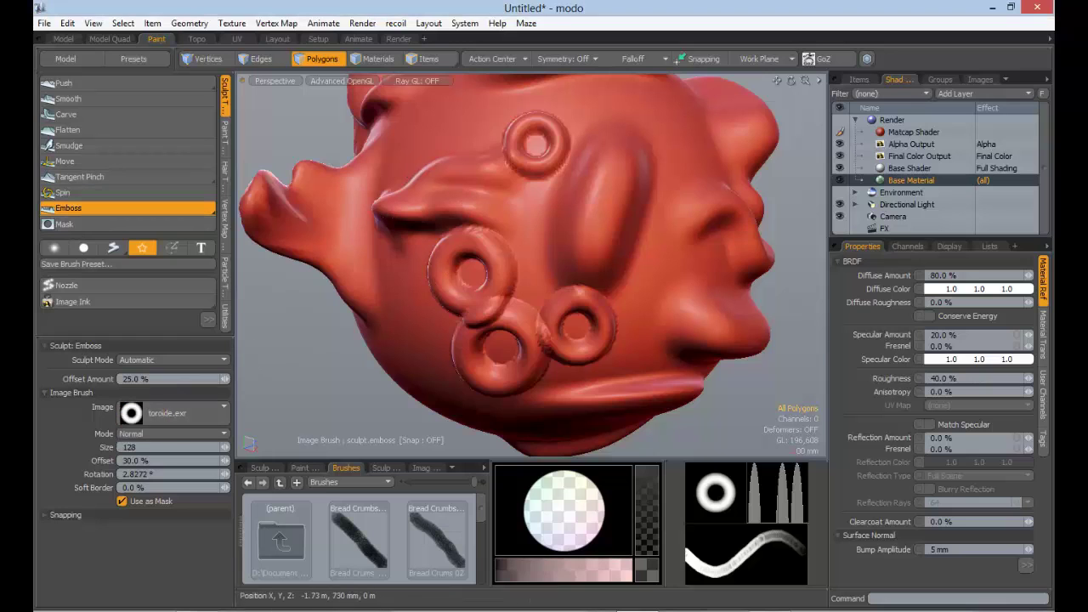
mouse_move(447, 147)
mouse_down()
mouse_move(492, 175)
mouse_move(422, 149)
mouse_move(518, 190)
mouse_move(414, 132)
mouse_move(451, 162)
mouse_up()
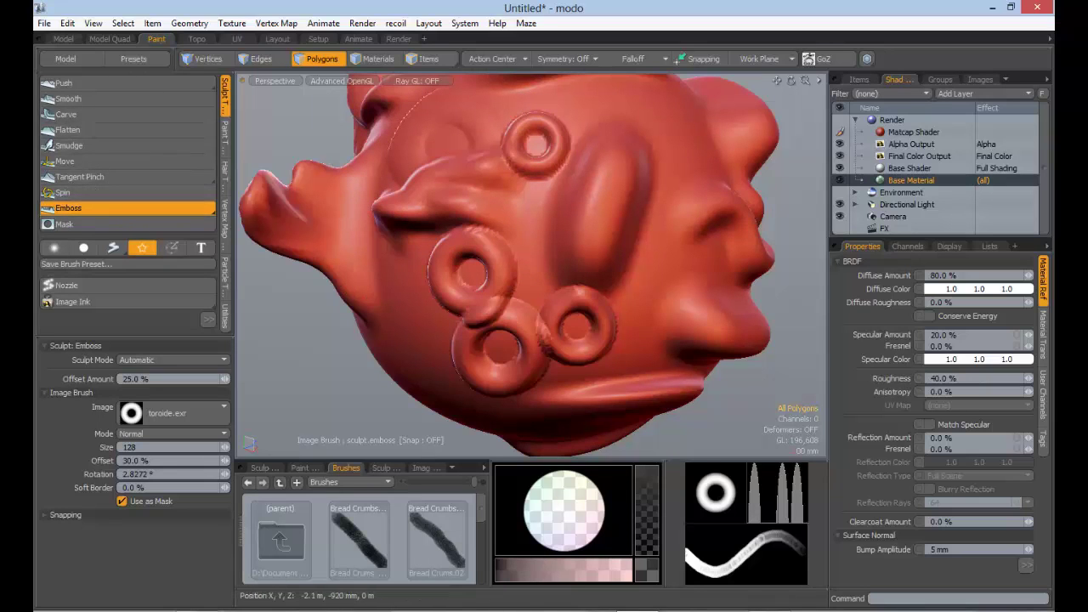
mouse_move(406, 305)
mouse_down()
mouse_move(382, 306)
mouse_move(457, 313)
mouse_move(456, 297)
mouse_move(415, 305)
mouse_move(364, 287)
mouse_move(459, 307)
mouse_move(374, 287)
mouse_move(406, 304)
mouse_up()
- Try a Push stroke with the ring image brush across the head, and undo back to the four stamped rings
click(79, 84)
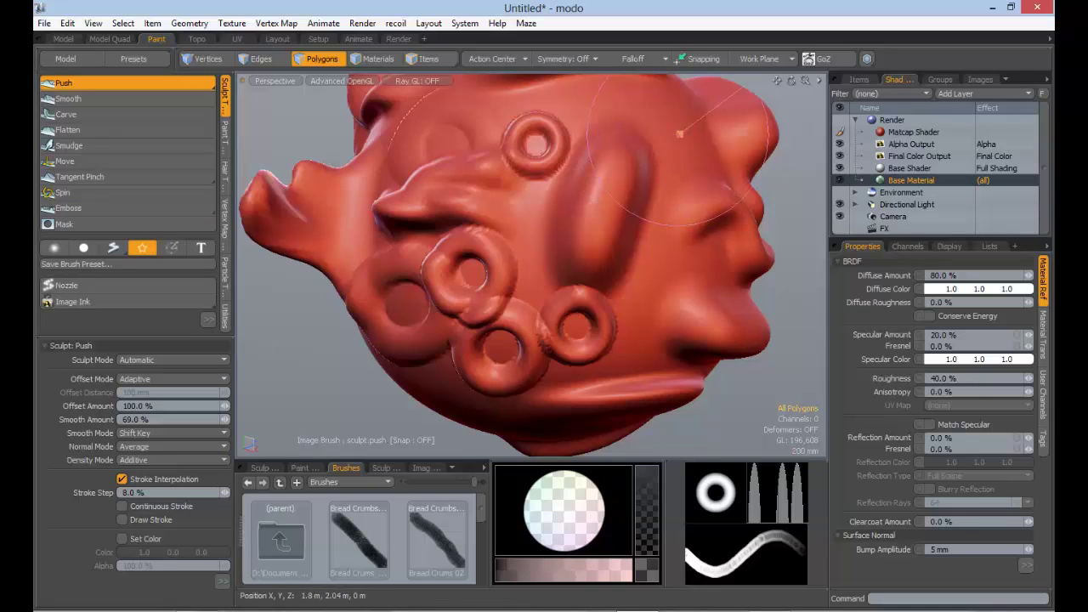
mouse_move(680, 134)
mouse_down()
mouse_move(701, 174)
mouse_move(621, 251)
mouse_move(472, 315)
mouse_move(304, 276)
mouse_up()
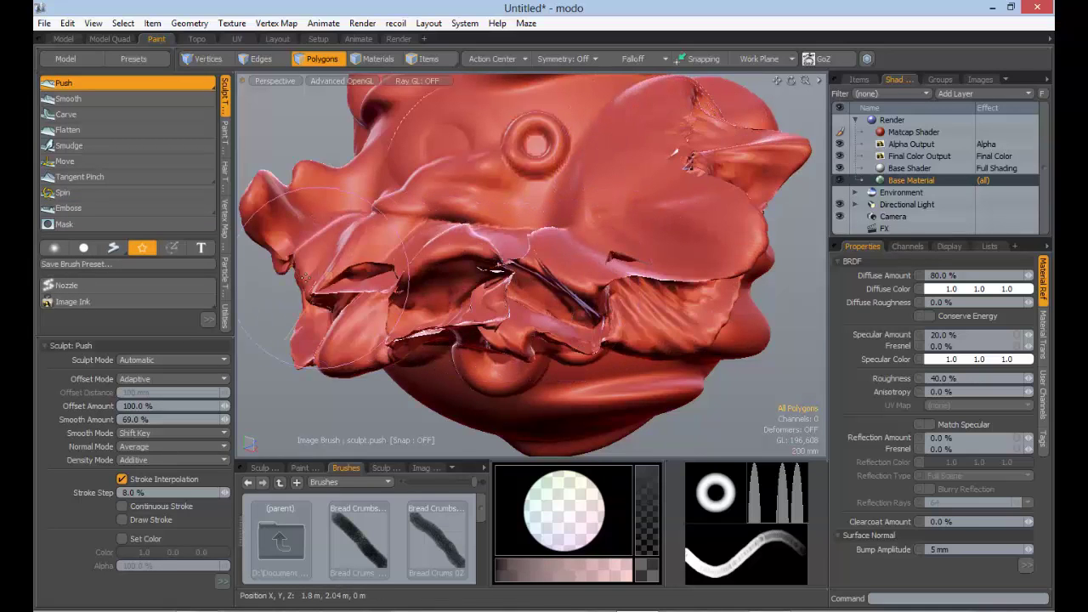
key(ctrl+z)
key(ctrl+z)
key(ctrl+z)
key(ctrl+z)
key(ctrl+z)
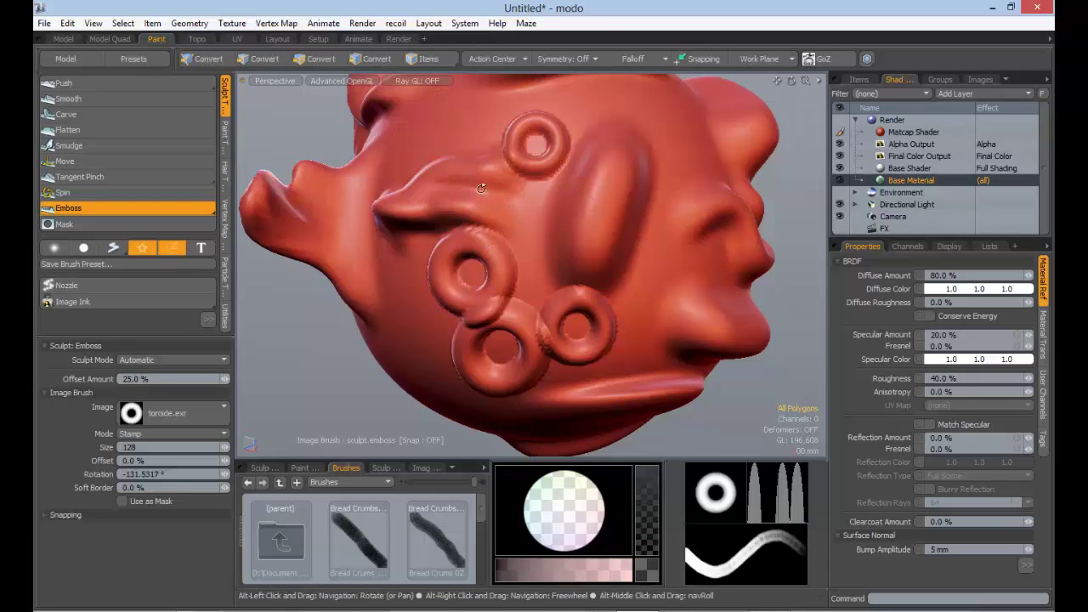
- Push a continuous ridge above the side fin with the toroide.exr image brush, with stamp placement turned off
alt+drag(500, 192, 544, 242)
click(91, 84)
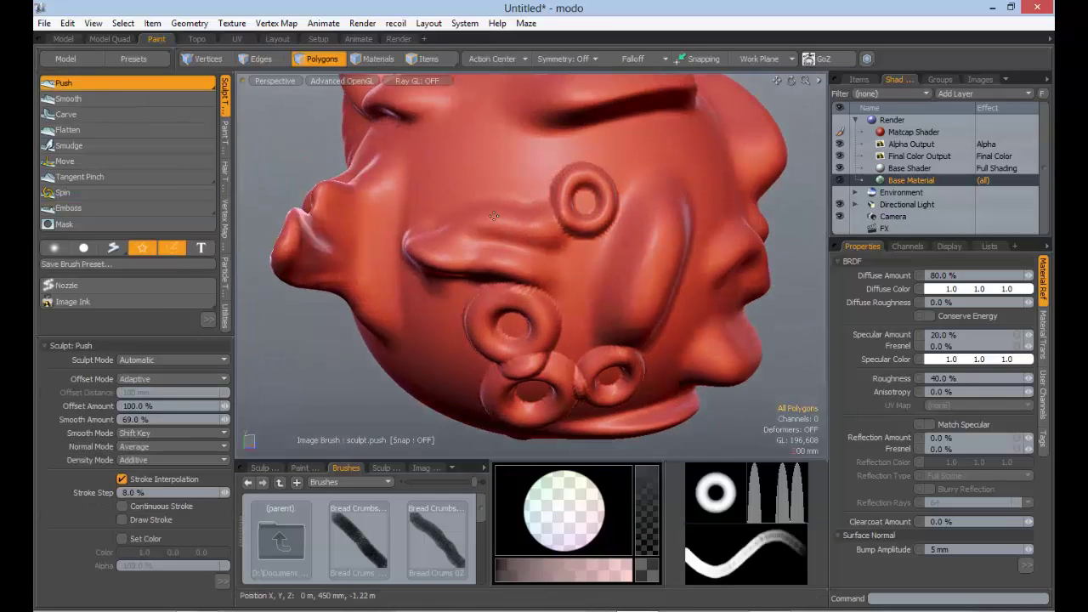
click(171, 248)
click(141, 247)
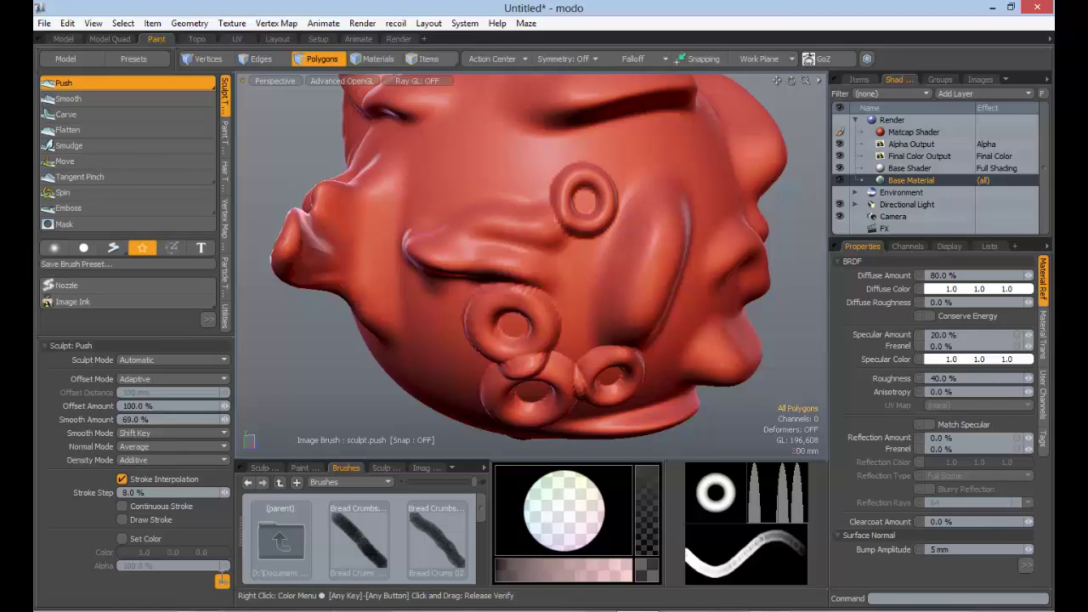
click(222, 581)
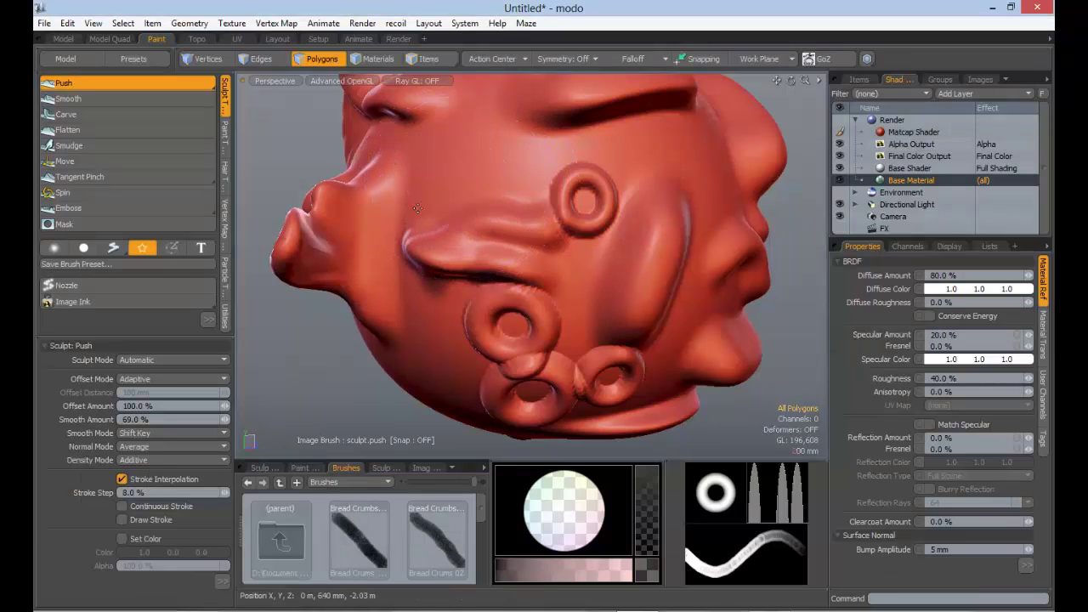
mouse_move(402, 200)
mouse_down()
mouse_move(467, 157)
mouse_move(543, 134)
mouse_move(591, 140)
mouse_up()
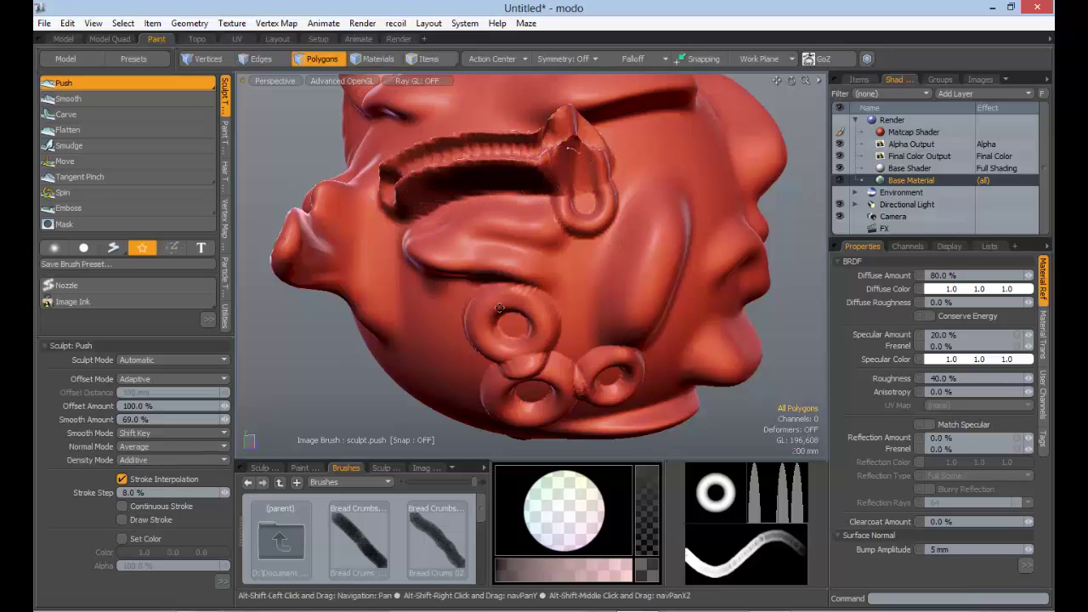
- Raise the Push stroke step to 104% and place separate raised rings around the front of the head
alt+shift+drag(571, 334, 540, 381)
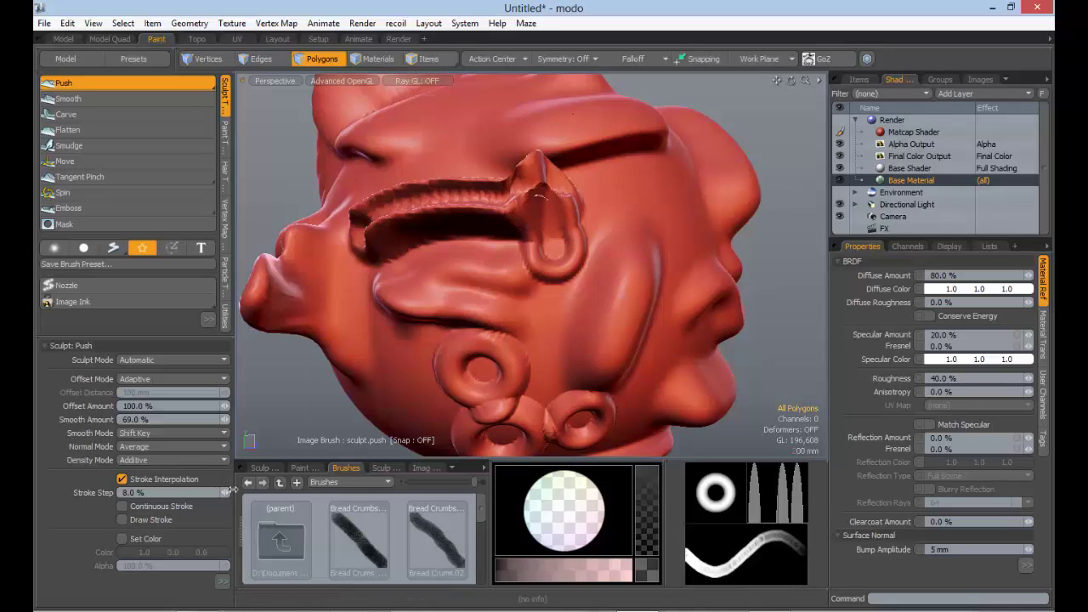
drag(225, 492, 226, 492)
mouse_move(586, 247)
alt+shift+mouse_down()
mouse_move(554, 286)
mouse_move(463, 306)
alt+shift+mouse_up()
mouse_move(464, 306)
alt+mouse_down()
mouse_move(488, 355)
mouse_move(533, 325)
mouse_move(540, 255)
alt+mouse_up()
click(411, 336)
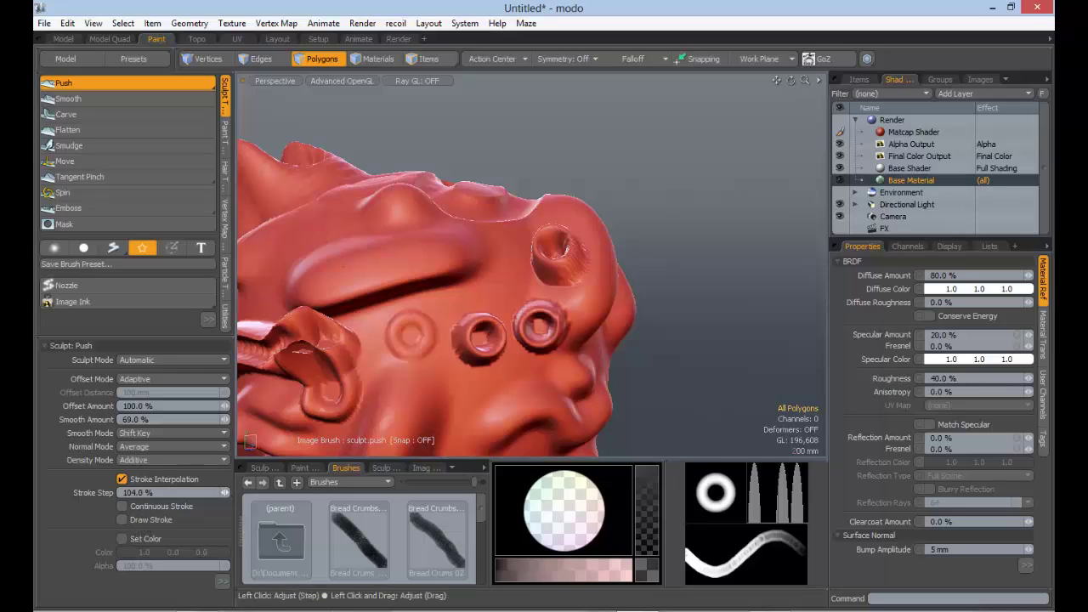
- Set the Push stroke step to 8% and push continuous ring-brush strokes over the top of the head
drag(224, 492, 33, 505)
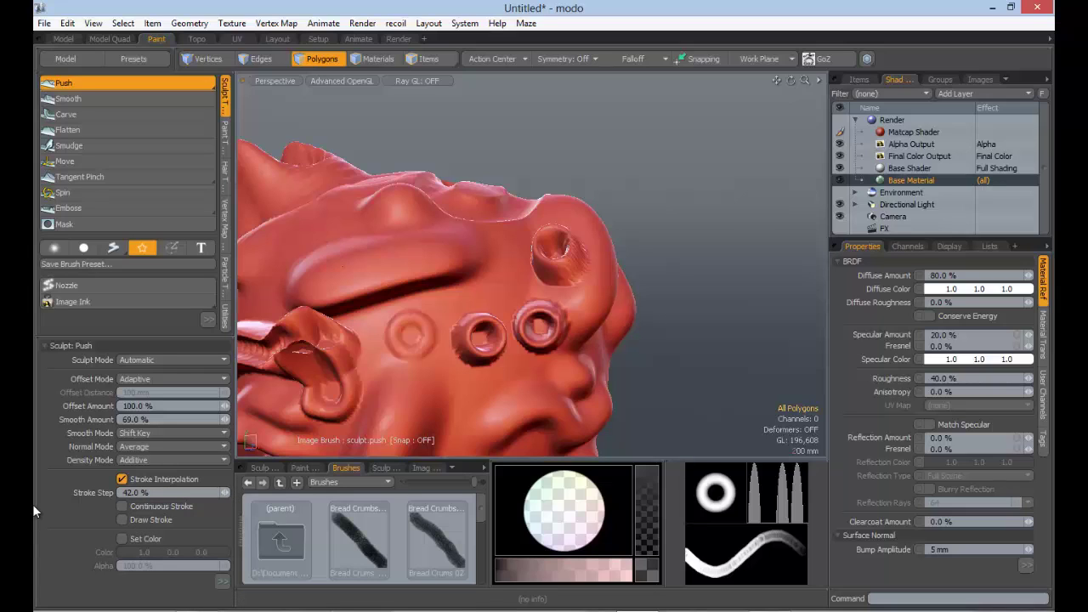
double_click(138, 493)
text(8)
key(Return)
mouse_move(335, 248)
alt+mouse_down()
mouse_move(344, 278)
mouse_move(394, 293)
mouse_move(511, 262)
mouse_move(549, 232)
alt+mouse_up()
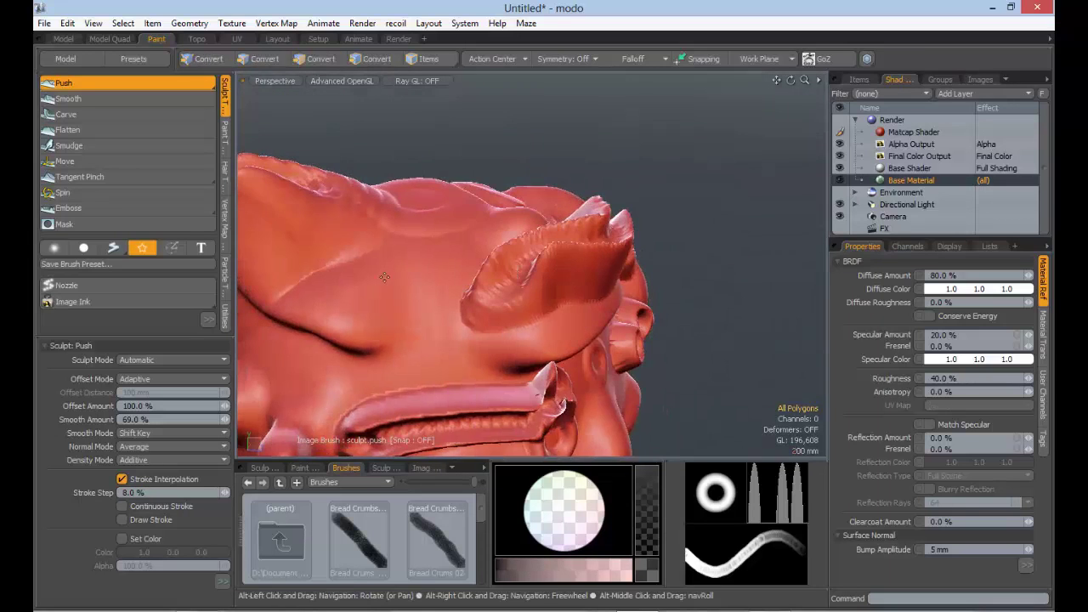
click(361, 283)
mouse_move(361, 282)
mouse_down()
mouse_move(479, 245)
mouse_move(444, 326)
mouse_move(425, 264)
mouse_move(442, 225)
mouse_up()
mouse_move(493, 374)
alt+shift+mouse_down()
mouse_move(460, 268)
mouse_move(422, 296)
mouse_move(384, 290)
mouse_move(536, 276)
alt+shift+mouse_up()
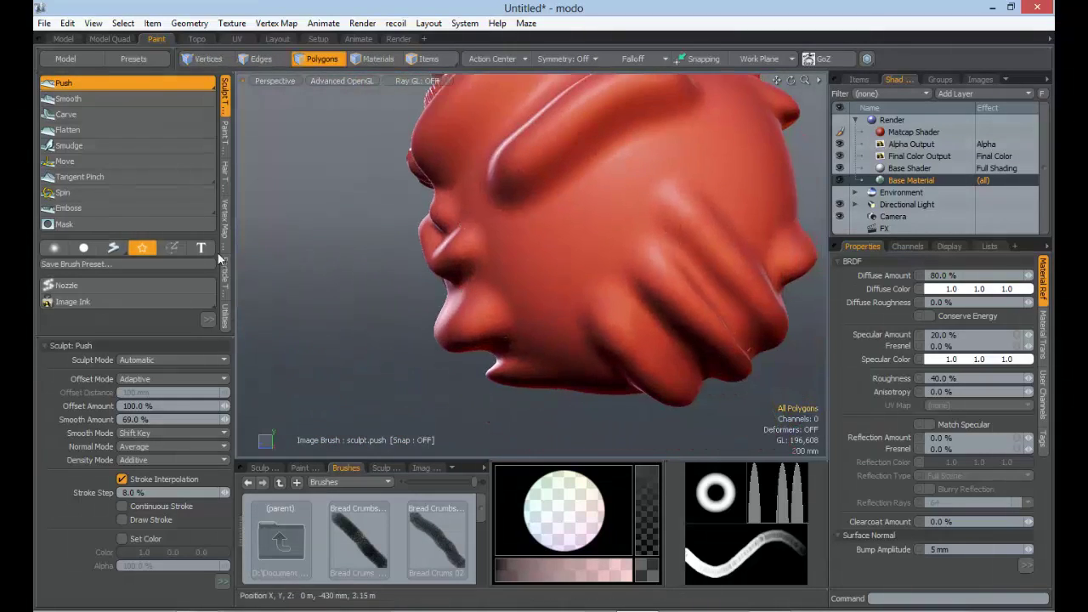
- Turn on stamp placement for Push and stamp two large rings, on the smooth cheek and higher on the head
click(169, 250)
right_drag(569, 241, 700, 342)
mouse_move(700, 342)
mouse_down()
mouse_move(596, 261)
mouse_move(611, 299)
mouse_up()
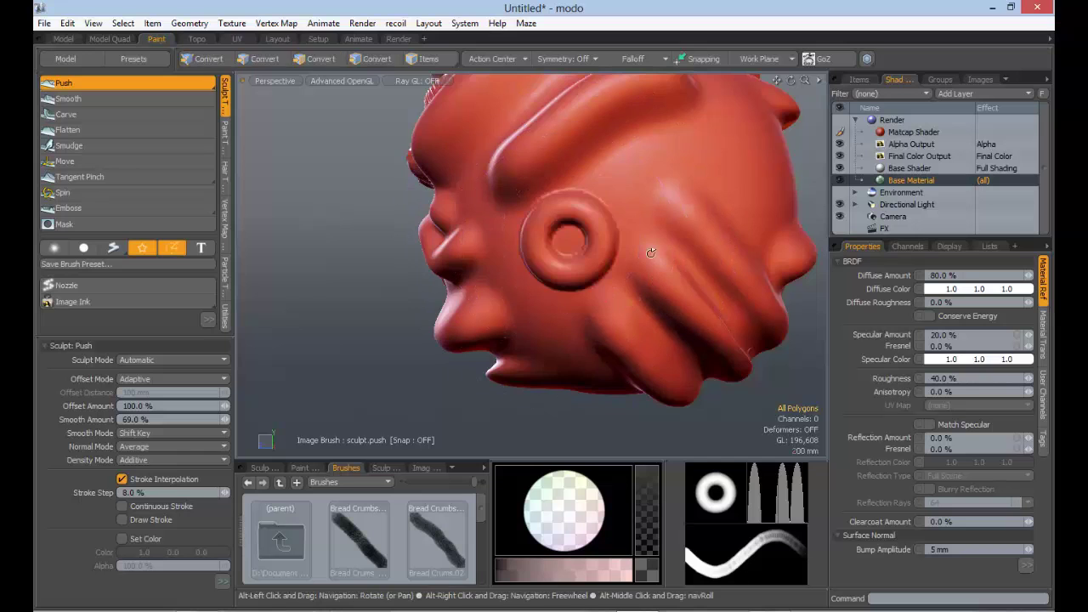
alt+drag(651, 250, 558, 322)
mouse_move(571, 252)
mouse_down()
mouse_move(633, 259)
mouse_move(627, 287)
mouse_move(585, 296)
mouse_move(561, 285)
mouse_up()
alt+shift+drag(561, 285, 581, 303)
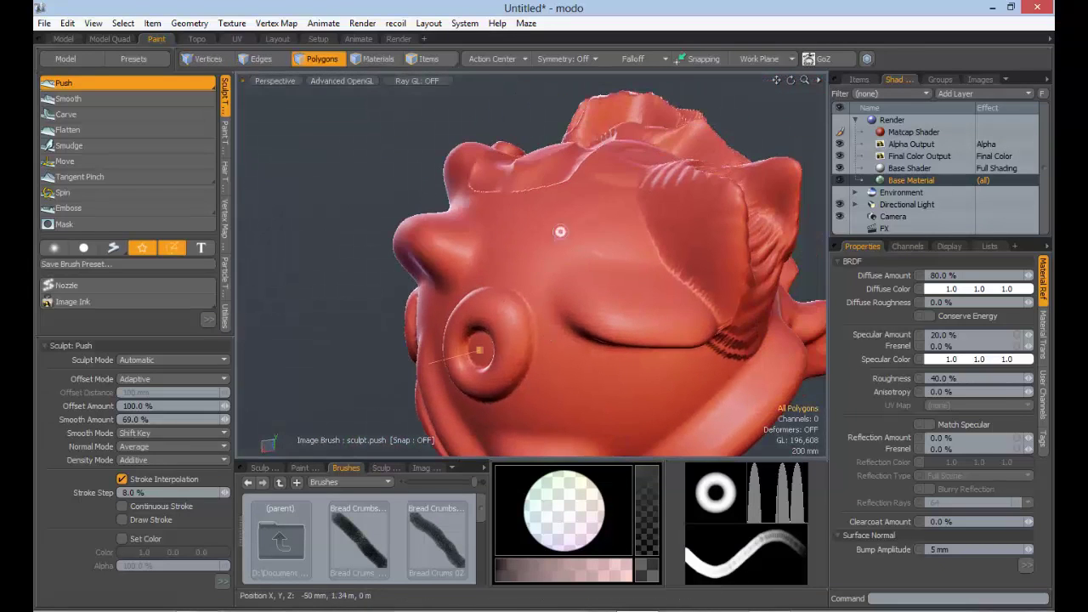
drag(560, 232, 560, 231)
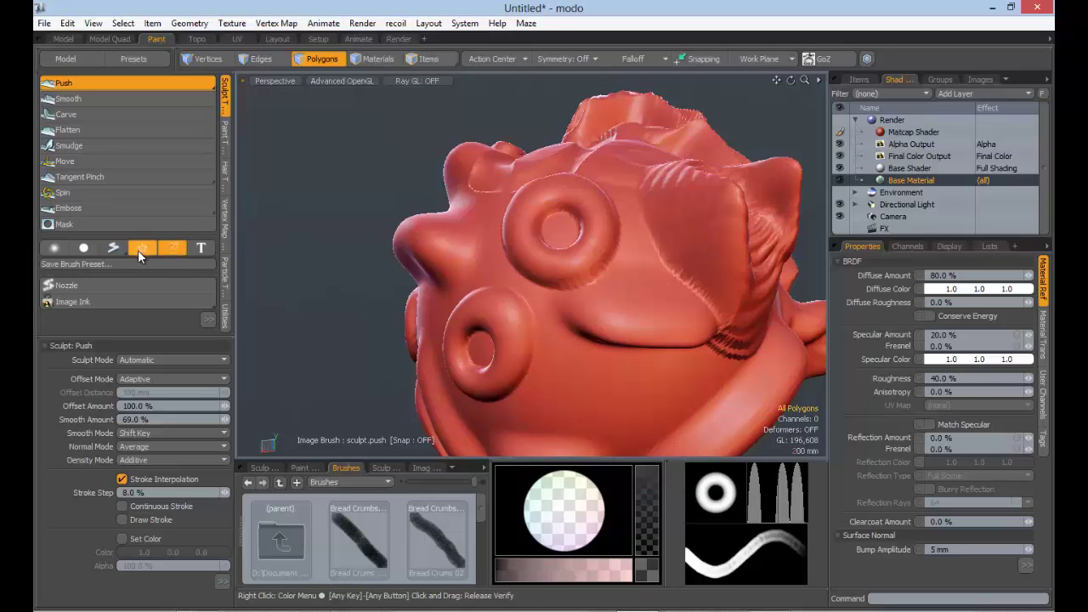
- Try placing further rings on the head with the toroide.exr image brush set to Stamp mode, and undo the last changes
click(139, 249)
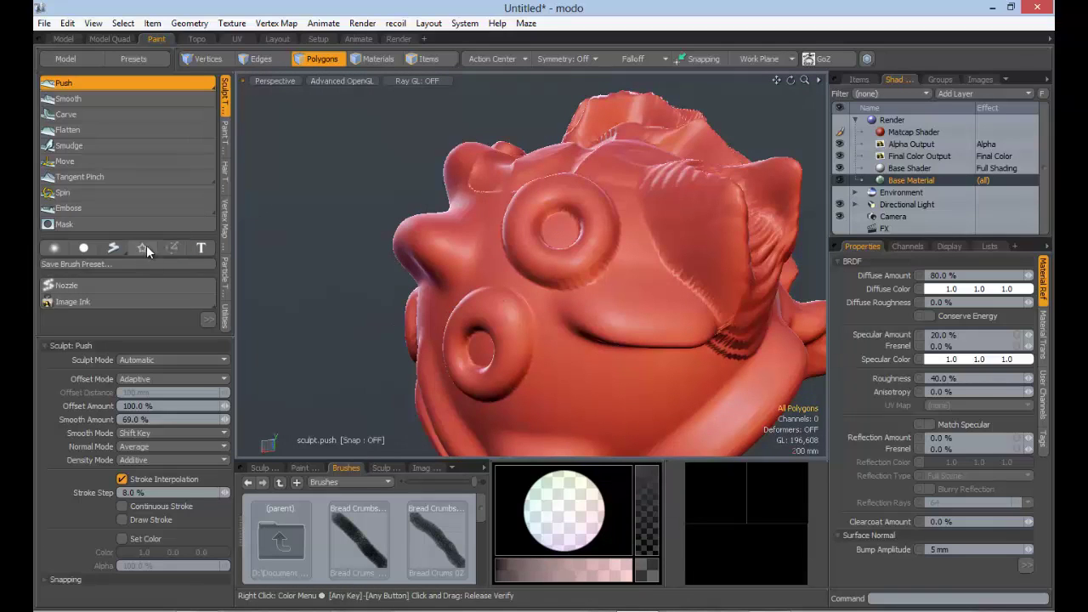
click(222, 583)
click(222, 518)
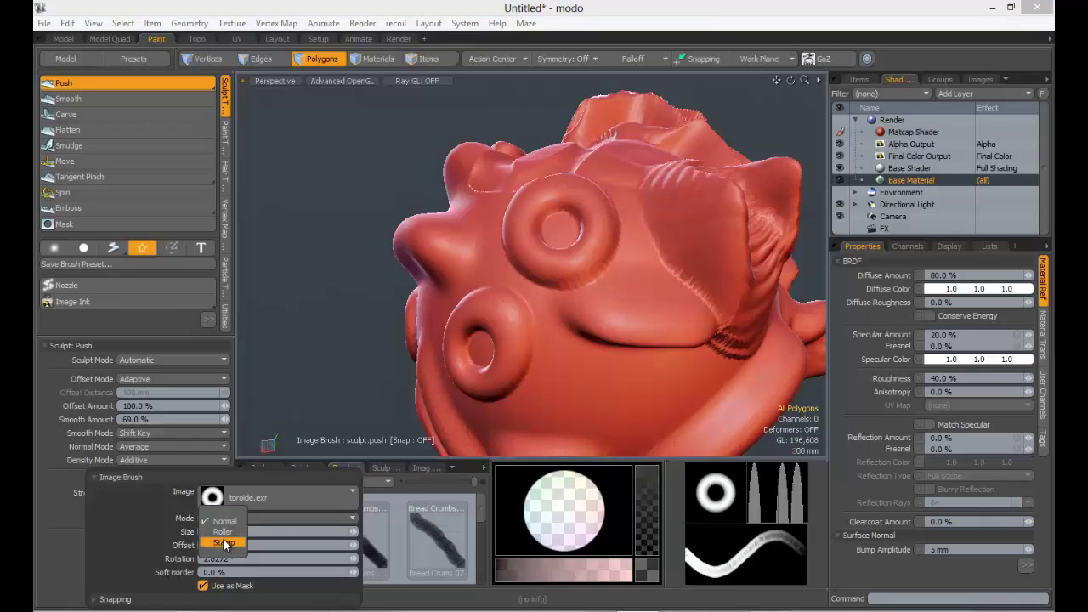
click(223, 542)
alt+shift+drag(578, 366, 515, 289)
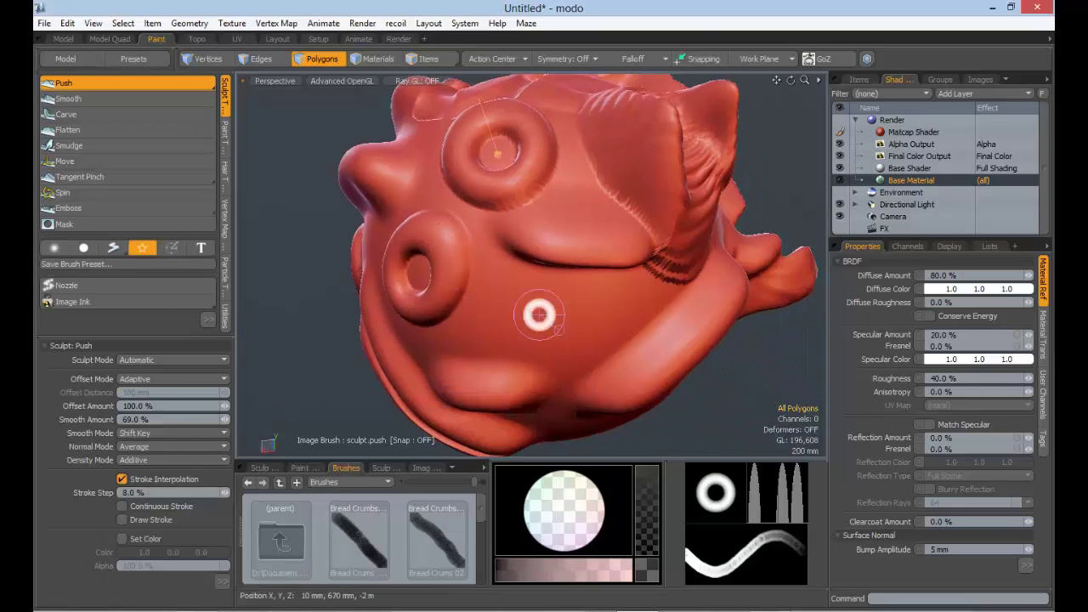
mouse_move(559, 329)
mouse_down()
mouse_move(594, 365)
mouse_move(586, 298)
mouse_move(564, 305)
mouse_up()
click(170, 246)
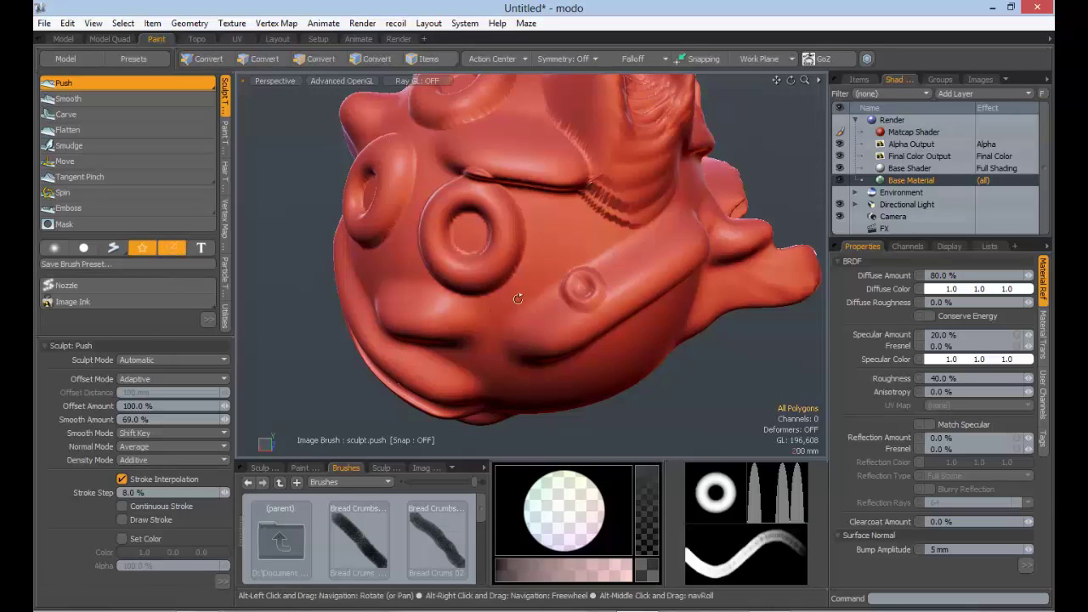
mouse_move(538, 310)
alt+mouse_down()
mouse_move(549, 273)
mouse_move(449, 208)
mouse_move(490, 231)
mouse_move(510, 273)
alt+mouse_up()
key(ctrl+z)
key(ctrl+z)
key(ctrl+z)
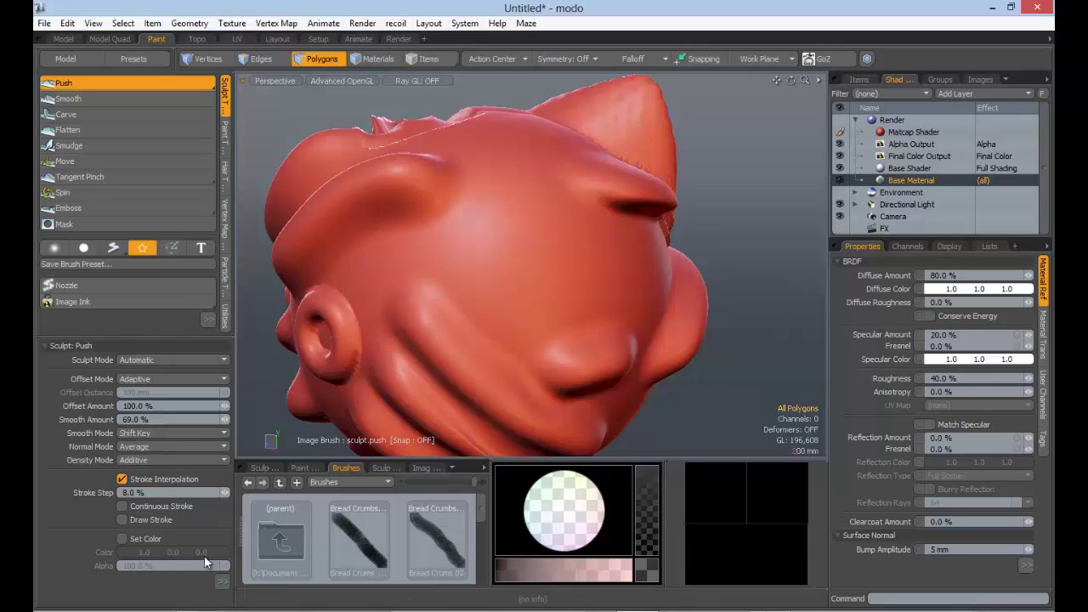
- Set the image brush to Roller mode and choose BarkHeight_2.tif as its image
click(222, 581)
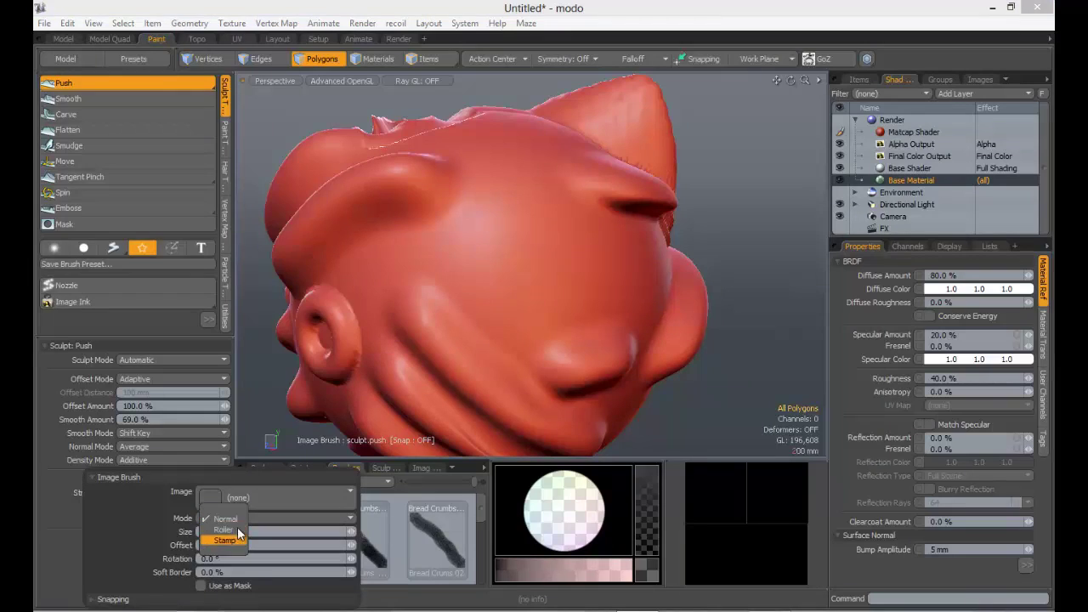
click(227, 530)
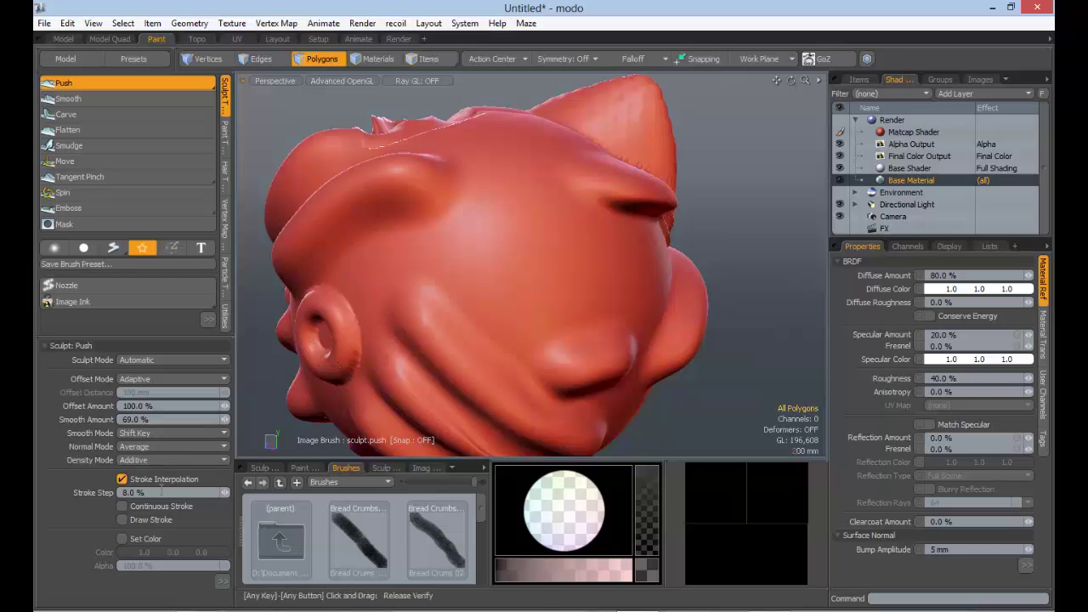
click(222, 582)
click(239, 502)
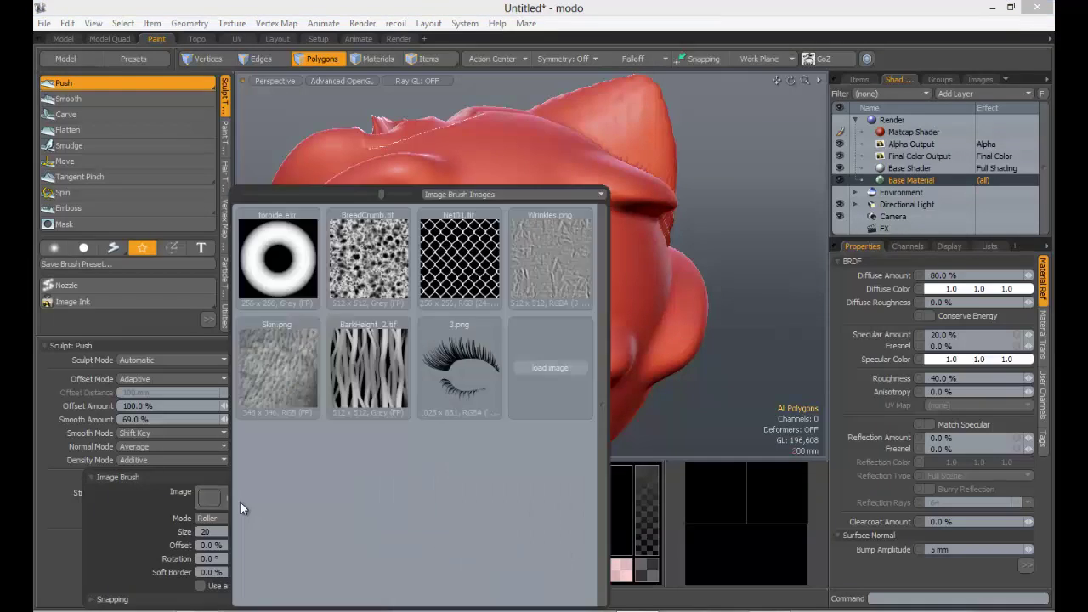
click(366, 362)
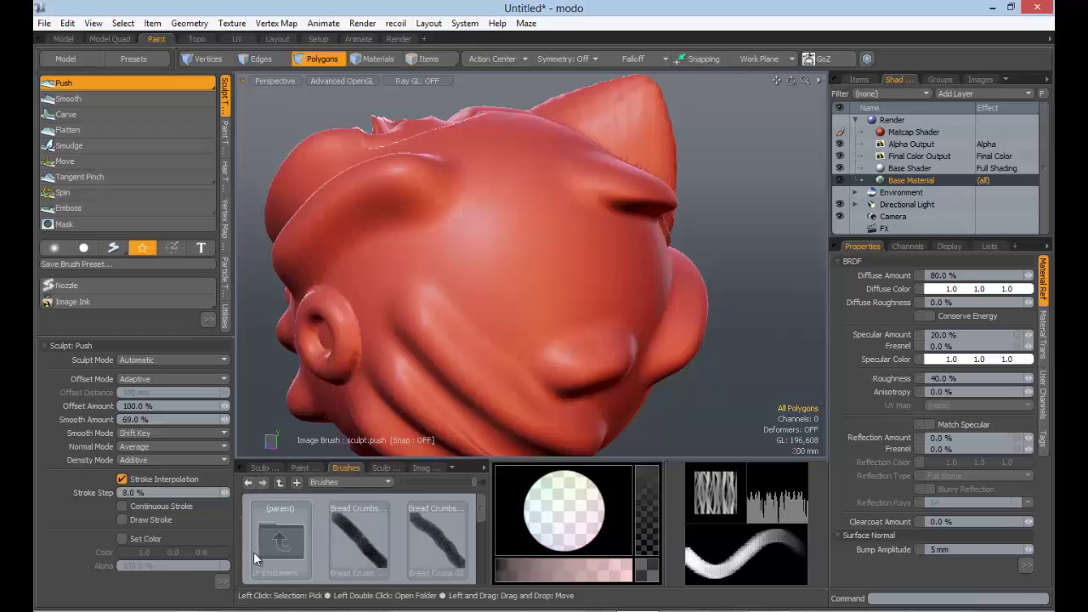
- Set the bark image brush to Normal mode, test it with a Push stroke across the head, and undo the stroke
click(223, 582)
click(234, 519)
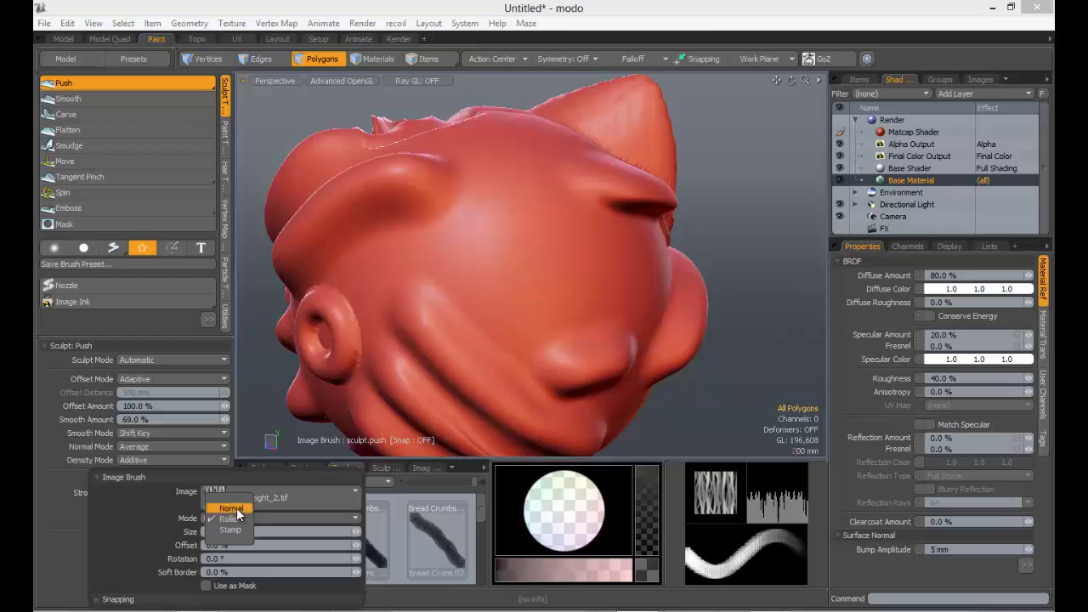
click(233, 508)
drag(471, 261, 544, 284)
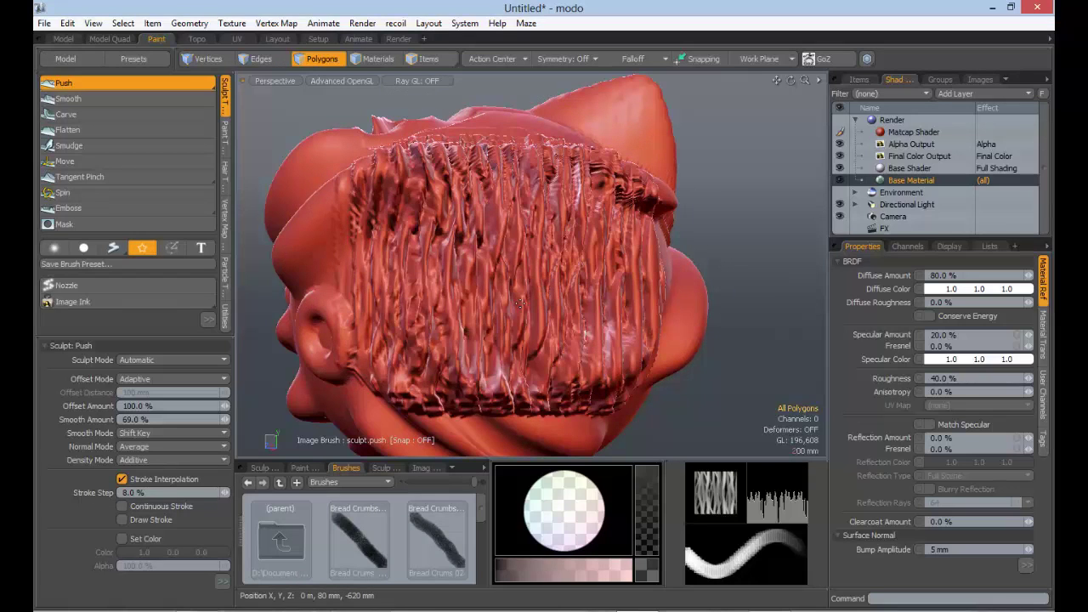
key(ctrl+z)
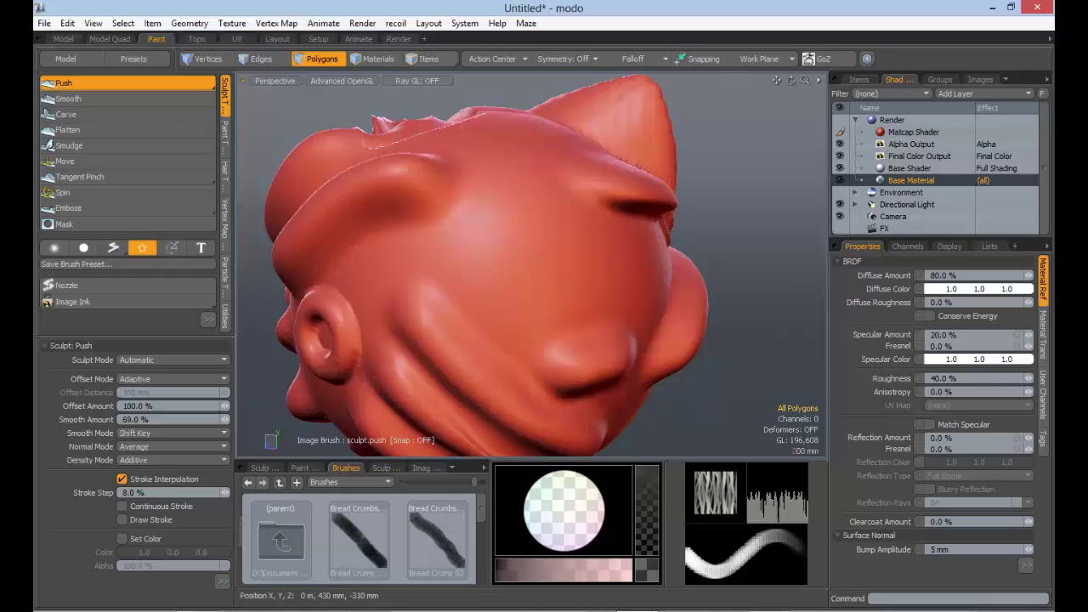
- Enlarge the bark image brush, test it with a wide Push stroke across the head, and undo the stroke
right_drag(499, 264, 397, 250)
drag(398, 249, 661, 271)
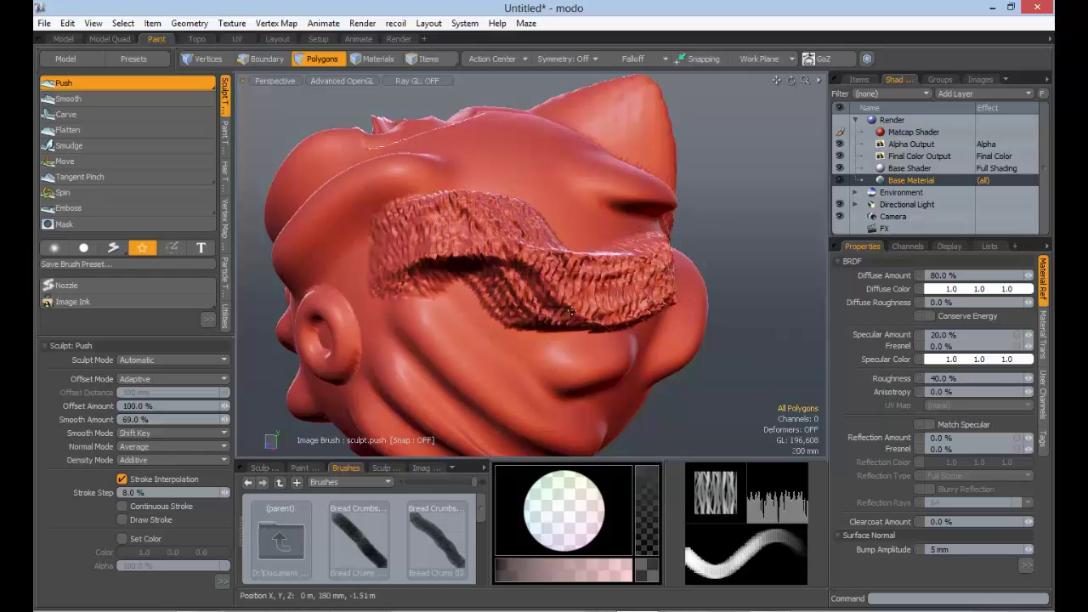
key(ctrl+z)
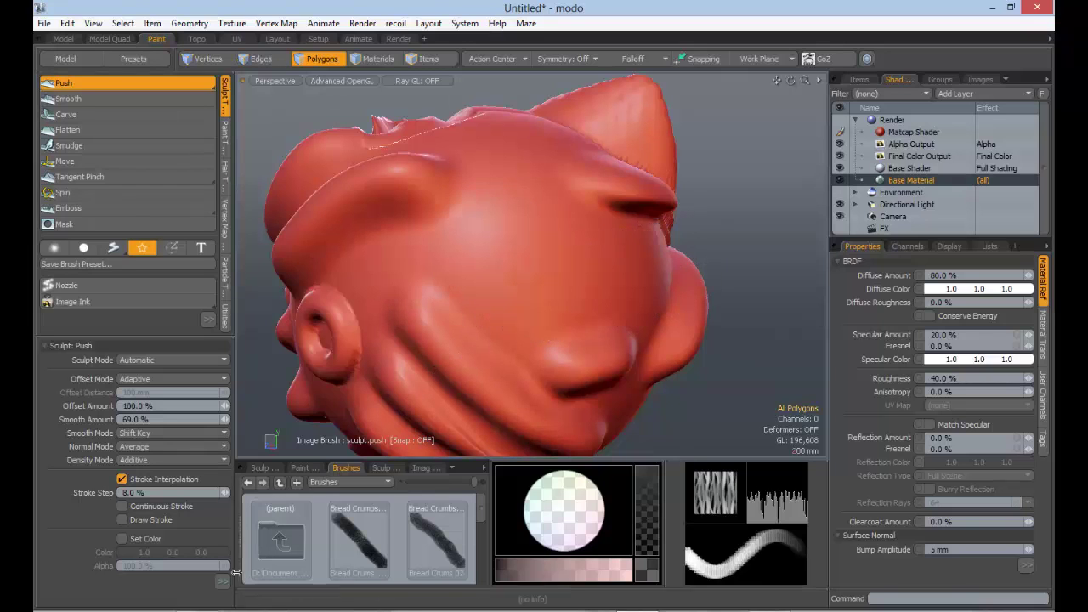
- Switch the bark image brush to Roller mode, test it with a curving Push stroke on the head, and undo the stroke
click(223, 581)
click(226, 518)
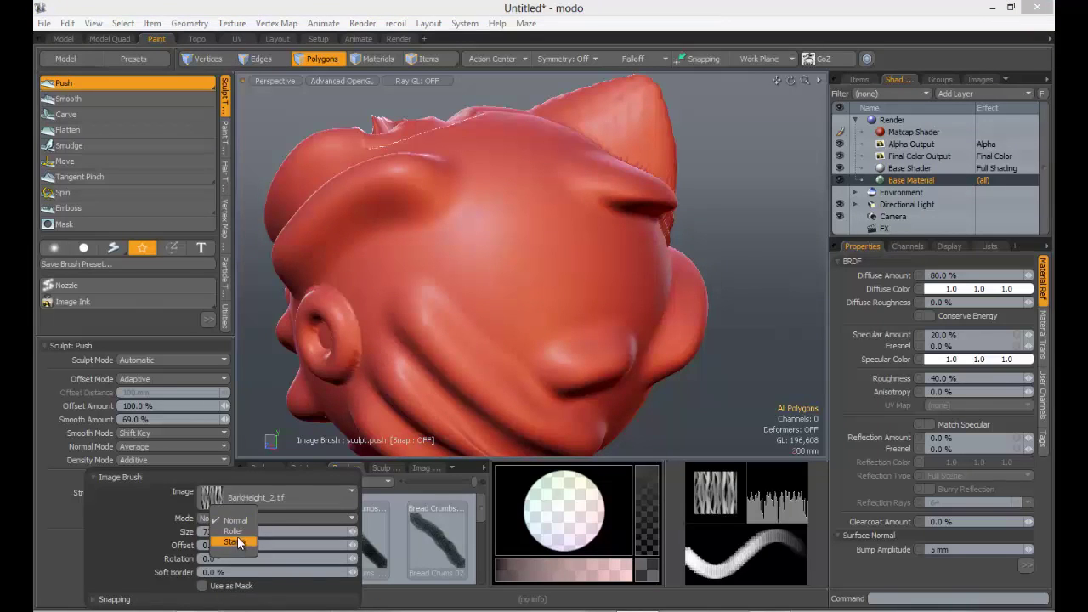
click(235, 531)
mouse_move(502, 231)
mouse_down()
mouse_move(491, 232)
mouse_move(560, 308)
mouse_move(454, 295)
mouse_move(520, 184)
mouse_up()
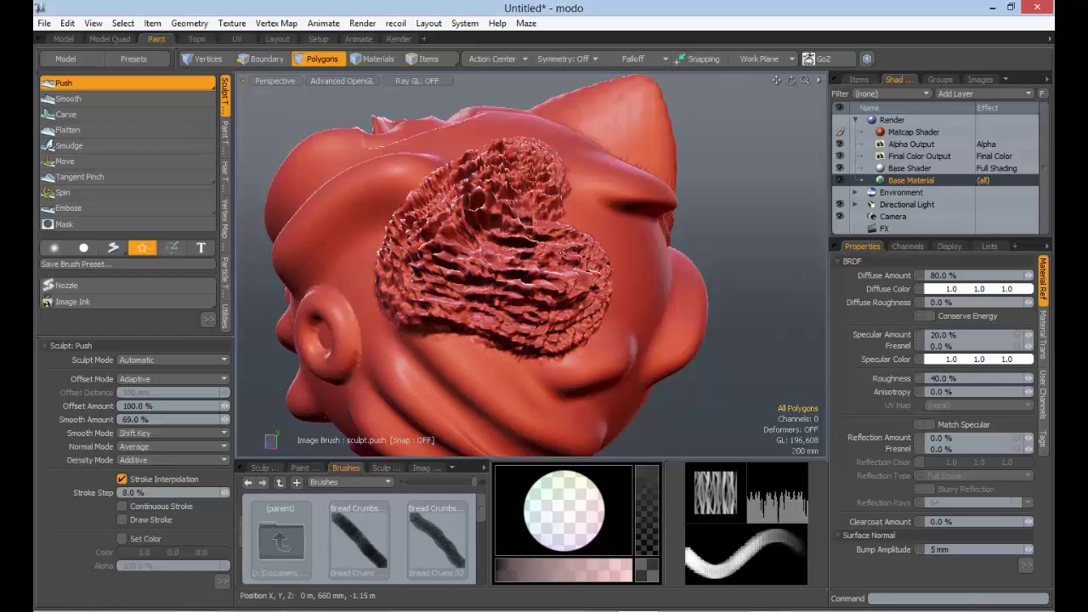
key(ctrl+z)
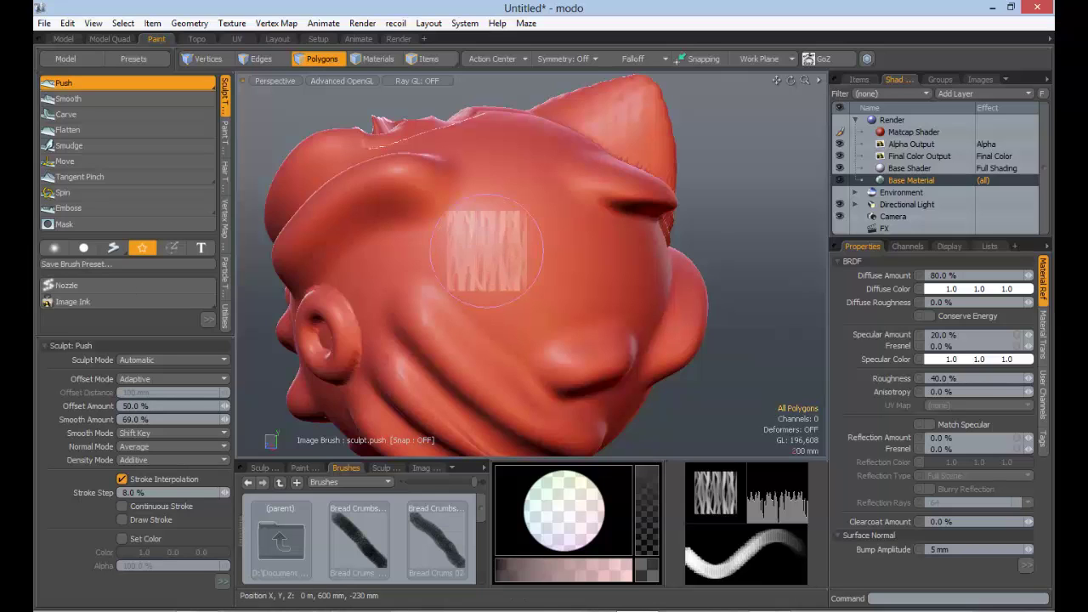
- Try winding Push strokes over the head with the Roller bark brush at 50% offset amount, and undo them
mouse_move(450, 242)
mouse_down()
mouse_move(510, 272)
mouse_move(586, 280)
mouse_move(570, 187)
mouse_move(491, 142)
mouse_move(433, 182)
mouse_up()
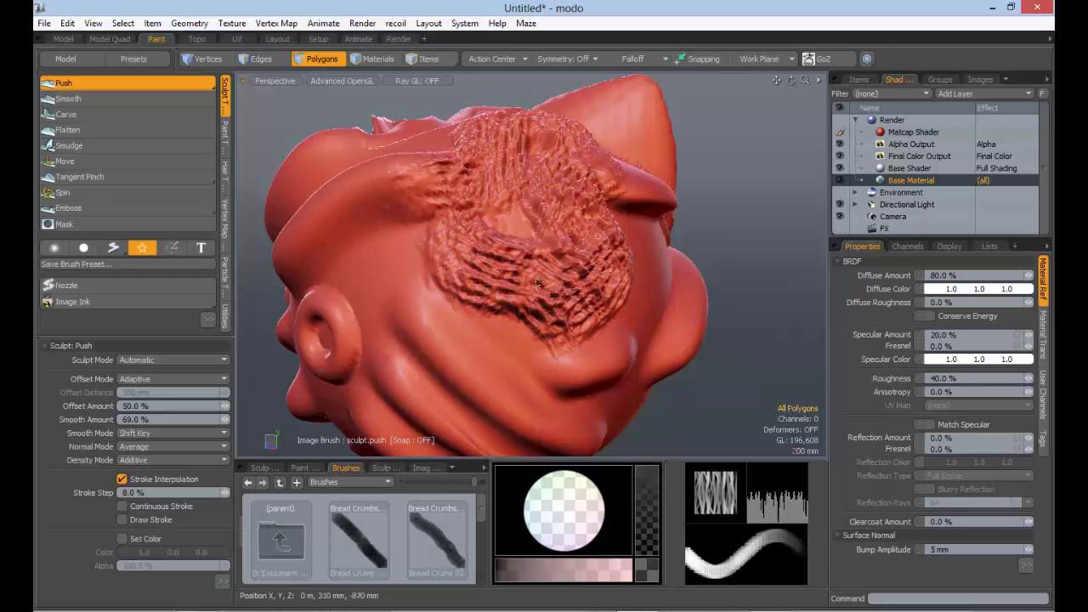
mouse_move(582, 283)
alt+mouse_down()
mouse_move(553, 209)
mouse_move(510, 276)
alt+mouse_up()
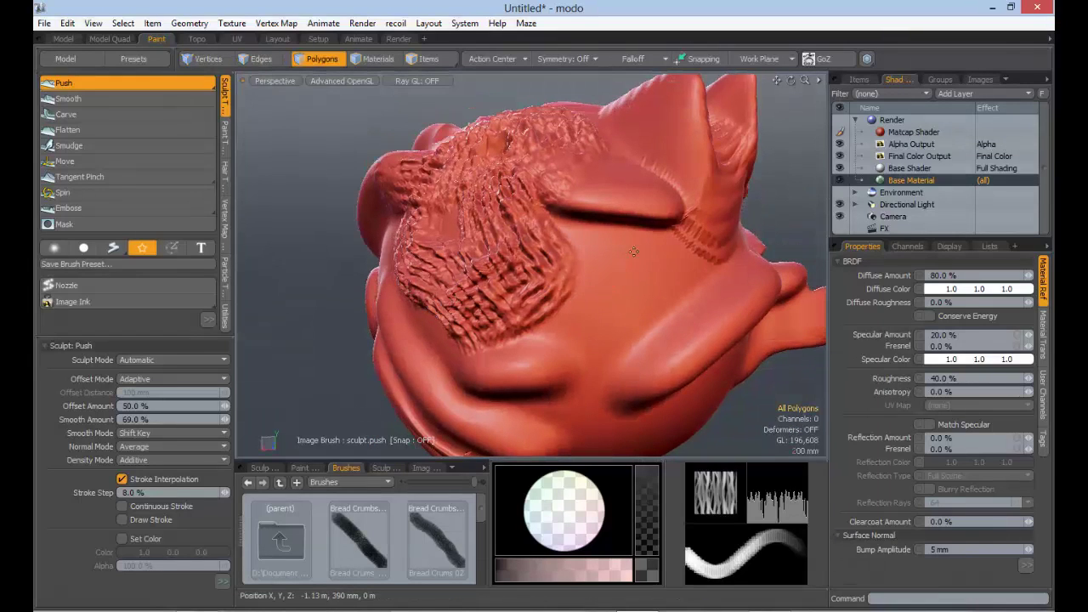
mouse_move(608, 262)
mouse_down()
mouse_move(616, 328)
mouse_move(528, 238)
mouse_up()
mouse_move(529, 238)
alt+mouse_down()
mouse_move(629, 225)
mouse_move(635, 237)
alt+mouse_up()
key(ctrl+z)
key(ctrl+z)
alt+drag(556, 259, 485, 278)
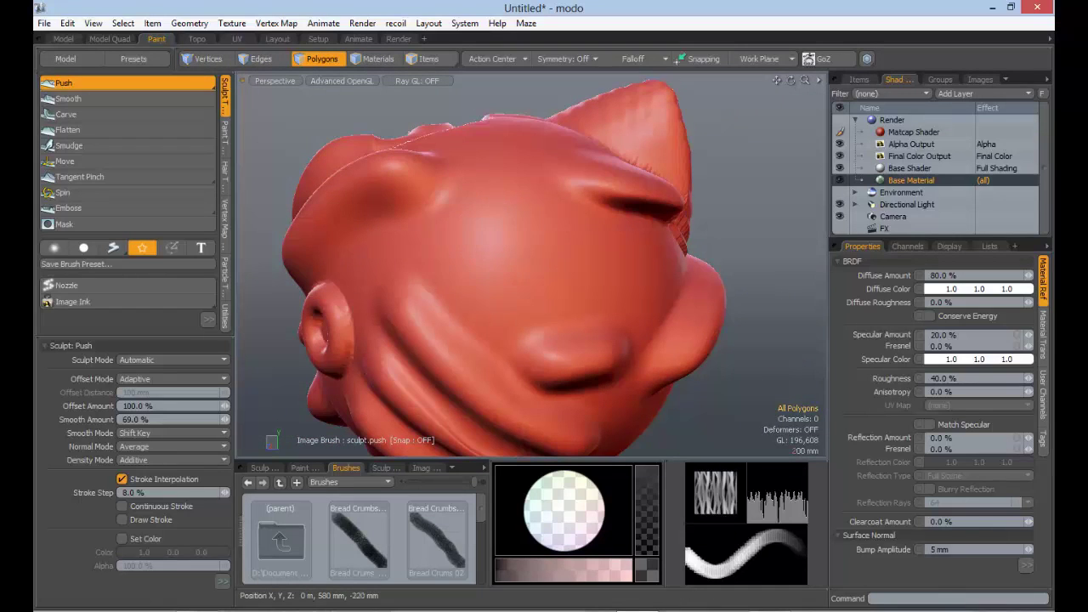
- Test a smaller Roller bark brush with Push on the crown of the head, and undo the strokes
right_drag(494, 262, 468, 246)
click(476, 250)
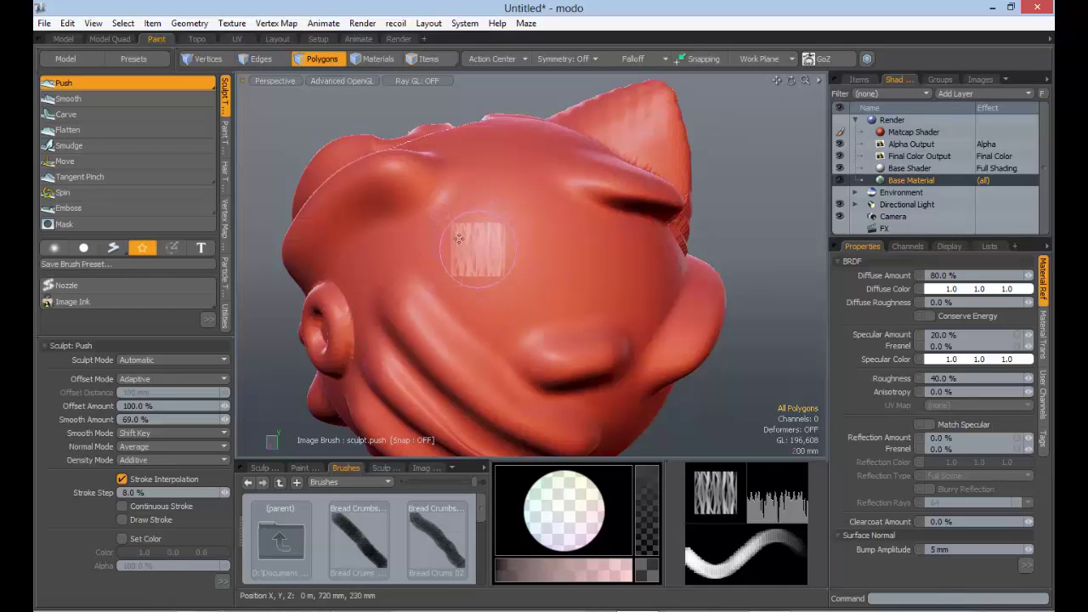
key(ctrl+z)
mouse_move(470, 180)
mouse_down()
mouse_move(446, 243)
mouse_move(561, 301)
mouse_up()
key(ctrl+z)
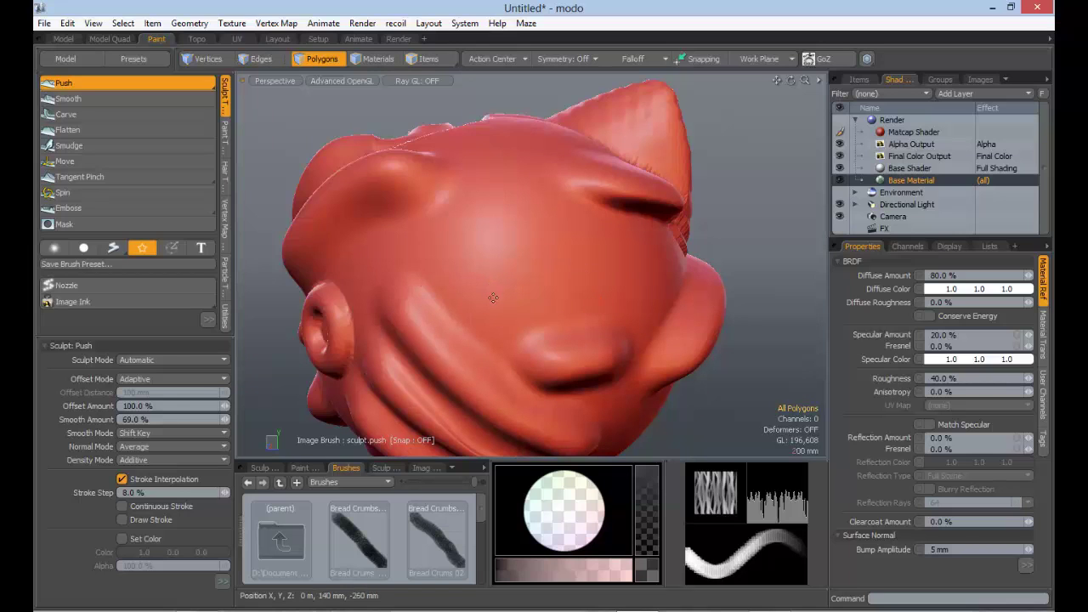
- Try single bark imprints on the head with Push at large and small brush sizes, and undo them
click(222, 581)
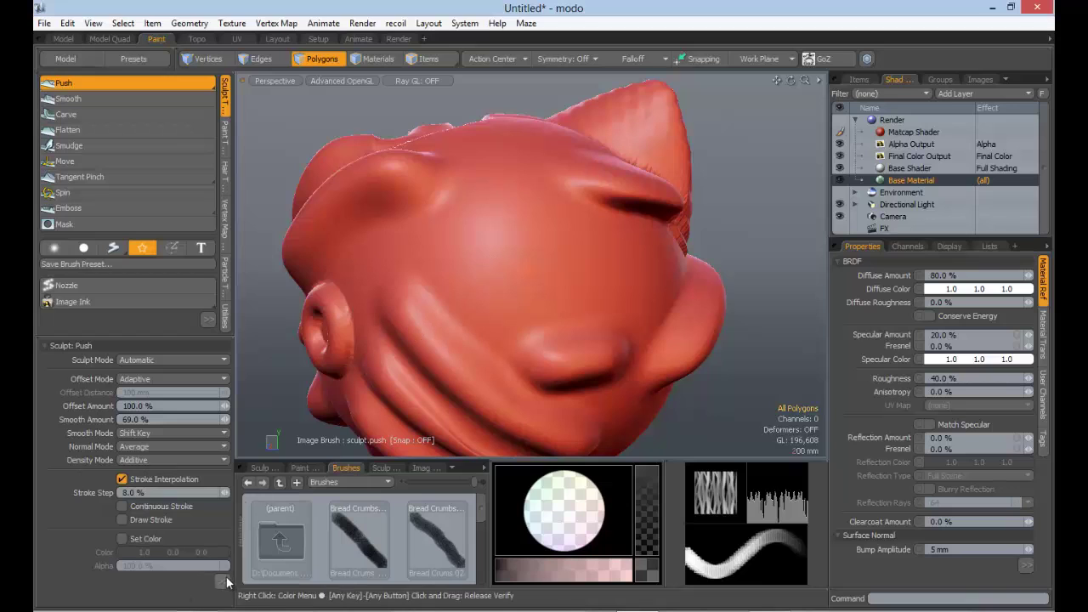
right_drag(563, 279, 559, 277)
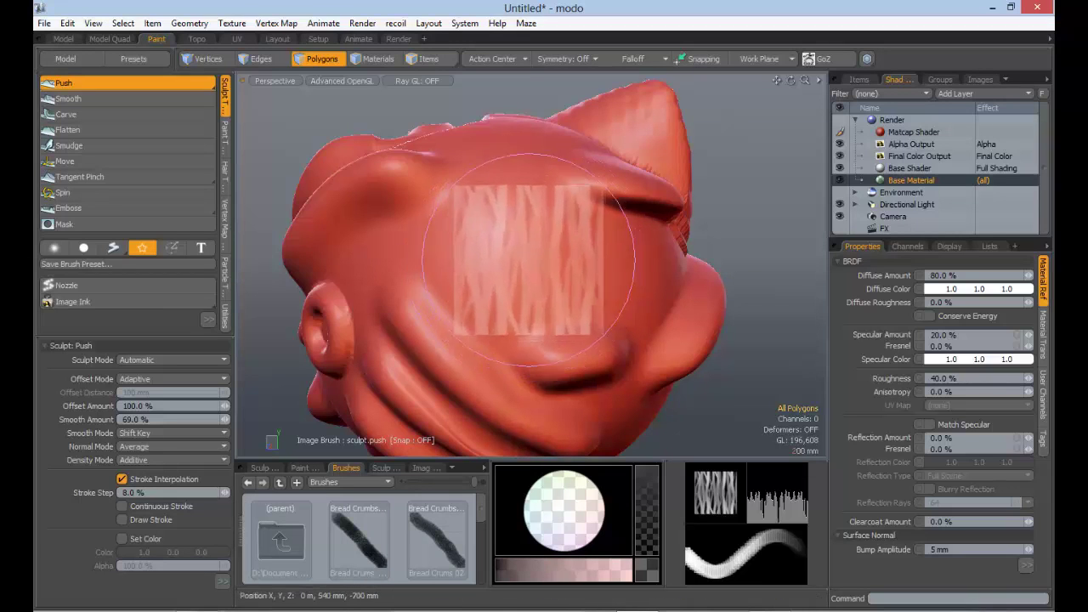
right_drag(580, 277, 577, 277)
drag(513, 238, 507, 237)
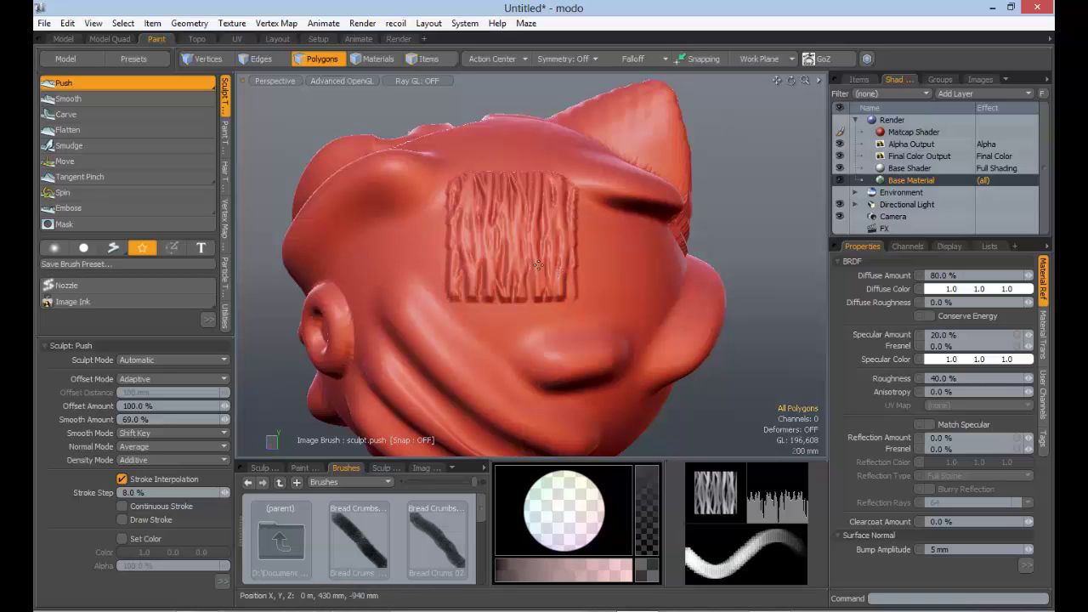
key(ctrl+z)
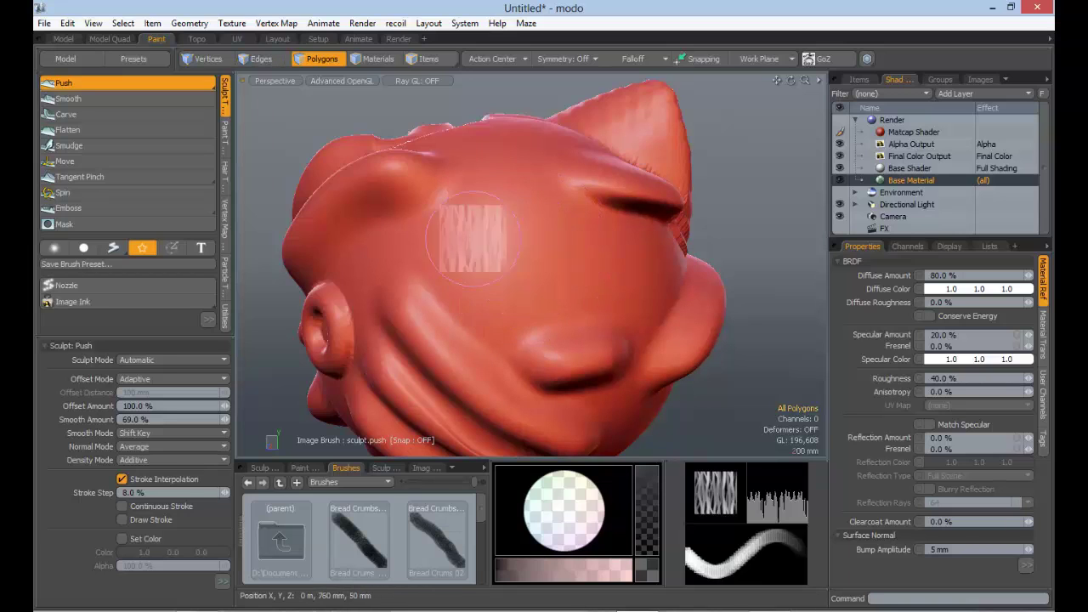
drag(468, 231, 462, 226)
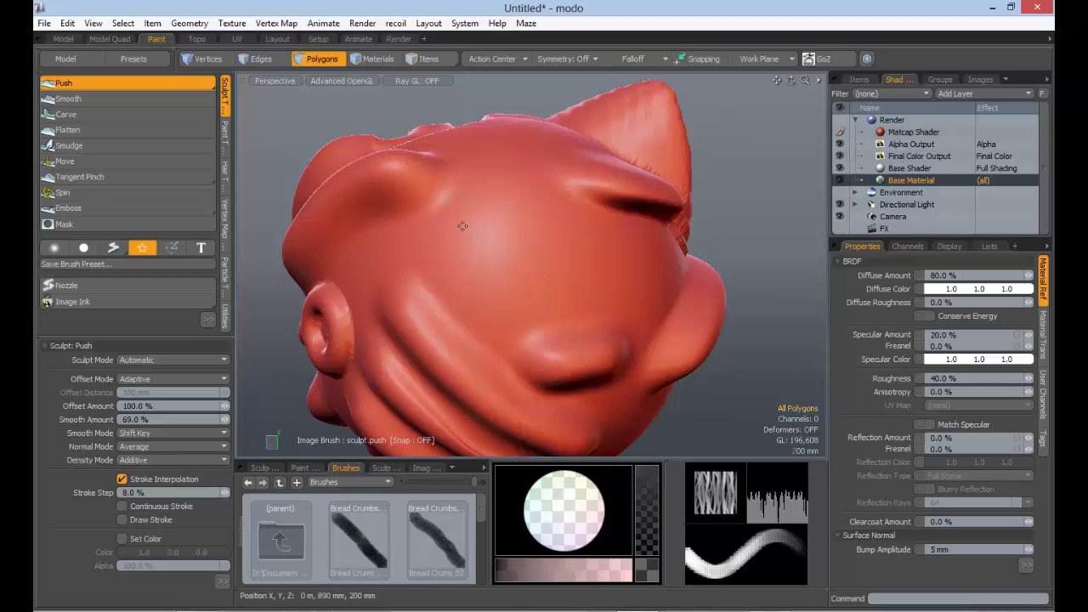
- Keep the bark image brush in Normal mode, test a Push stroke across the head, and undo the stroke
click(223, 582)
click(220, 519)
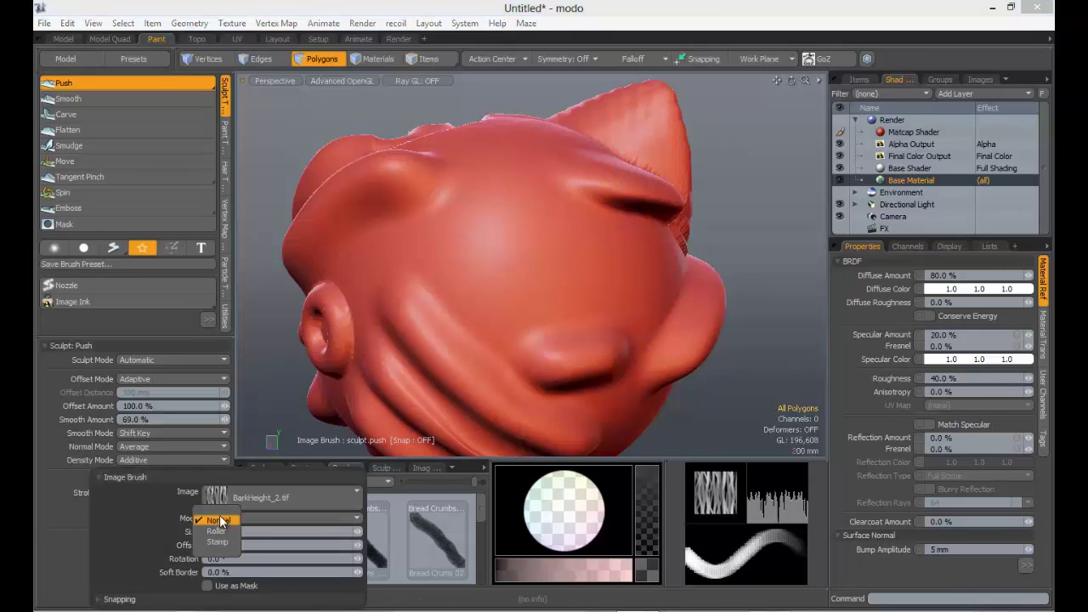
click(449, 253)
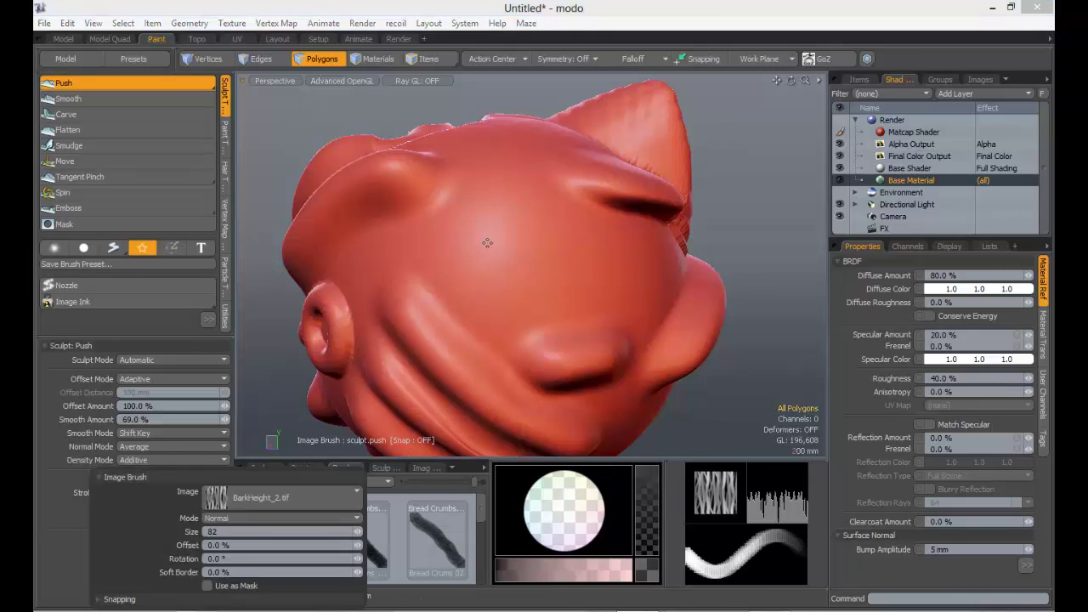
click(486, 241)
click(454, 244)
mouse_move(455, 244)
mouse_down()
mouse_move(541, 234)
mouse_move(607, 262)
mouse_move(589, 261)
mouse_move(605, 282)
mouse_up()
key(ctrl+z)
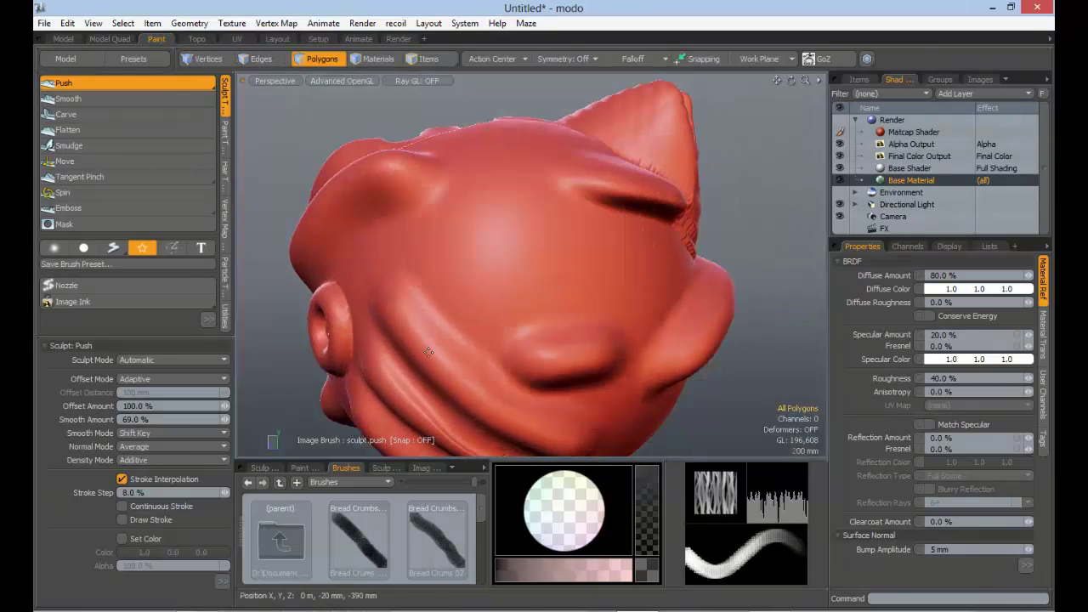
- Add a soft border to the bark image brush and test it with a short Push stroke on the head
click(223, 582)
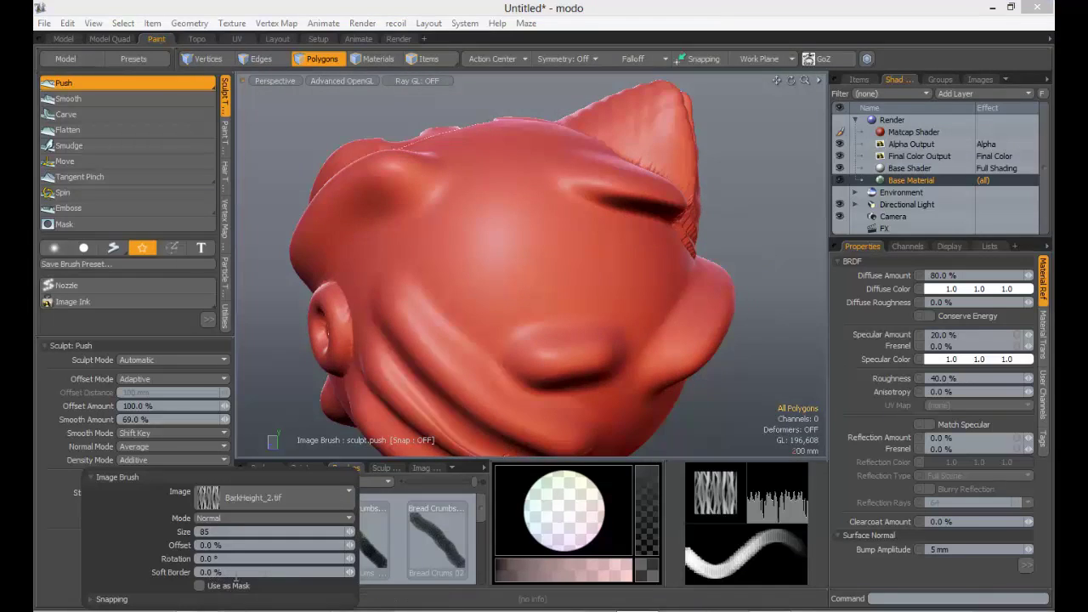
drag(348, 572, 357, 572)
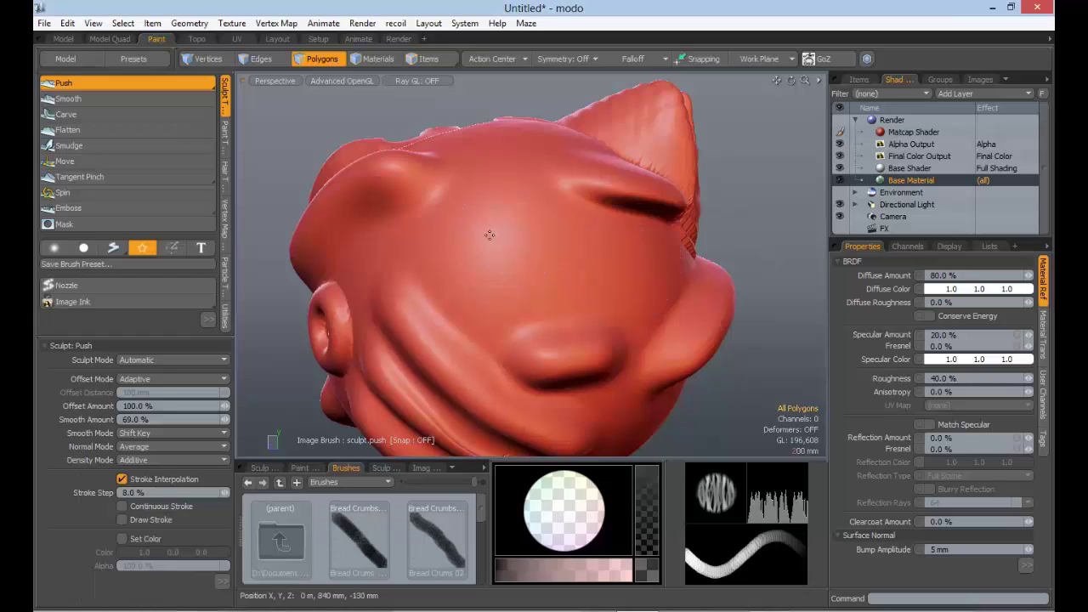
mouse_move(466, 246)
mouse_down()
mouse_move(508, 239)
mouse_move(563, 278)
mouse_up()
- Enlarge the soft-bordered bark brush, push textured patches onto the crown and side of the head, and undo all test strokes
right_drag(498, 169, 546, 175)
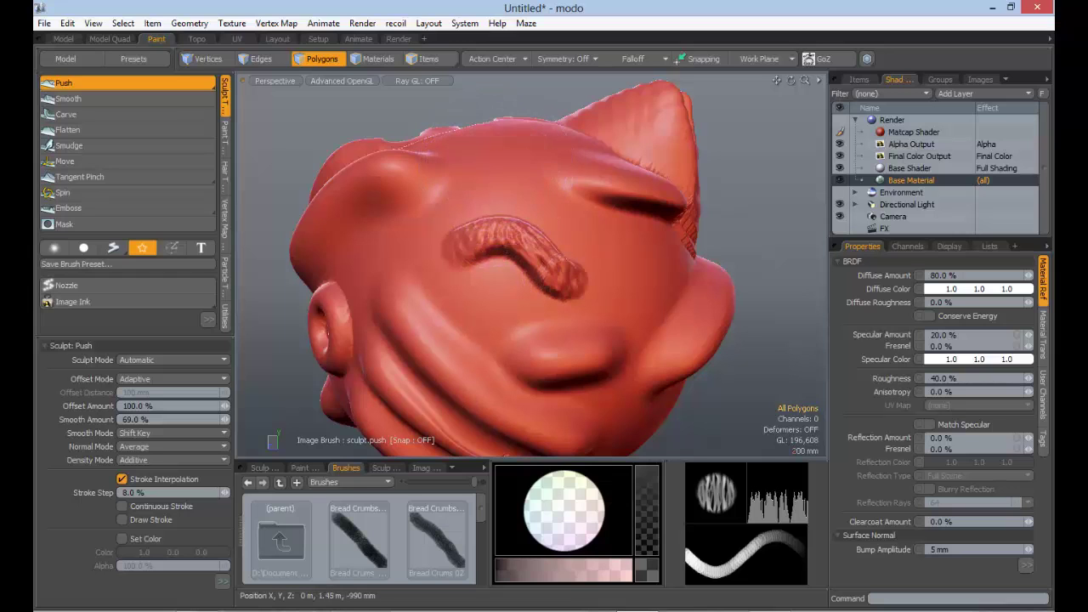
mouse_move(548, 176)
mouse_down()
mouse_move(503, 153)
mouse_move(485, 160)
mouse_up()
drag(622, 290, 606, 325)
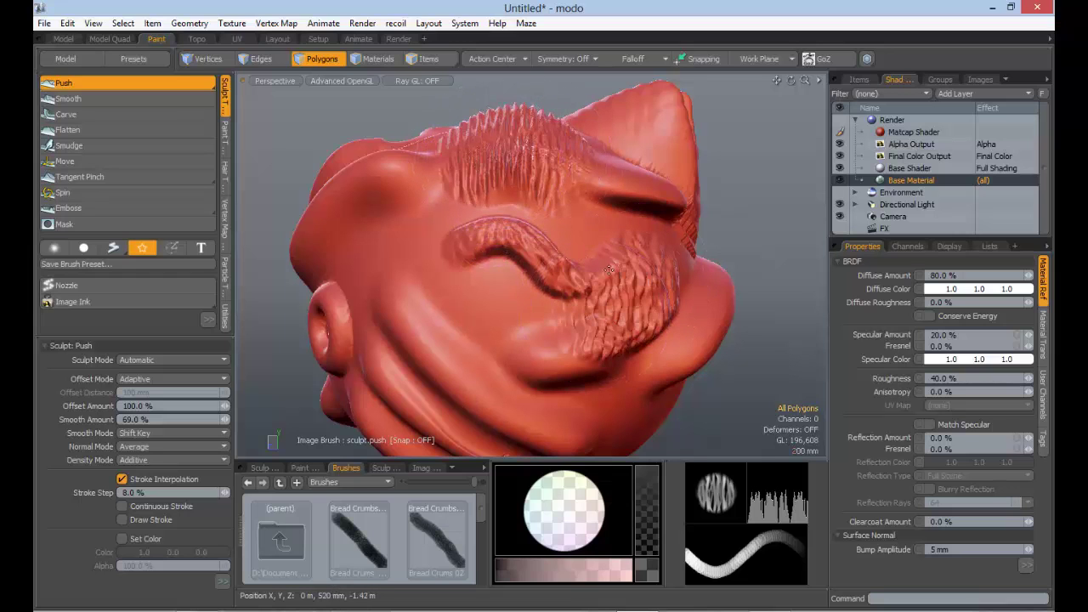
alt+drag(597, 242, 620, 276)
key(ctrl+z)
key(ctrl+z)
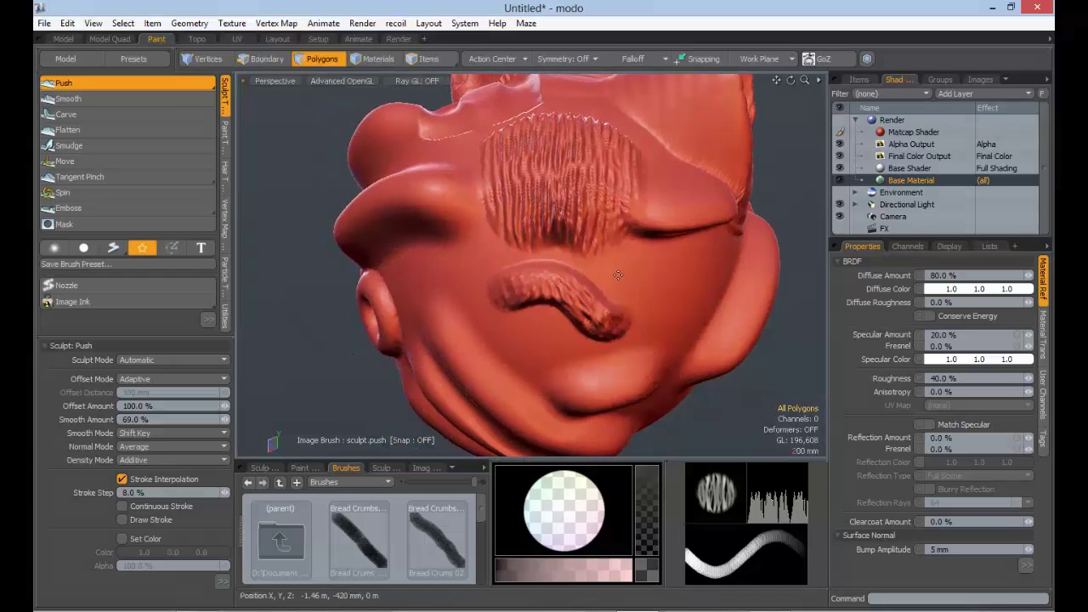
key(ctrl+z)
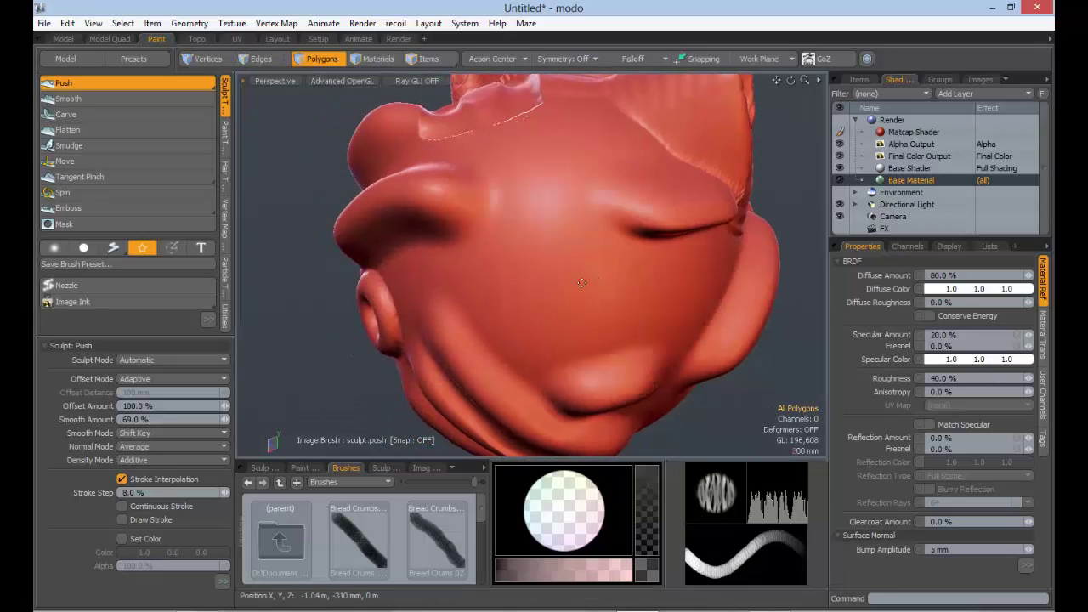
- Test the soft-bordered bark brush on the head at full strength and at 10% offset amount, and undo the strokes
right_drag(543, 279, 588, 279)
drag(573, 259, 513, 262)
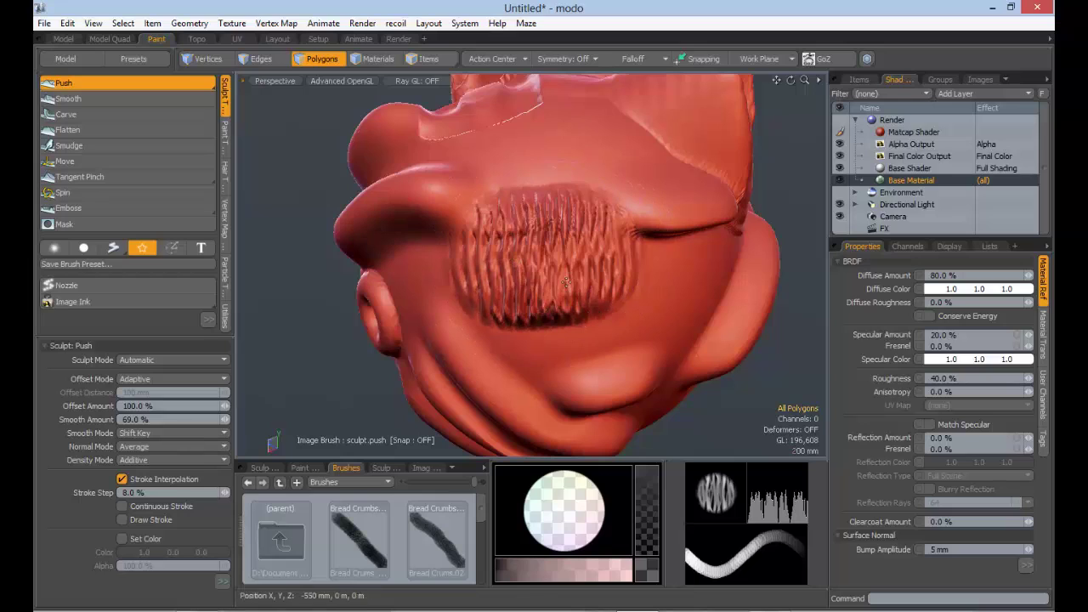
mouse_move(224, 406)
mouse_down()
mouse_move(208, 406)
mouse_move(234, 406)
mouse_up()
mouse_move(594, 256)
alt+mouse_down()
mouse_move(589, 248)
mouse_move(571, 299)
mouse_move(623, 258)
mouse_move(594, 285)
mouse_move(532, 287)
mouse_move(552, 245)
mouse_move(668, 269)
mouse_move(643, 242)
mouse_move(626, 286)
mouse_move(702, 277)
mouse_move(657, 283)
mouse_move(660, 274)
alt+mouse_up()
mouse_move(557, 221)
mouse_down()
mouse_move(547, 249)
mouse_move(629, 247)
mouse_move(632, 192)
mouse_up()
mouse_move(627, 271)
mouse_down()
mouse_move(642, 396)
mouse_move(651, 245)
mouse_move(674, 289)
mouse_move(604, 295)
mouse_move(651, 296)
mouse_up()
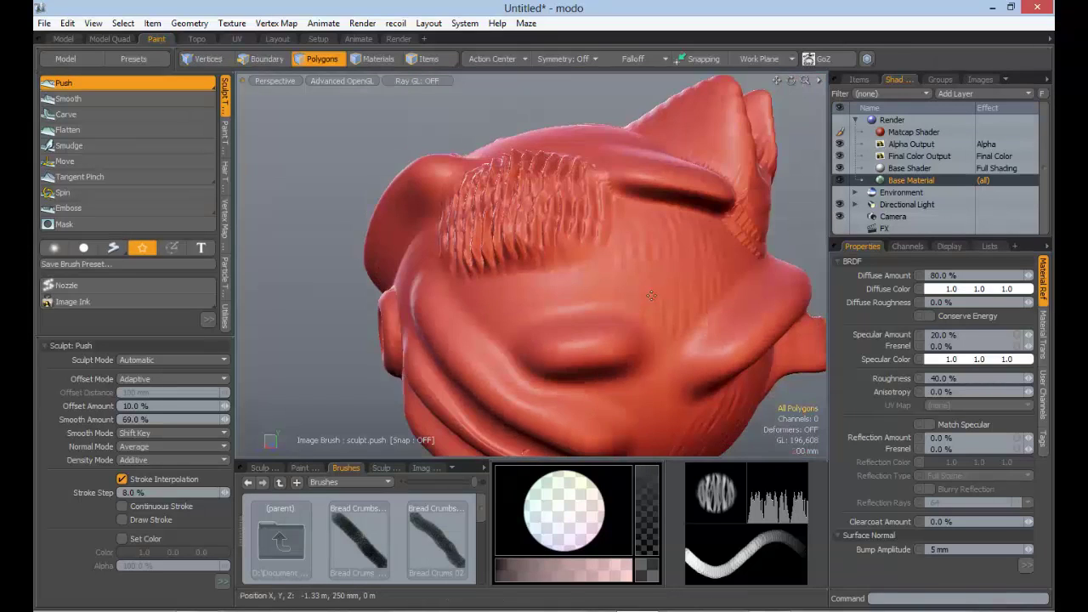
key(ctrl+z)
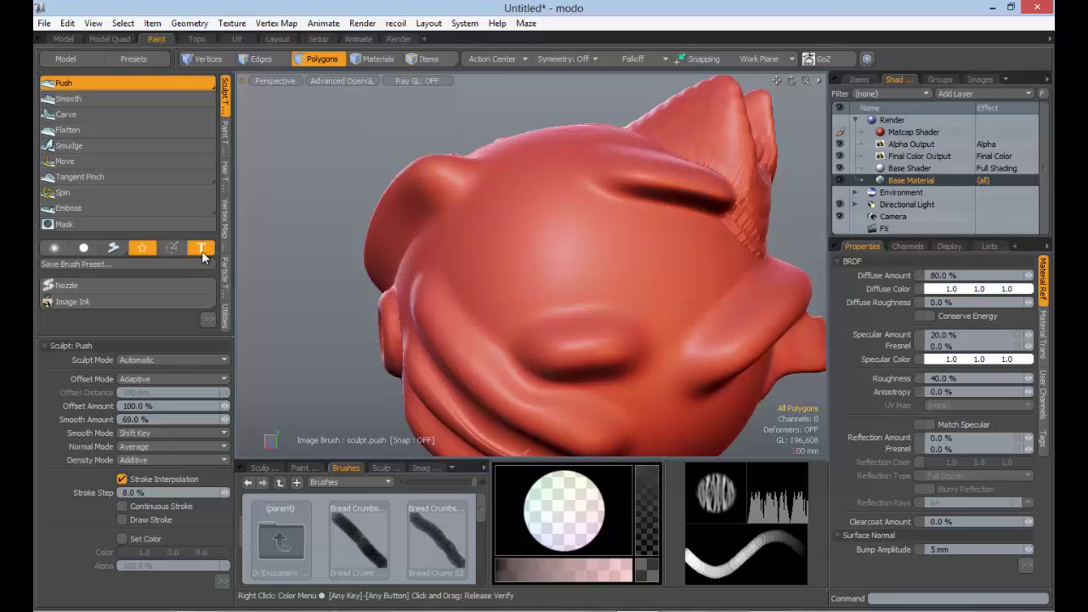
- Switch to the text brush and push two raised TEXT imprints onto the head, a small one and a larger one above it
click(201, 249)
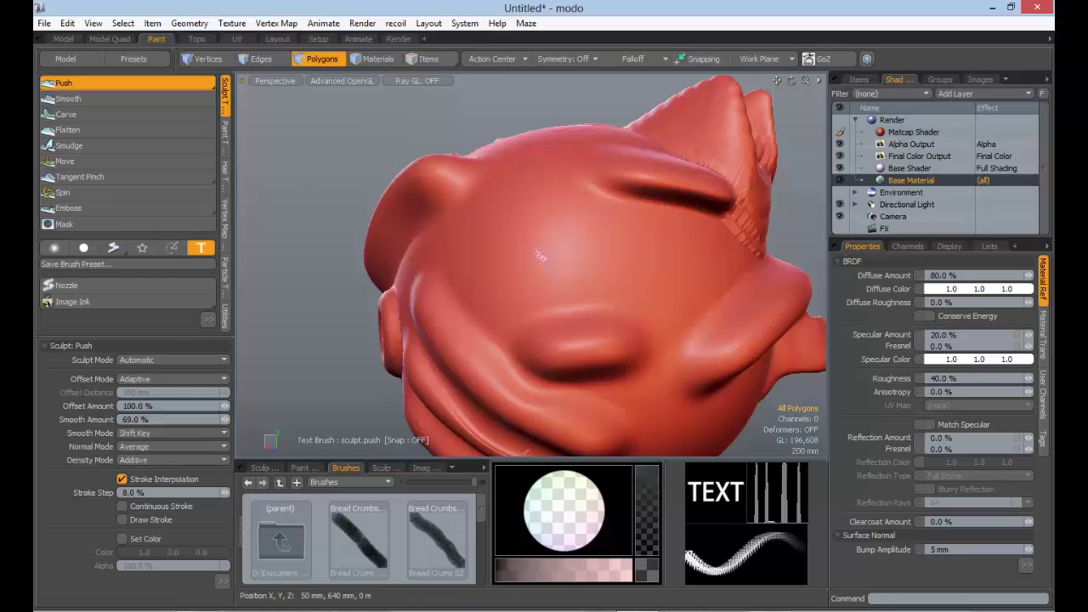
mouse_move(540, 256)
mouse_down()
mouse_move(620, 304)
mouse_move(616, 292)
mouse_up()
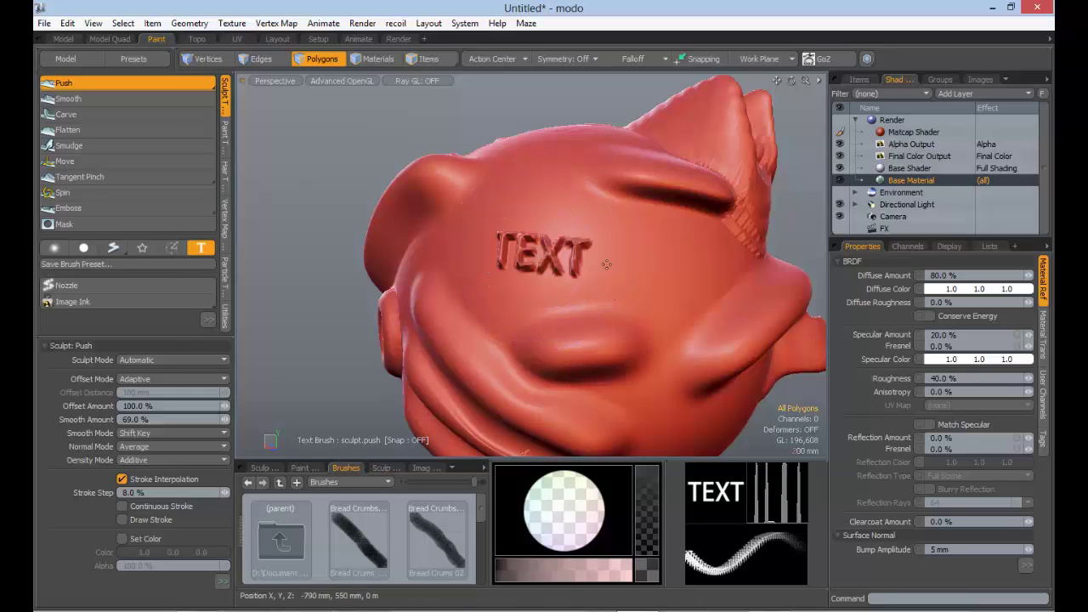
mouse_move(599, 255)
alt+mouse_down()
mouse_move(633, 299)
mouse_move(646, 265)
mouse_move(586, 280)
mouse_move(512, 349)
alt+mouse_up()
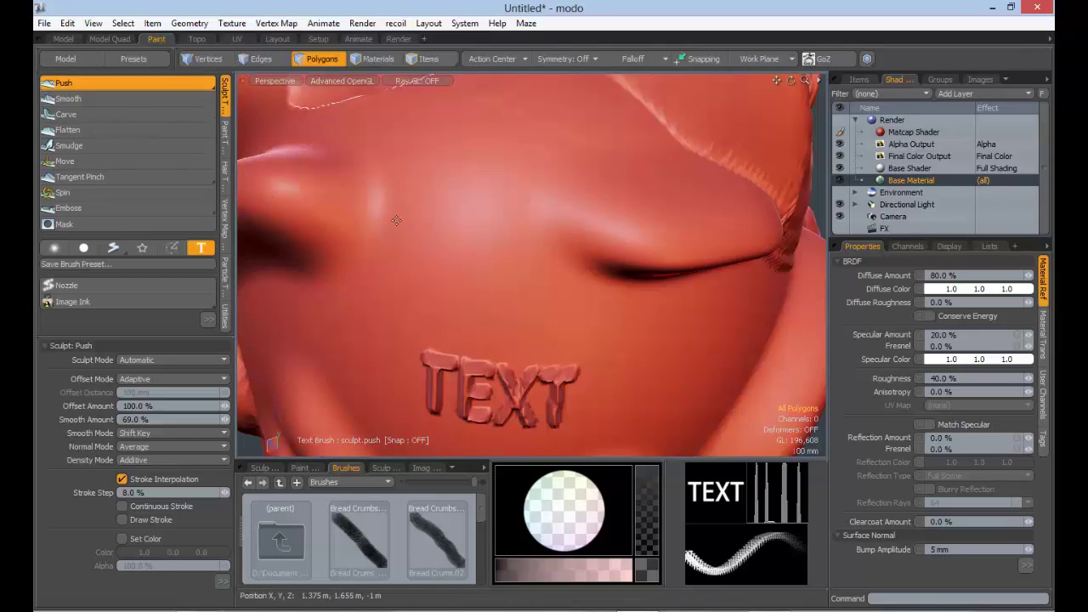
drag(429, 237, 621, 294)
- Activate the Carve tool and carve a slanted TEXT imprint into the head beside the raised lettering
ctrl+alt+drag(627, 332, 633, 284)
click(77, 115)
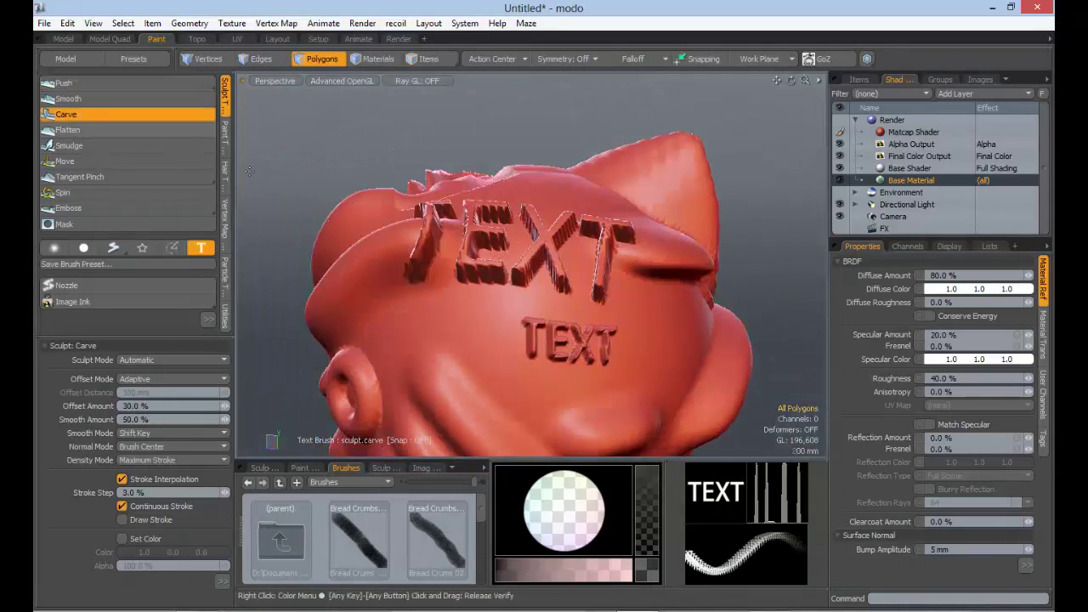
alt+drag(486, 287, 328, 227)
mouse_move(530, 274)
mouse_down()
mouse_move(604, 343)
mouse_move(527, 243)
mouse_move(464, 247)
mouse_move(531, 272)
mouse_move(619, 335)
mouse_up()
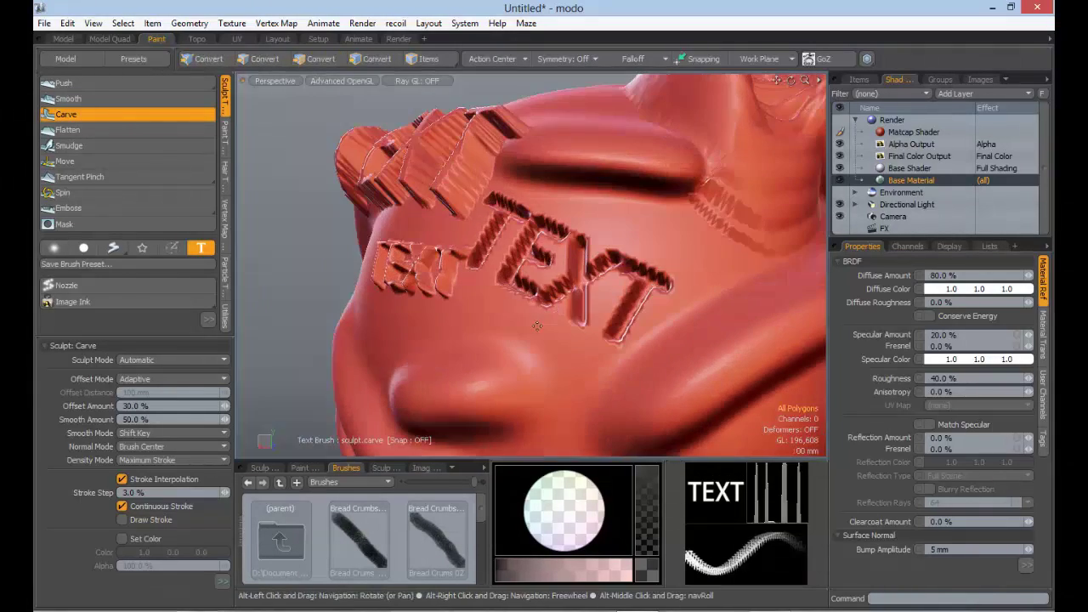
- Set the text brush's lettering to Prata and its font to Book Antiqua
click(222, 581)
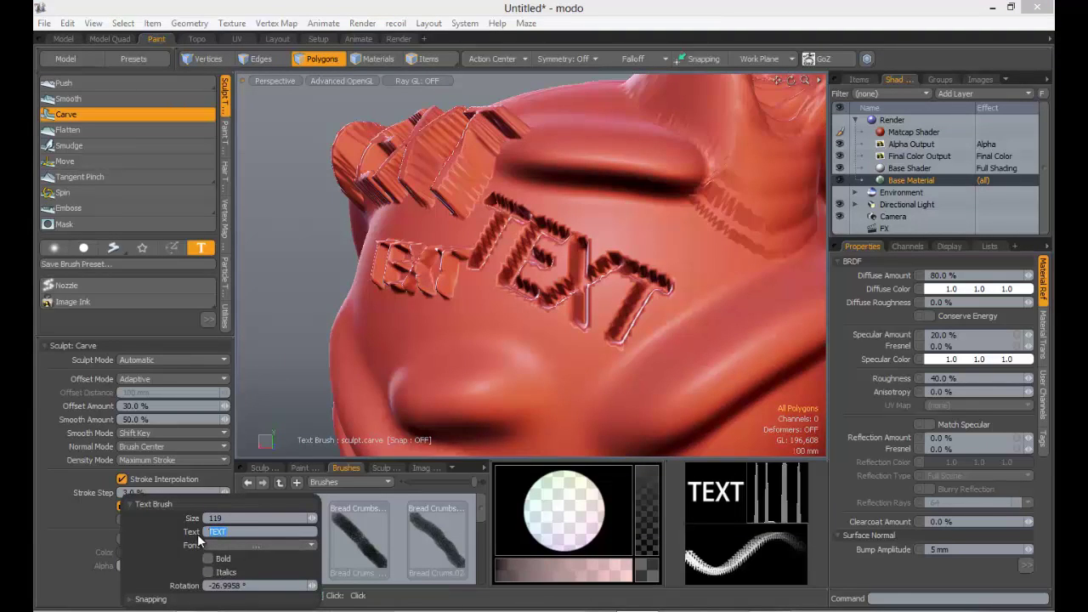
text(Prata)
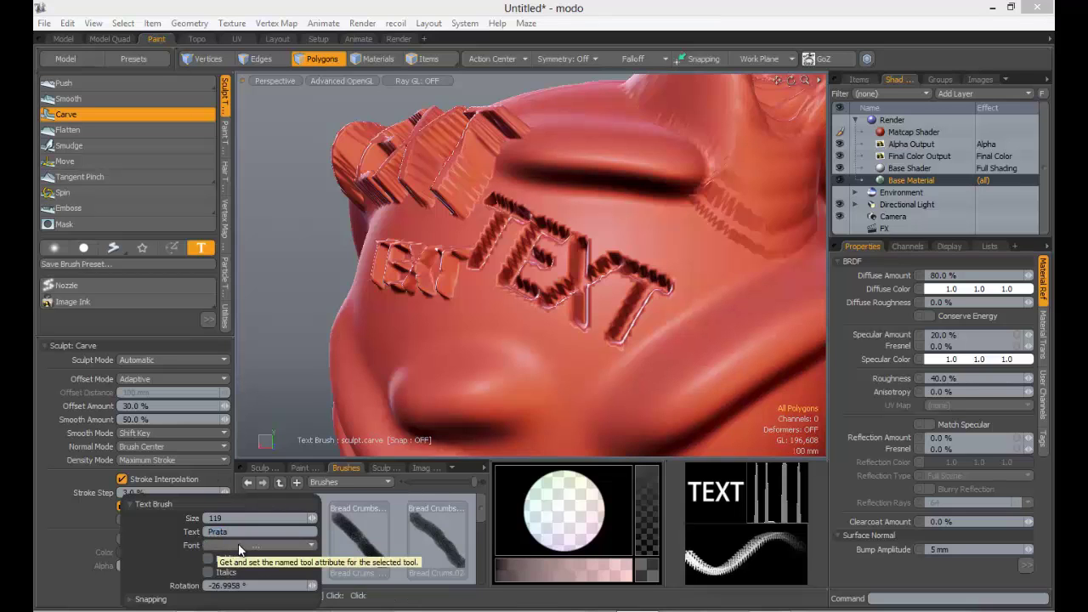
click(219, 545)
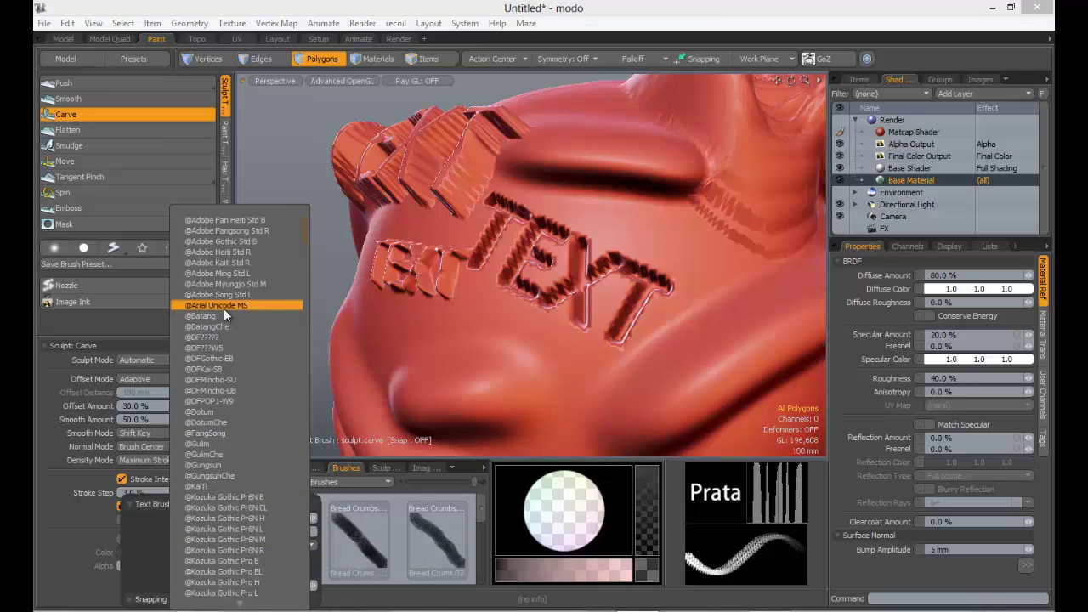
mouse_move(240, 604)
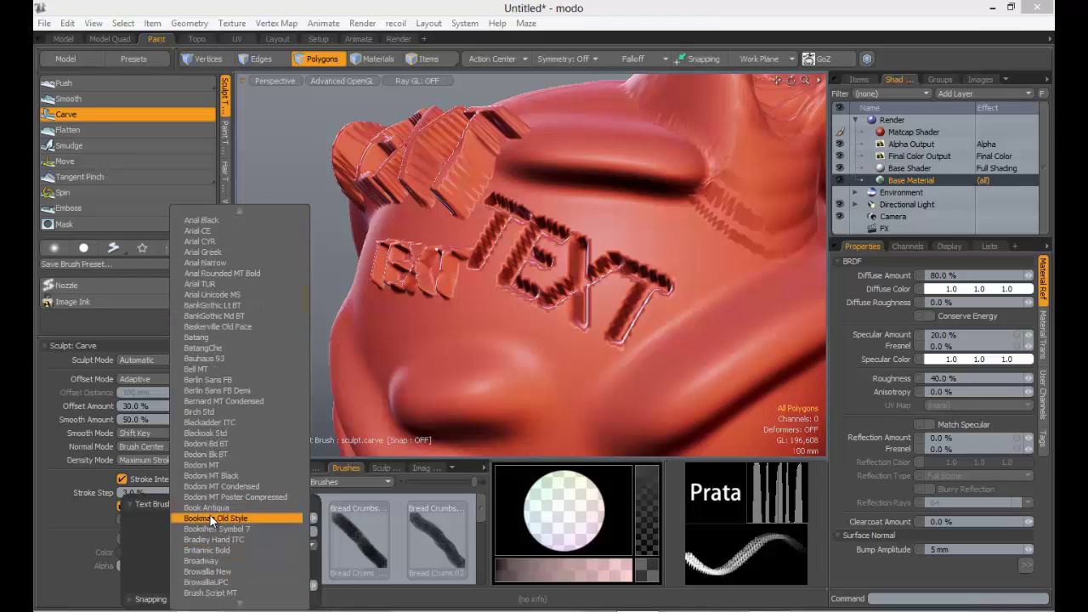
click(211, 507)
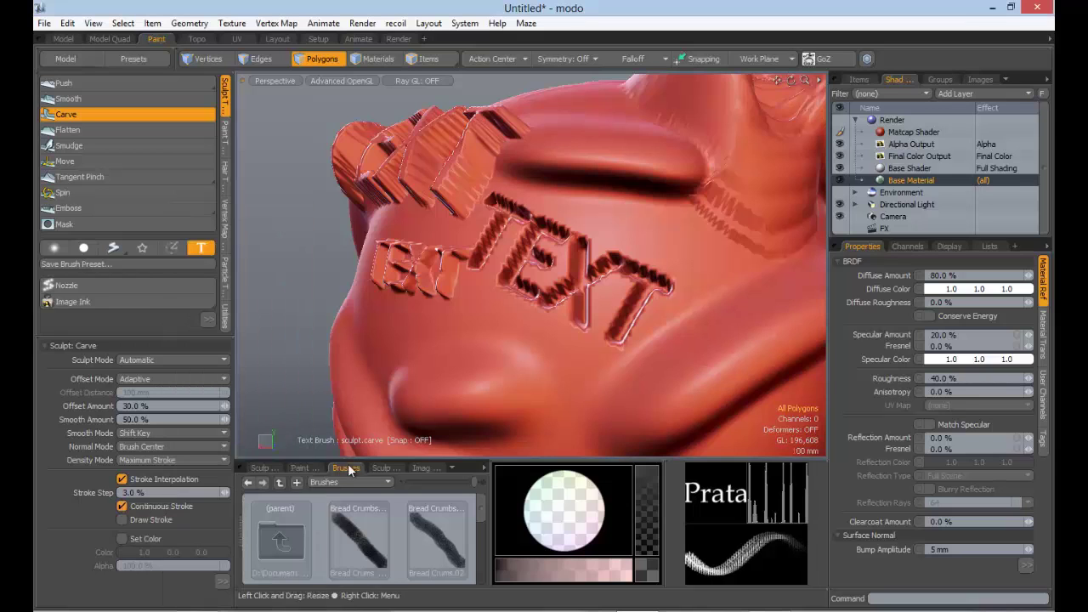
- Resize the text brush and carve a Prata imprint into the head beneath the TEXT lettering
right_drag(473, 364, 554, 364)
click(474, 364)
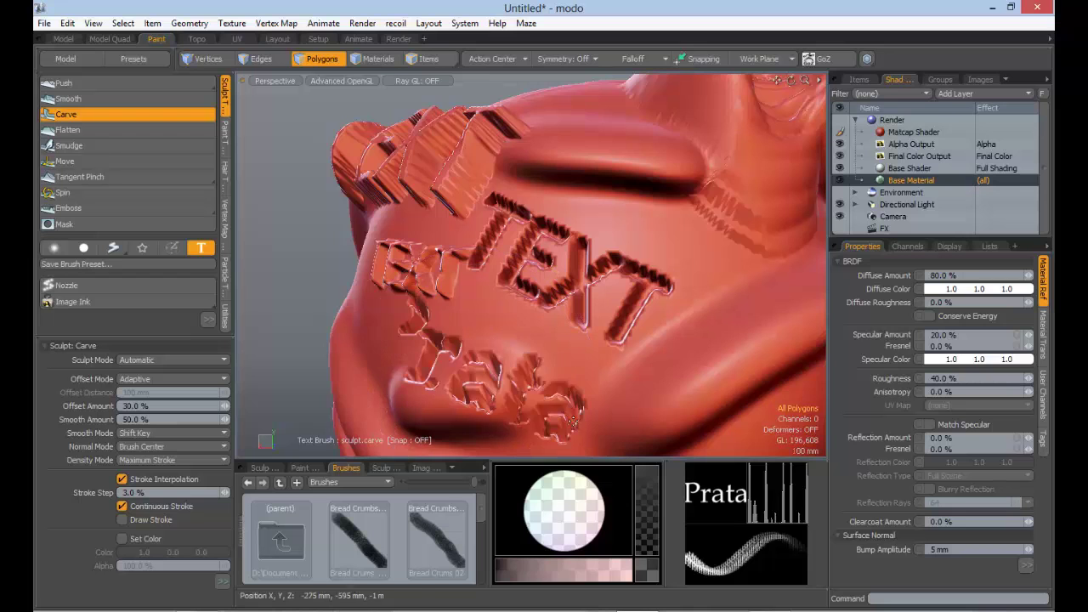
mouse_move(607, 397)
alt+mouse_down()
mouse_move(629, 396)
mouse_move(627, 372)
mouse_move(676, 370)
alt+mouse_up()
scroll(626, 372, down, 3)
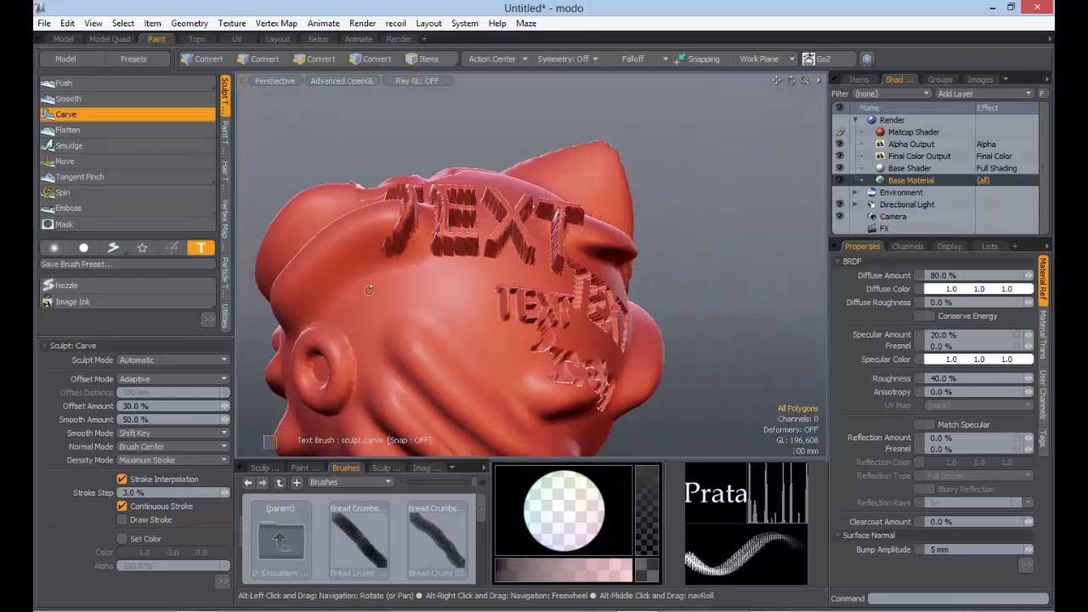
- Activate the Push tool and undo all the text imprints on the head
click(72, 83)
alt+drag(374, 294, 471, 328)
key(ctrl+z)
key(ctrl+z)
key(ctrl+z)
key(ctrl+z)
key(ctrl+z)
key(ctrl+z)
key(ctrl+z)
key(ctrl+z)
key(ctrl+z)
key(ctrl+z)
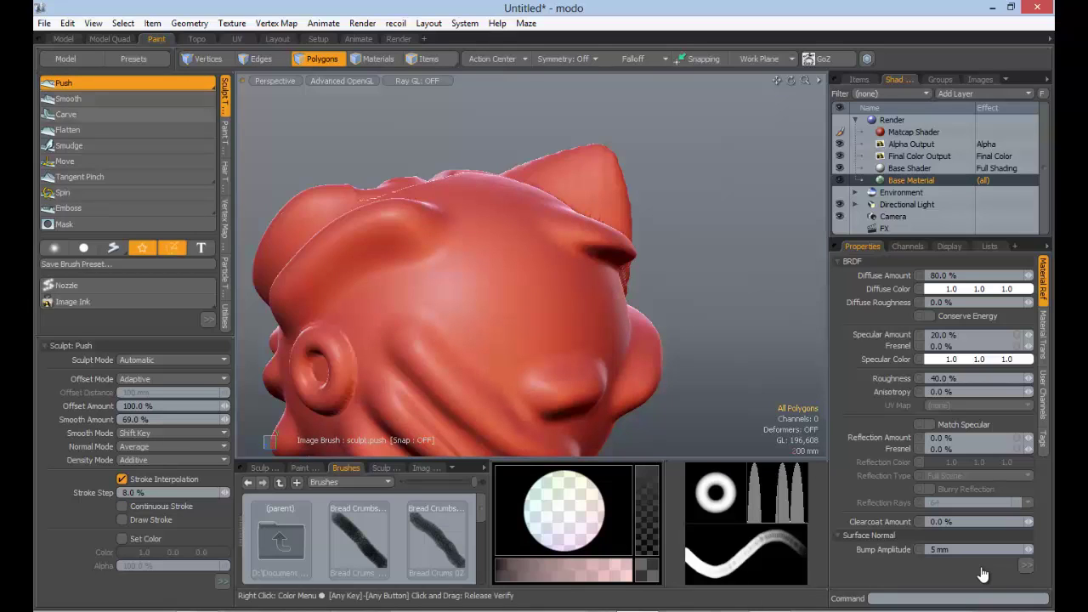
- Switch through the Smooth, Carve and Push sculpt tools and return to Smooth
click(128, 99)
click(127, 114)
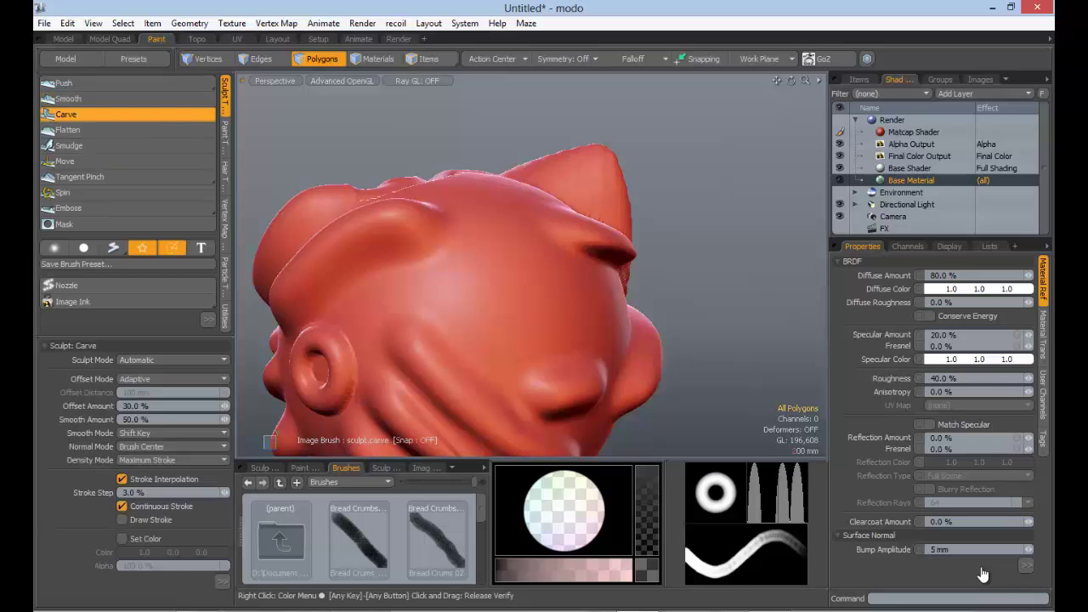
click(128, 83)
click(127, 99)
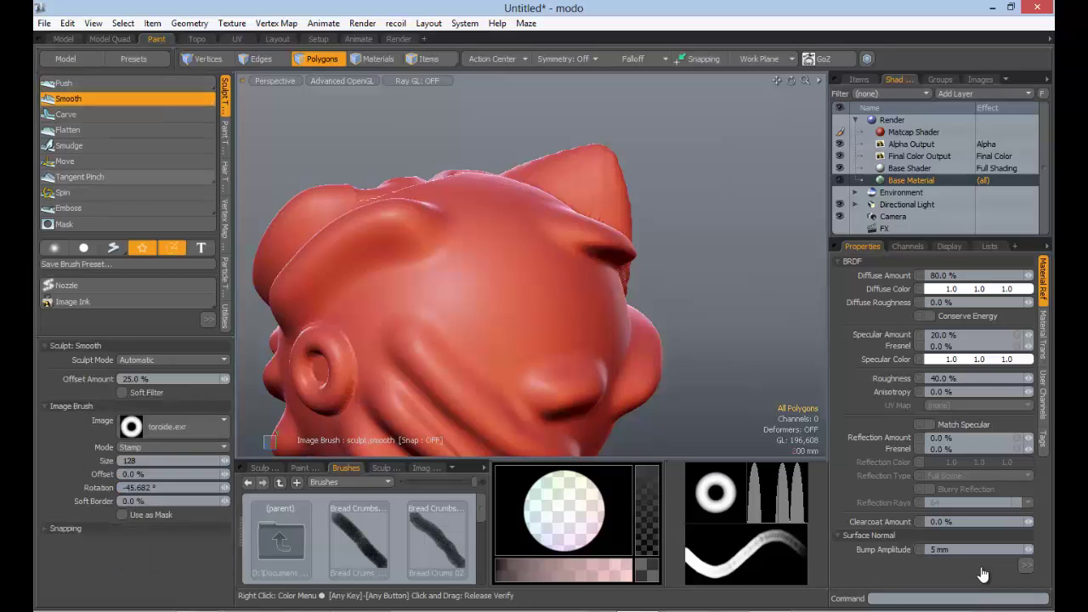
- Cycle through the hard and sphere brush tips, settle on the smooth brush, and activate the Push tool
click(54, 248)
click(83, 248)
click(113, 248)
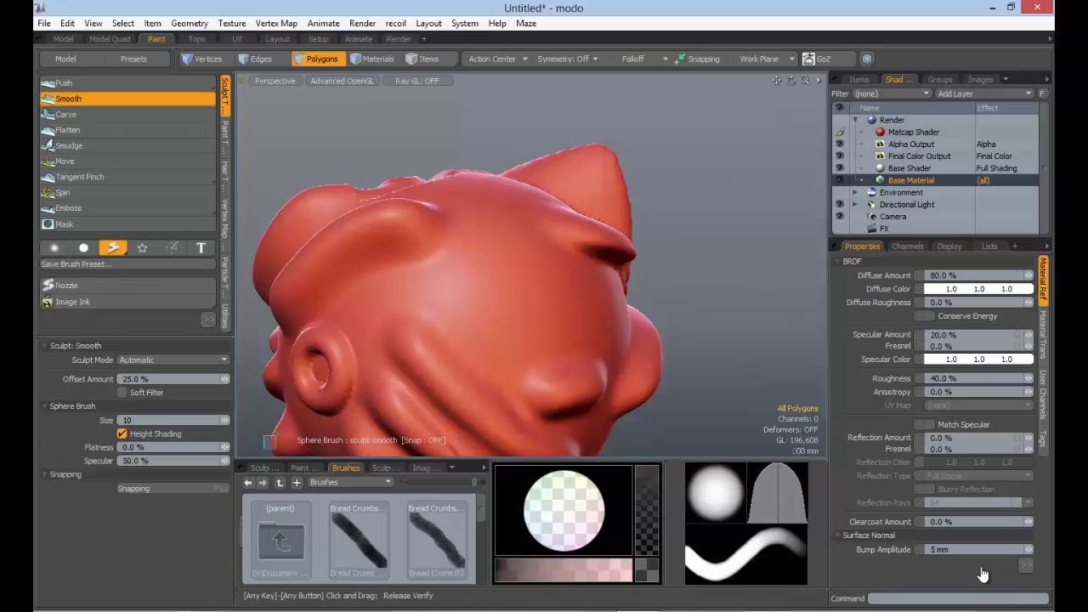
click(83, 248)
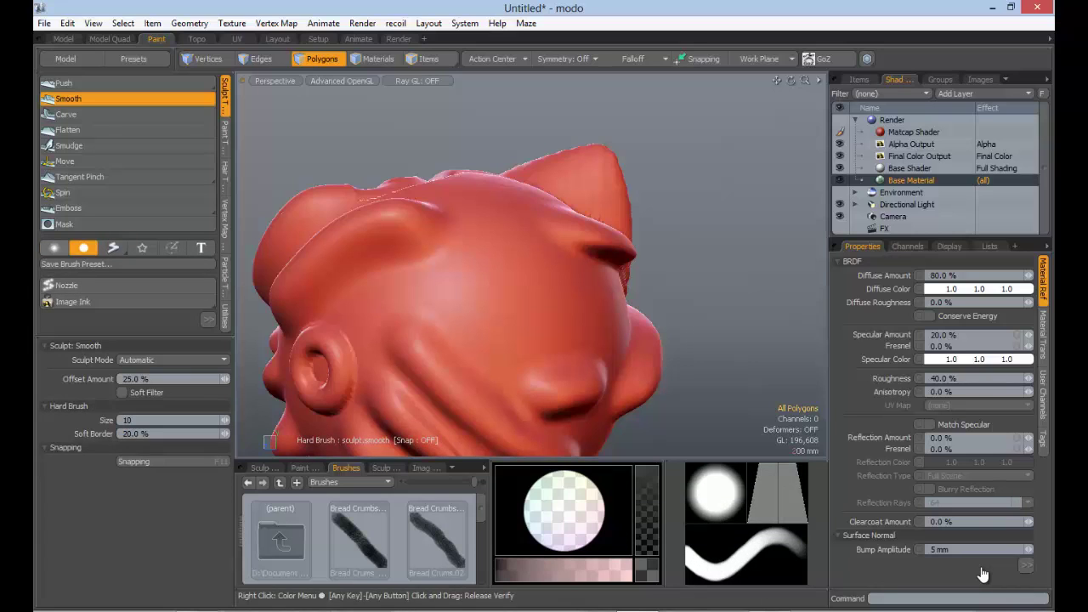
click(54, 248)
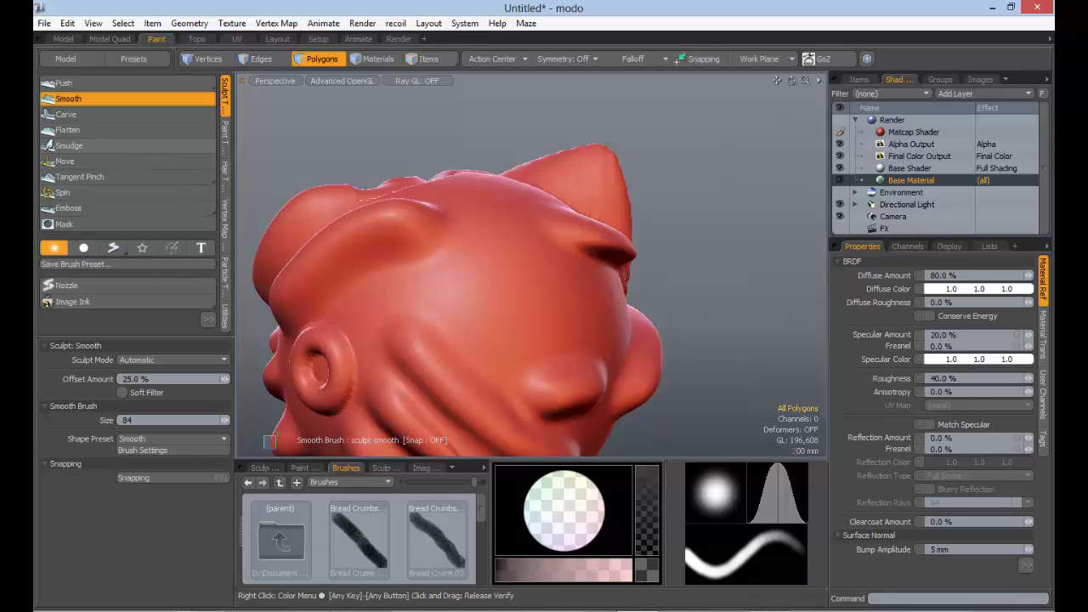
click(127, 83)
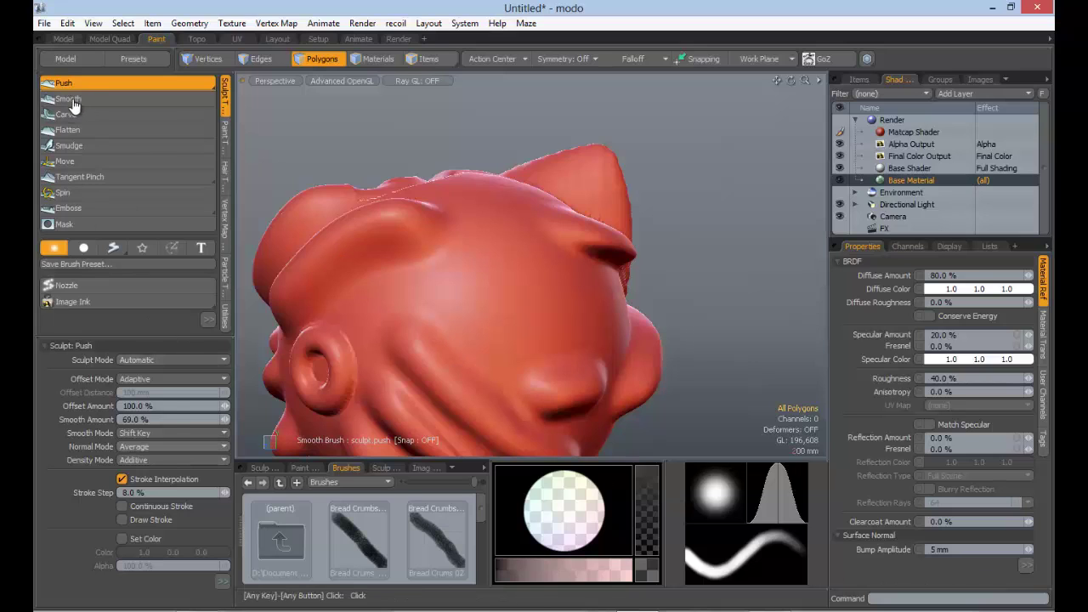
click(167, 447)
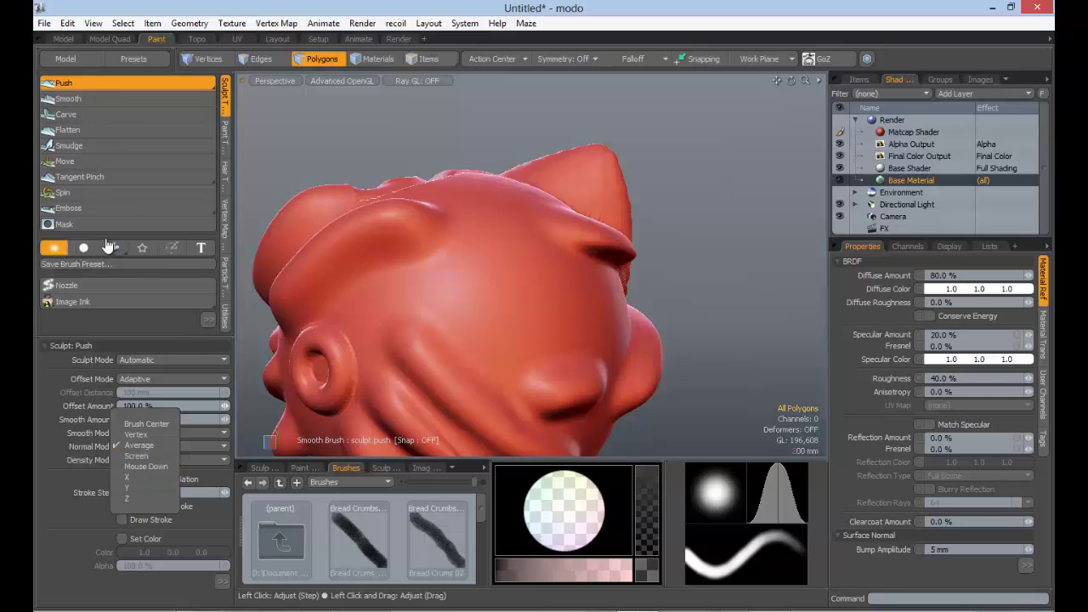
click(170, 290)
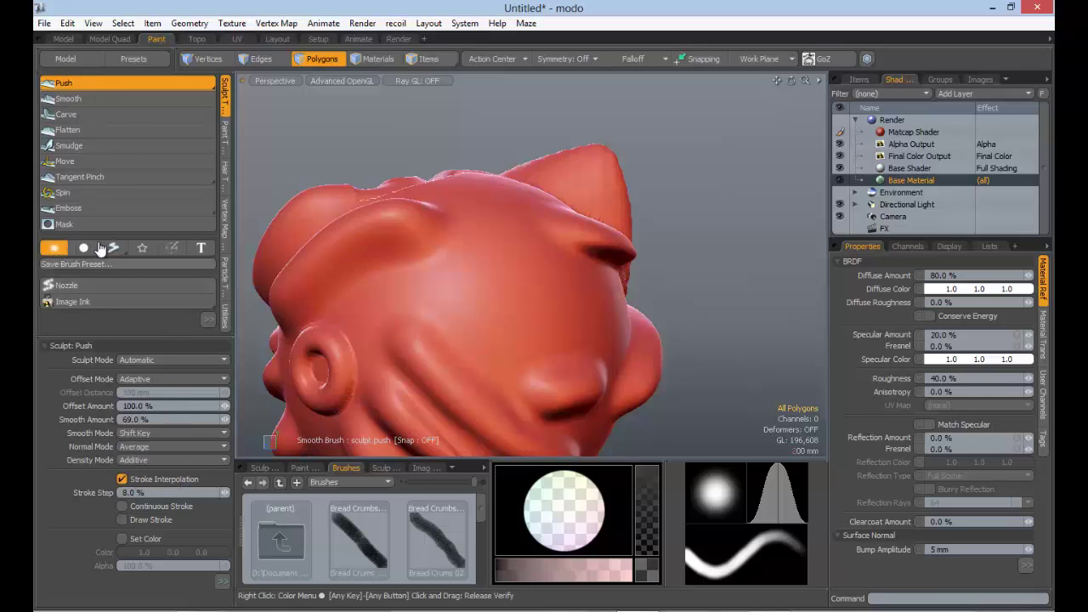
- Start saving a brush preset named eew, browse to the Luxology Content Assets Brushes folder, and cancel the save
click(88, 262)
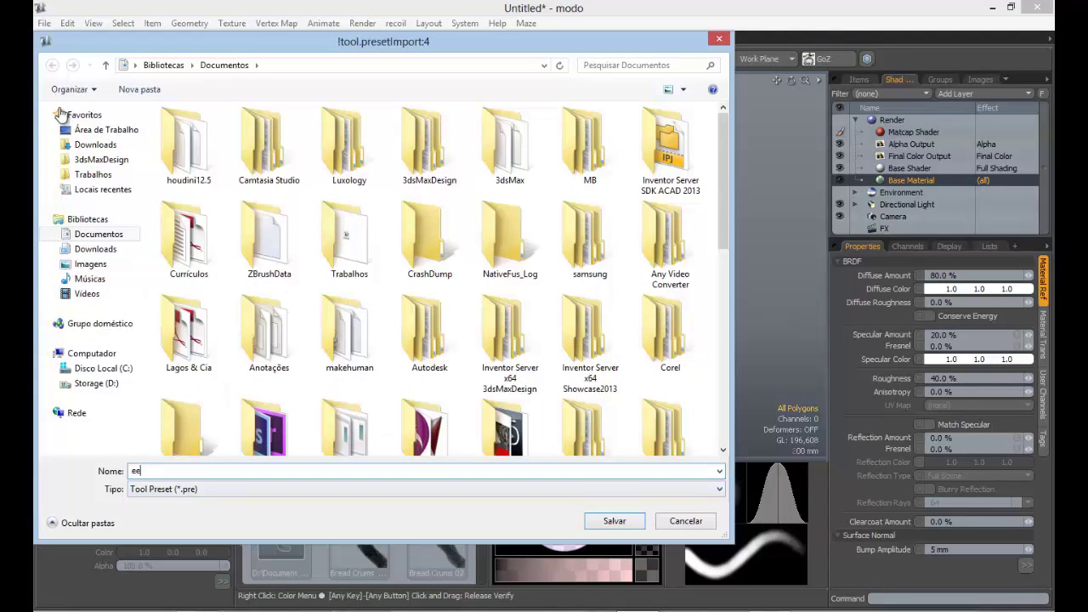
key(Tab)
click(61, 250)
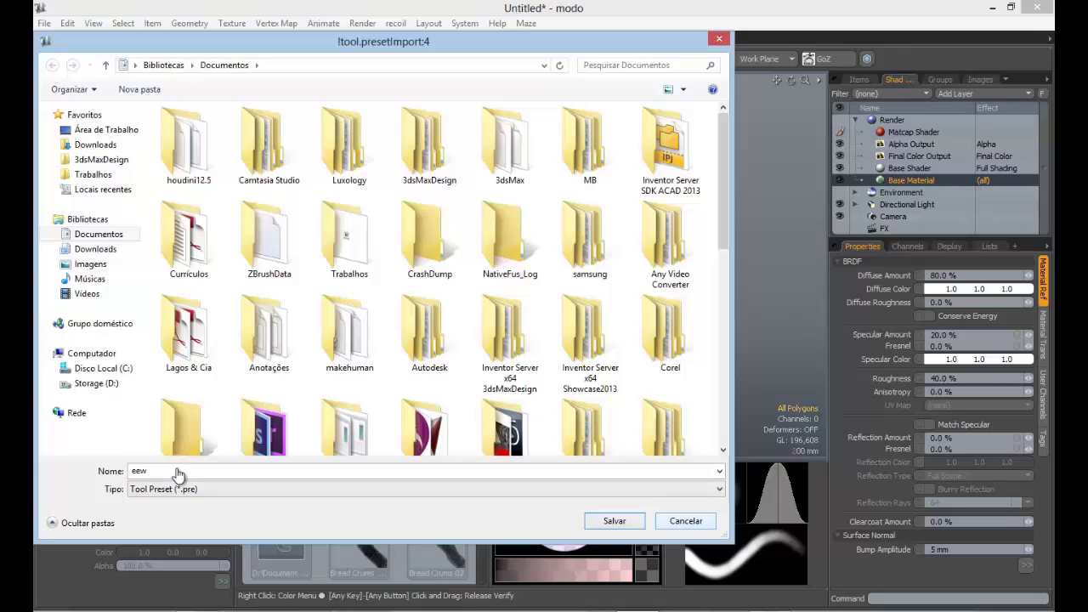
click(349, 149)
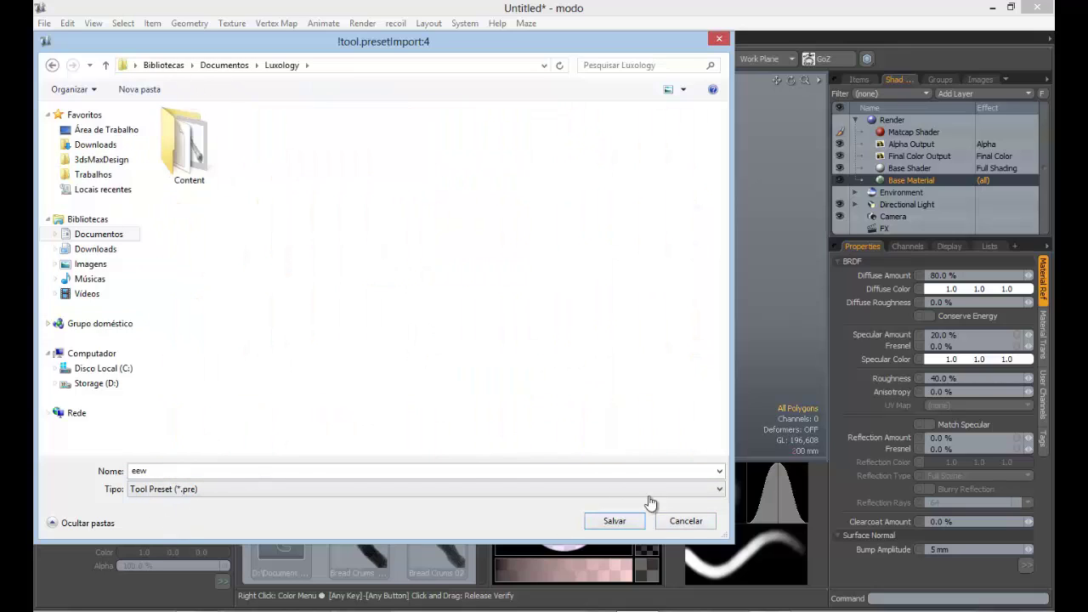
double_click(190, 147)
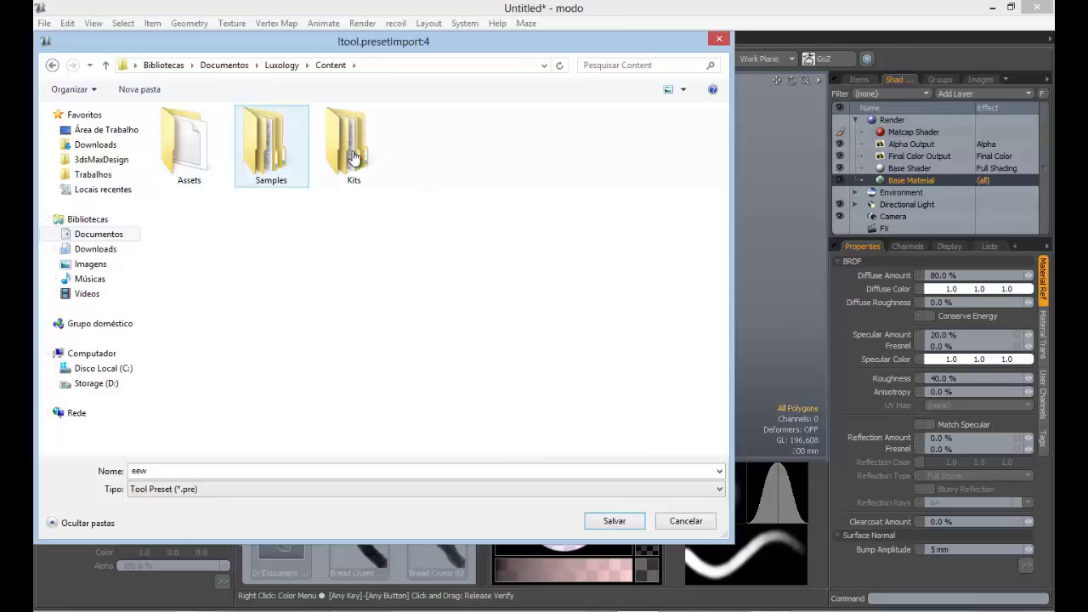
click(179, 163)
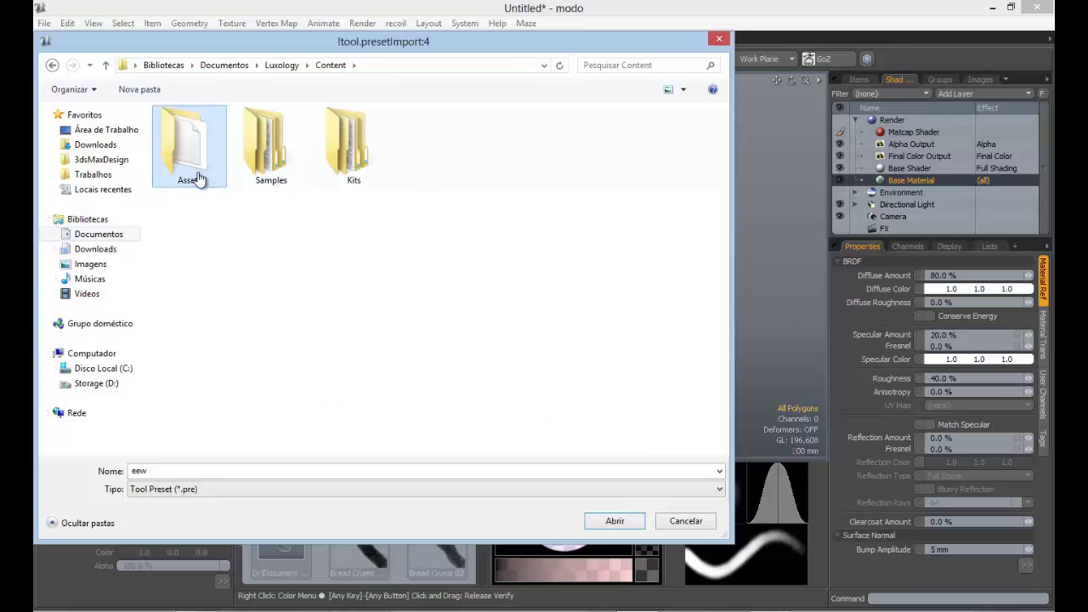
double_click(194, 149)
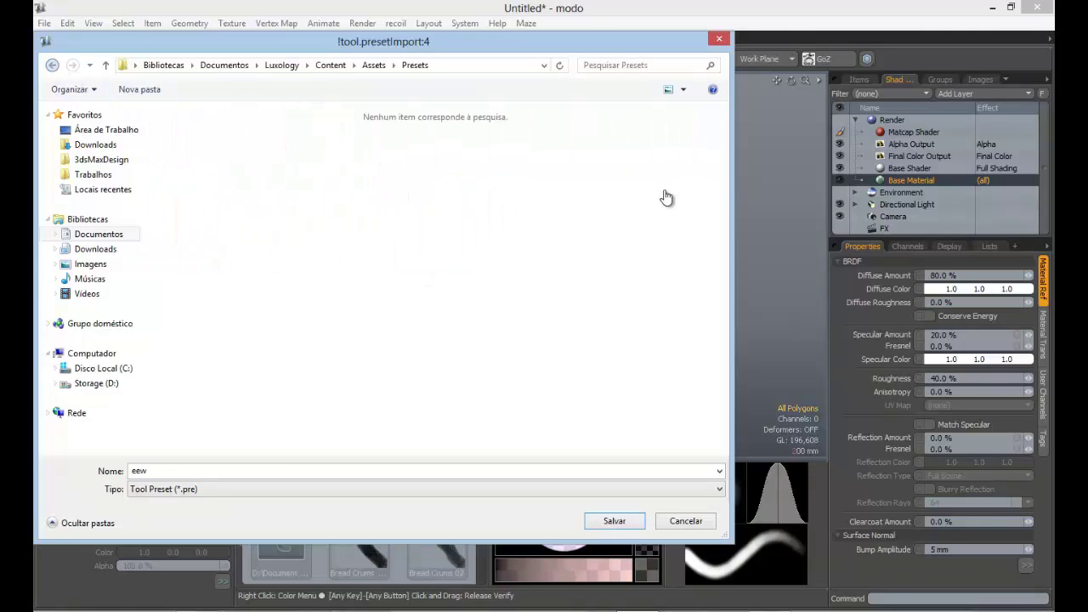
click(53, 65)
double_click(271, 229)
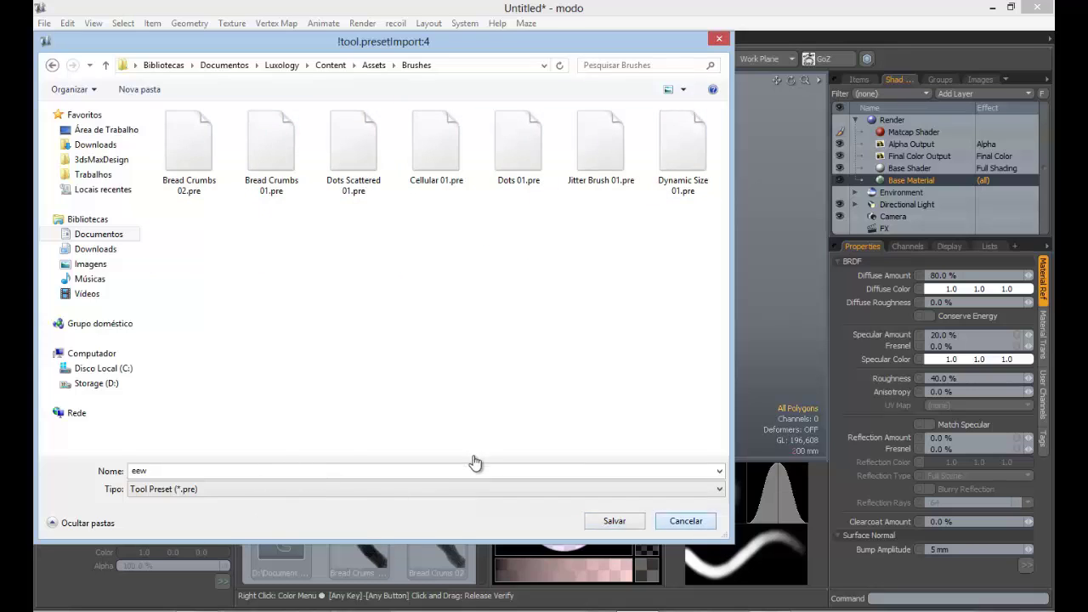
click(686, 521)
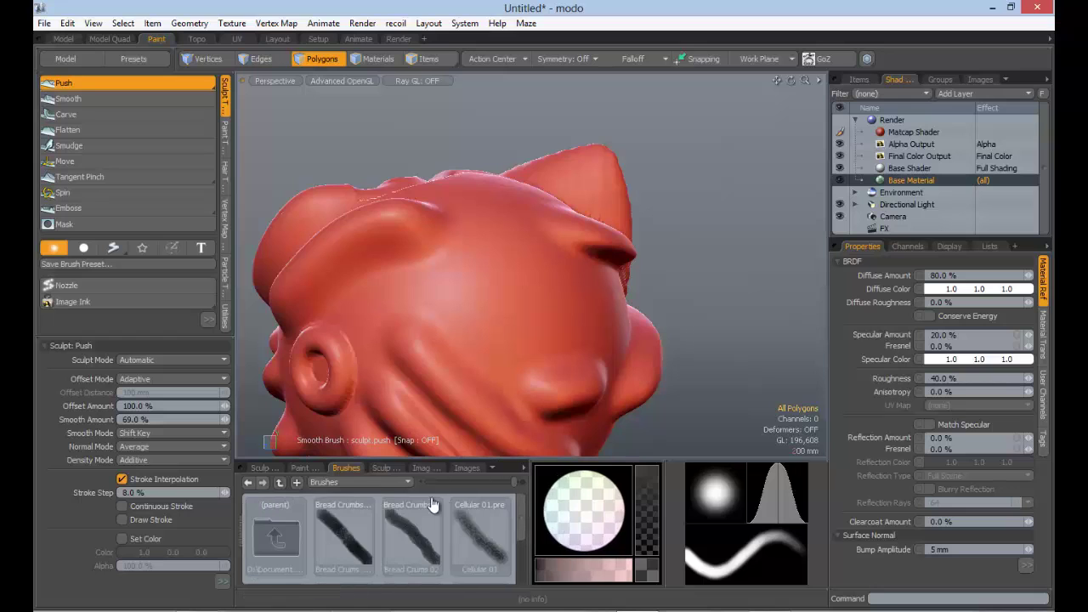
- Show the sculpt tool presets, enlarge the preset browser, and browse through the available presets
click(265, 467)
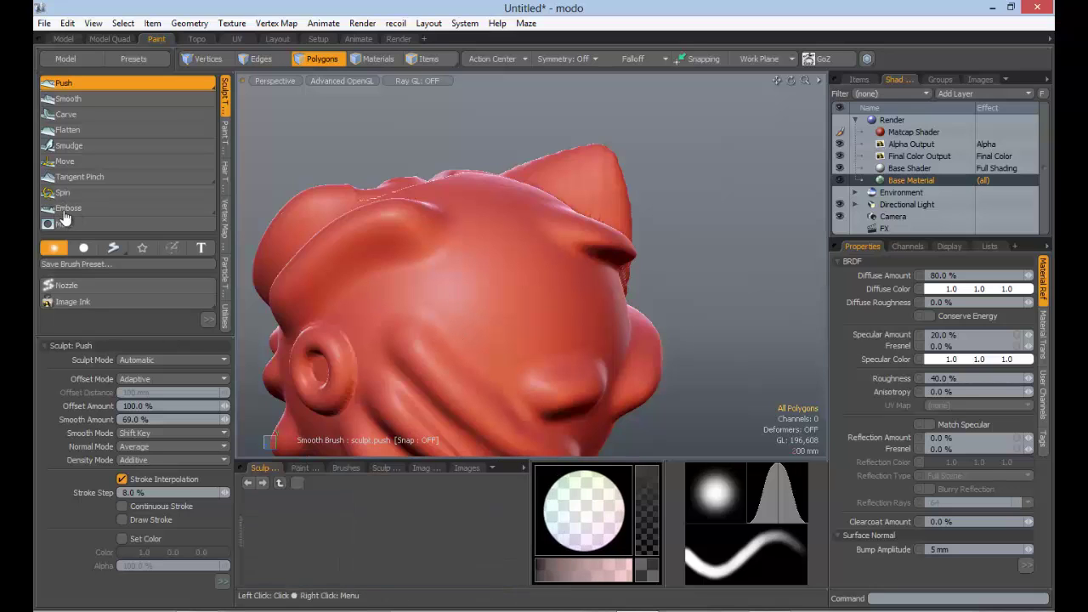
drag(374, 459, 374, 405)
mouse_move(521, 445)
mouse_down()
mouse_move(521, 501)
mouse_move(521, 487)
mouse_up()
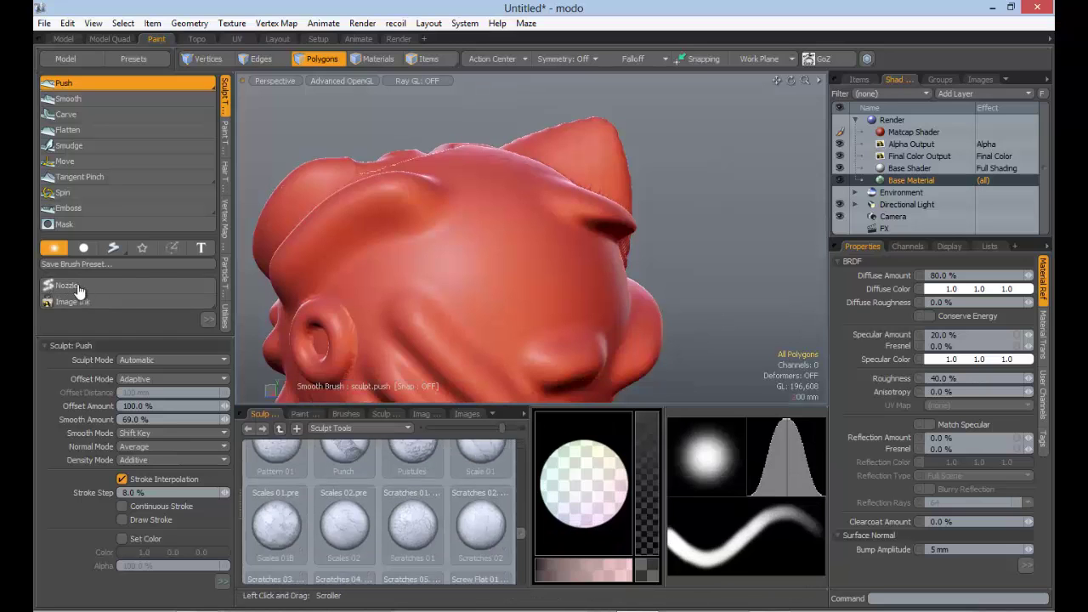
mouse_move(478, 302)
mouse_down()
mouse_move(421, 280)
mouse_move(489, 279)
mouse_move(492, 252)
mouse_up()
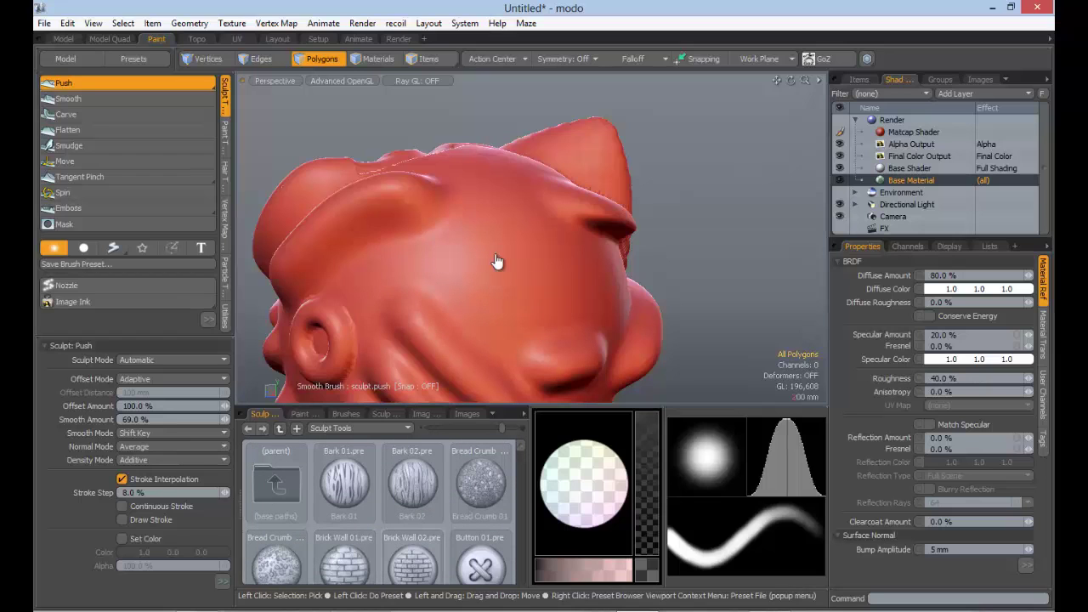
- Load the Brick Wall 02 preset and emboss the brick pattern over the crown and side of the head
click(412, 561)
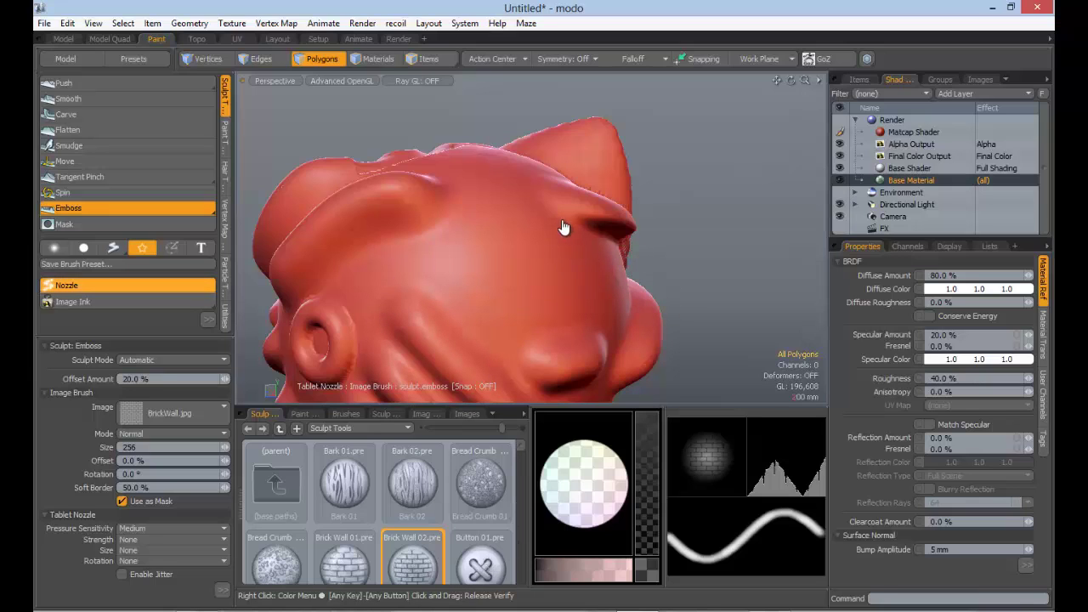
drag(602, 221, 487, 209)
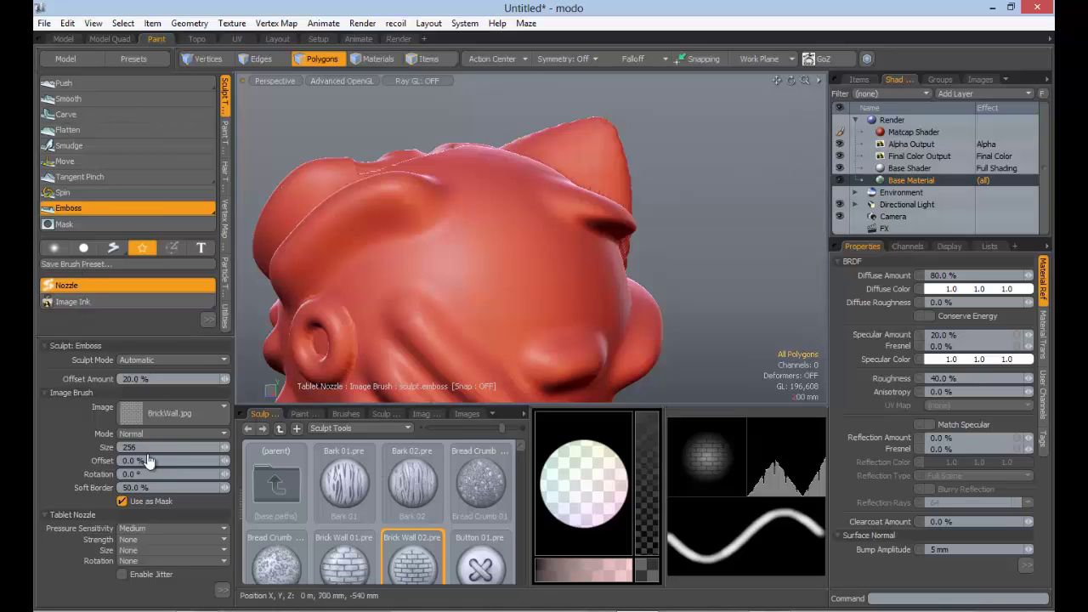
alt+drag(498, 279, 443, 535)
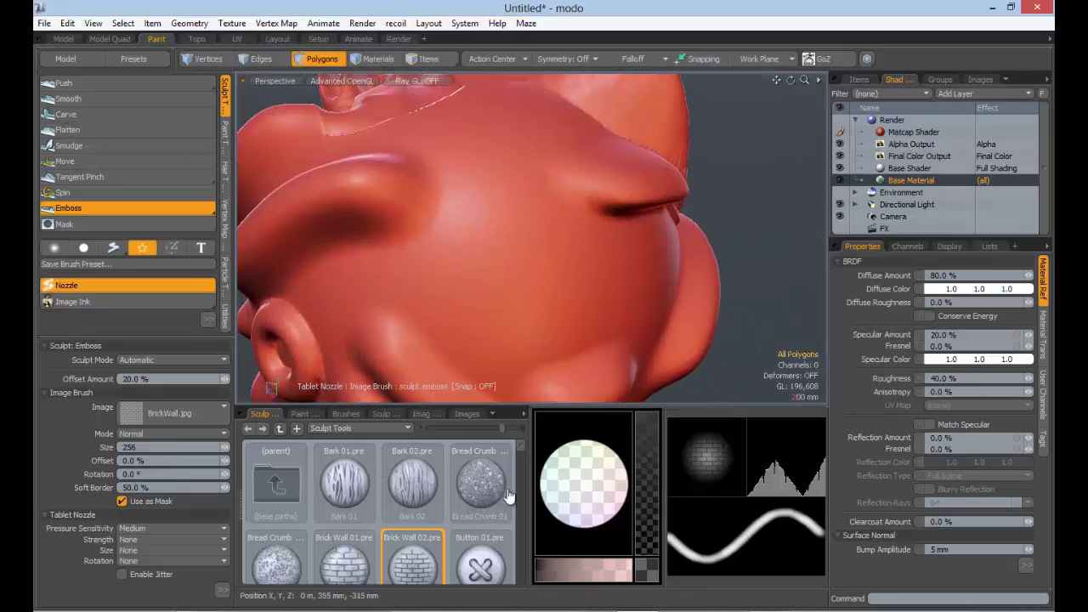
mouse_move(472, 223)
mouse_down()
mouse_move(465, 234)
mouse_move(492, 223)
mouse_up()
mouse_move(576, 245)
alt+mouse_down()
mouse_move(549, 233)
mouse_move(531, 263)
mouse_move(595, 241)
mouse_move(532, 488)
mouse_move(524, 447)
alt+mouse_up()
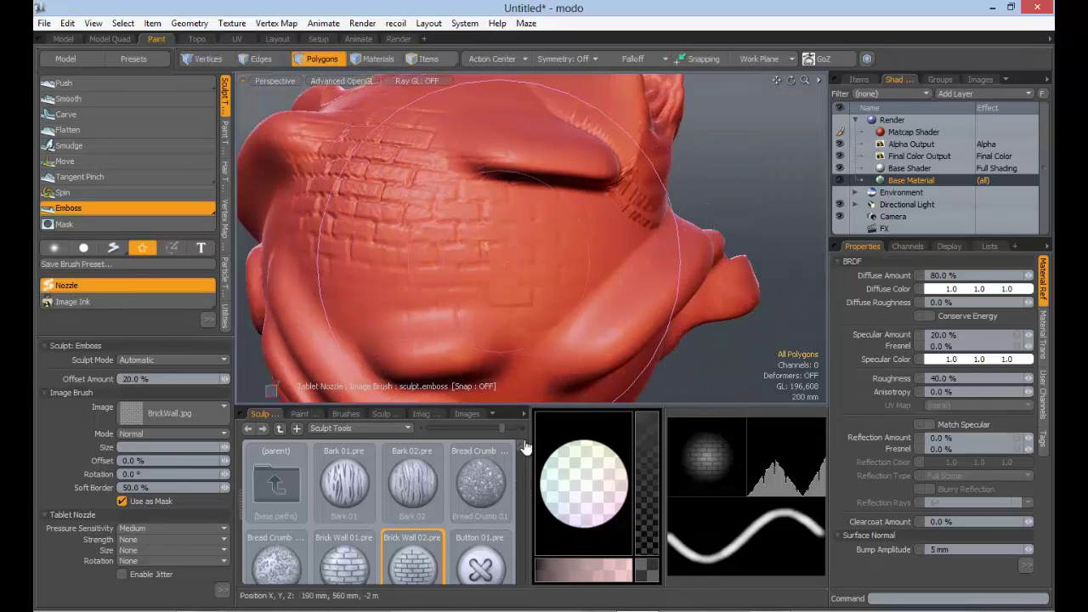
alt+drag(450, 374, 282, 499)
mouse_move(635, 231)
alt+mouse_down()
mouse_move(583, 255)
mouse_move(563, 243)
mouse_move(280, 512)
mouse_move(287, 486)
mouse_move(303, 513)
mouse_move(311, 498)
mouse_move(255, 515)
mouse_move(532, 292)
mouse_move(578, 325)
mouse_move(503, 365)
mouse_move(622, 270)
mouse_move(580, 190)
alt+mouse_up()
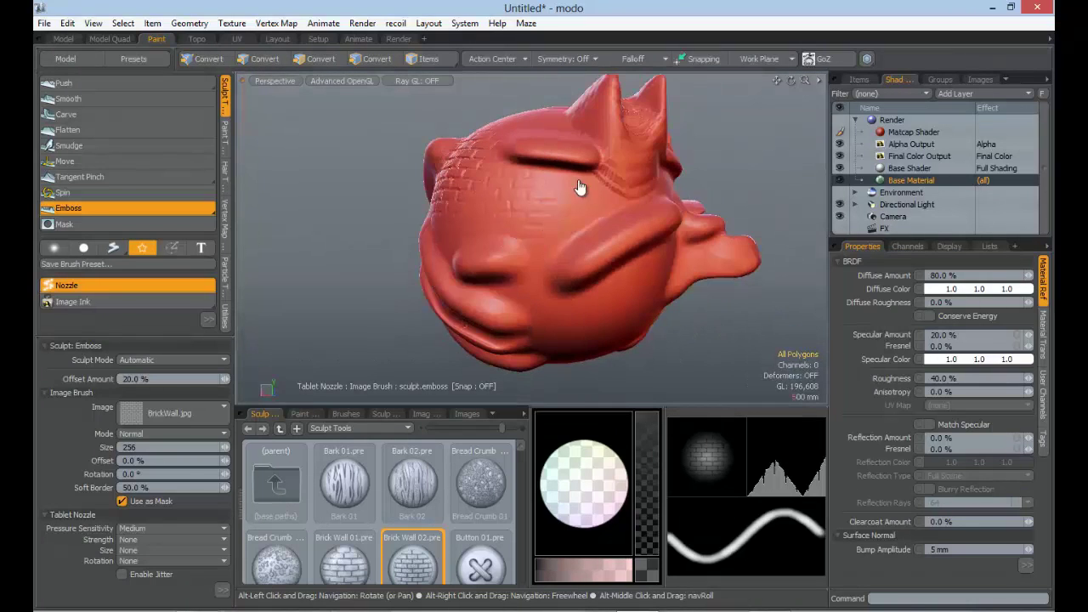
- Emboss a brick patch on the smooth lower side of the head and undo it
mouse_move(442, 270)
alt+mouse_down()
mouse_move(595, 240)
mouse_move(655, 294)
mouse_move(451, 218)
mouse_move(488, 236)
mouse_move(415, 224)
mouse_move(598, 226)
mouse_move(438, 158)
mouse_move(510, 255)
mouse_move(641, 213)
alt+mouse_up()
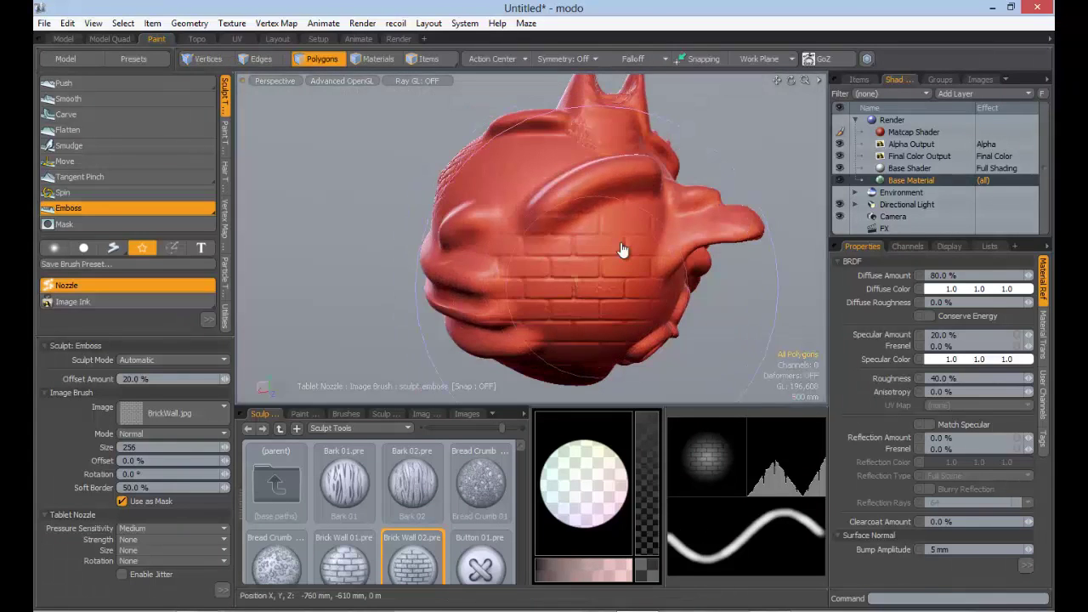
mouse_move(514, 214)
alt+mouse_down()
mouse_move(531, 219)
mouse_move(555, 274)
mouse_move(491, 247)
mouse_move(543, 357)
mouse_move(726, 440)
mouse_move(478, 354)
mouse_move(486, 308)
alt+mouse_up()
scroll(536, 229, up, 5)
scroll(510, 280, down, 4)
key(ctrl+z)
- Load the Button 01 preset and emboss a large button imprint on the smooth lower side of the head
click(481, 559)
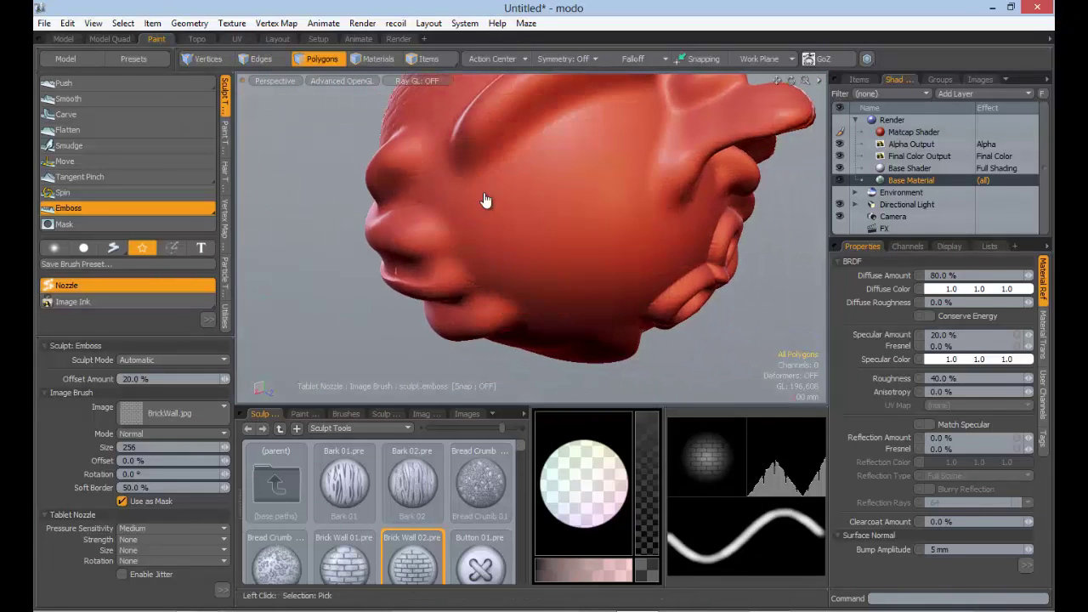
mouse_move(564, 217)
mouse_down()
mouse_move(521, 203)
mouse_move(520, 175)
mouse_up()
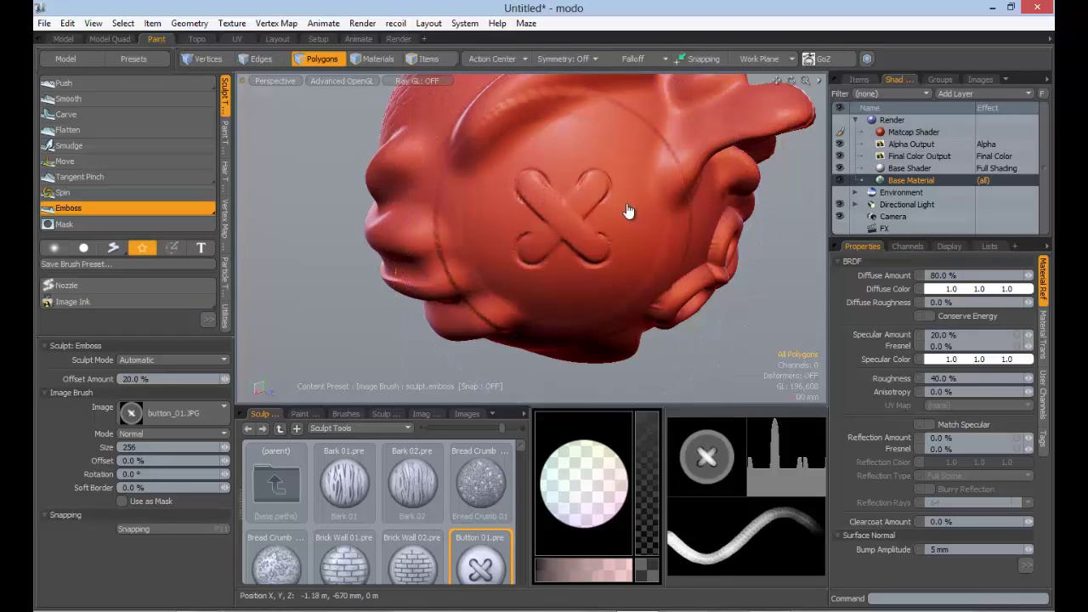
- Undo the large button imprint and emboss smaller buttons on the side of the head, using brush sizes 57 and 77 and 17% offset
key(ctrl+z)
mouse_move(603, 211)
right_down()
mouse_move(84, 64)
mouse_move(750, 104)
mouse_move(486, 250)
mouse_move(908, 259)
right_up()
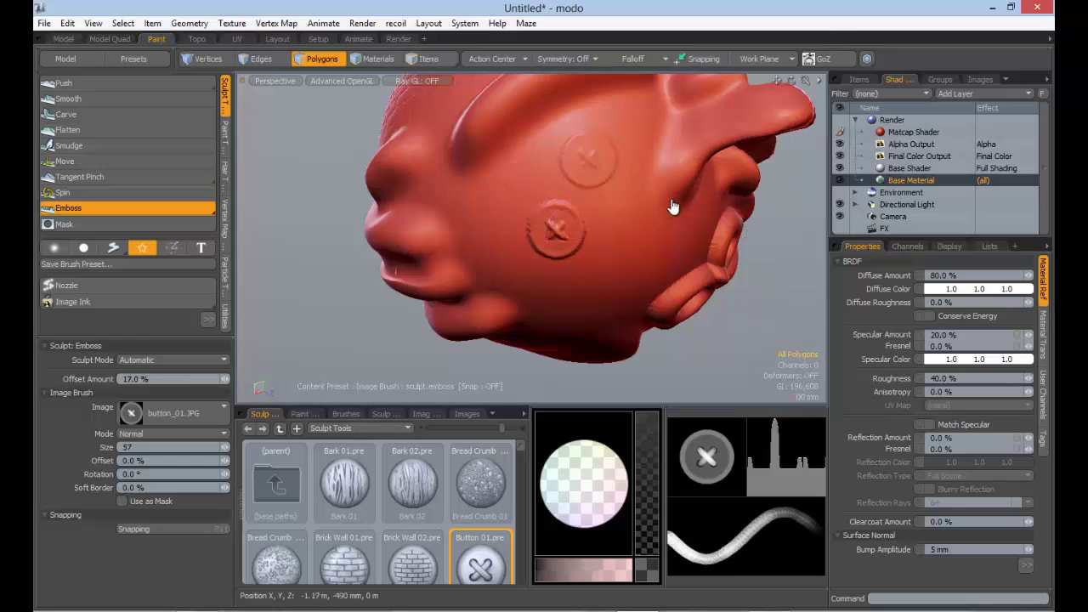
right_drag(605, 211, 238, 327)
click(643, 260)
mouse_move(643, 260)
alt+mouse_down()
mouse_move(335, 519)
mouse_move(326, 487)
alt+mouse_up()
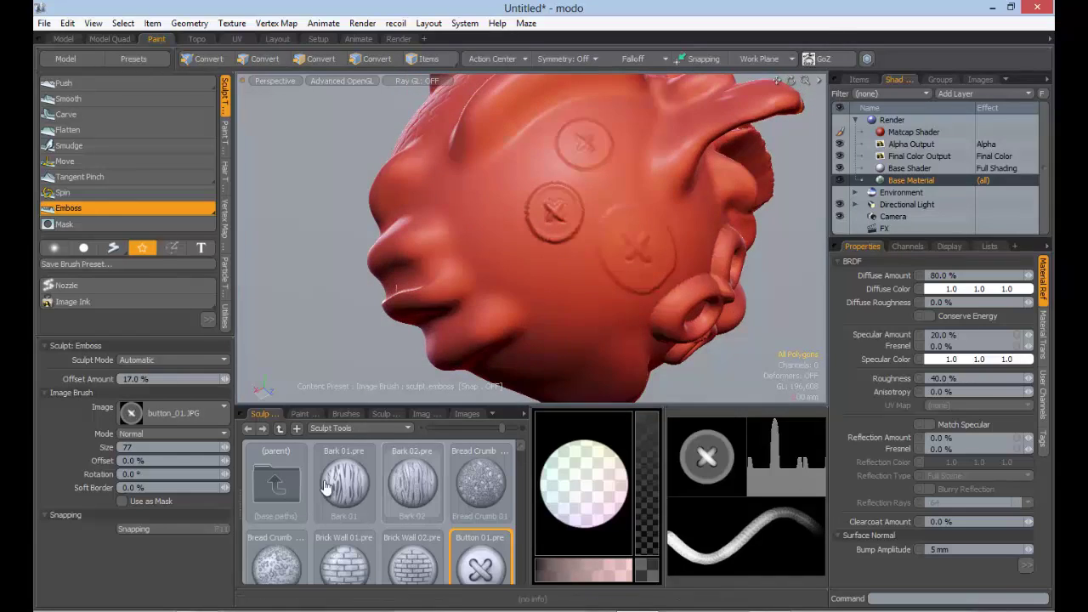
- Carve curved grooves around the buttons and across the lower side of the head with the Carve 02 and Carve 03 presets
scroll(297, 493, down, 5)
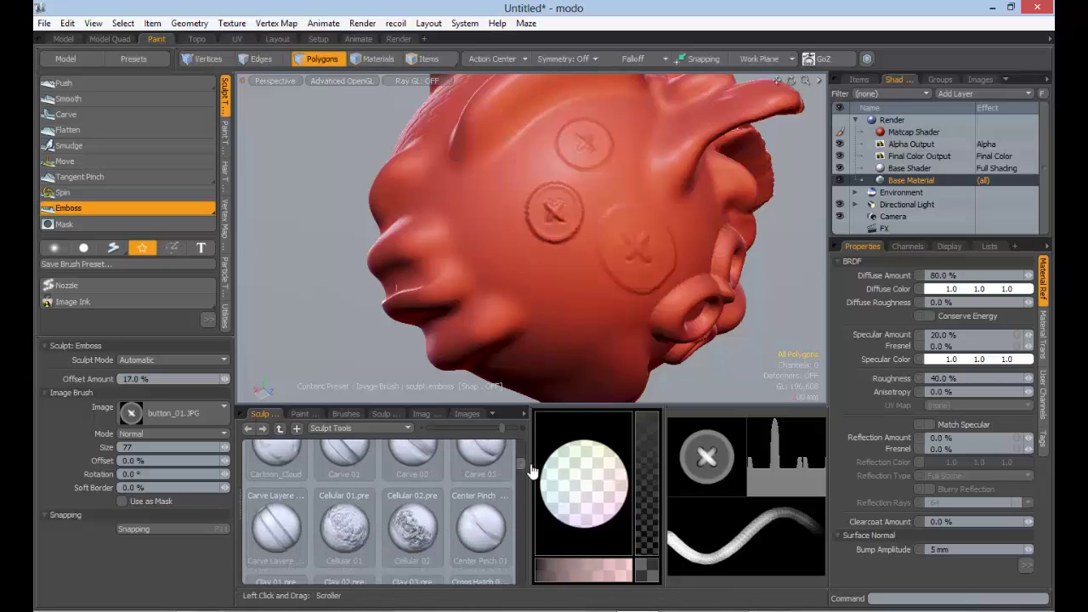
scroll(529, 470, up, 2)
click(418, 505)
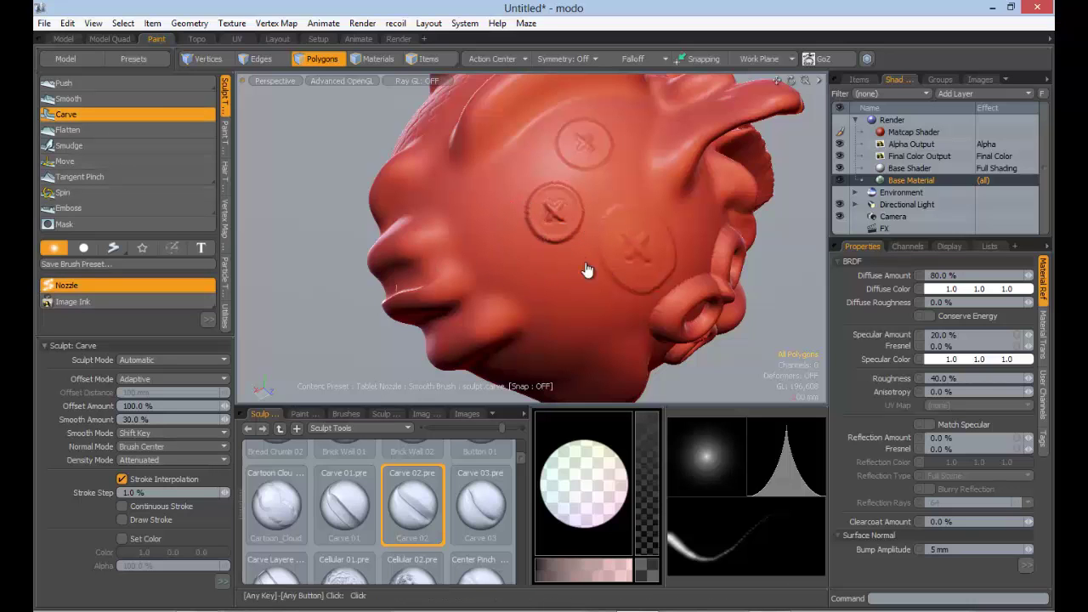
alt+drag(535, 176, 538, 177)
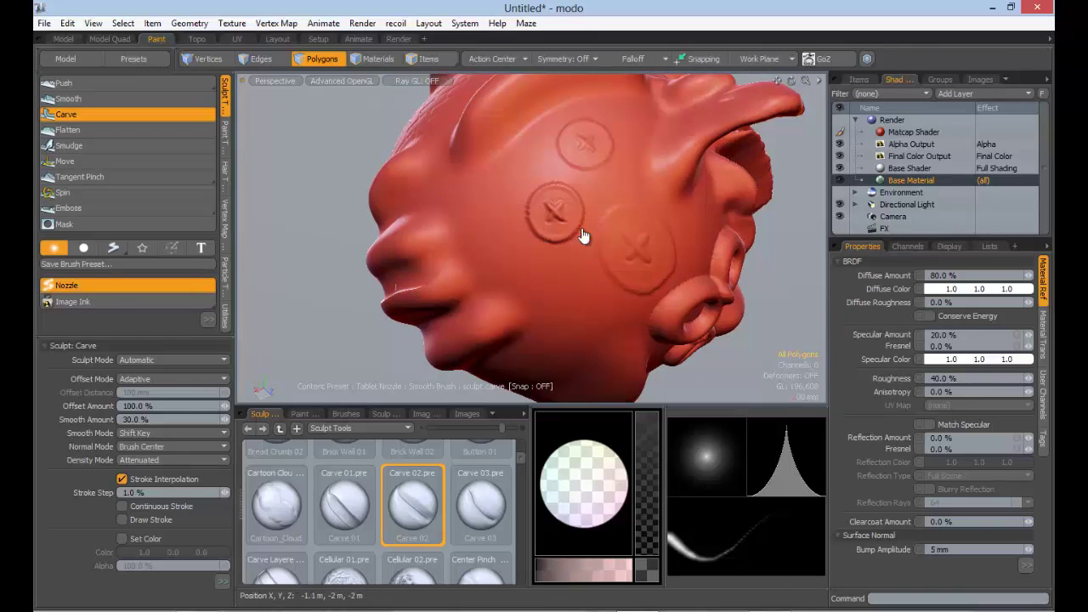
drag(488, 205, 589, 329)
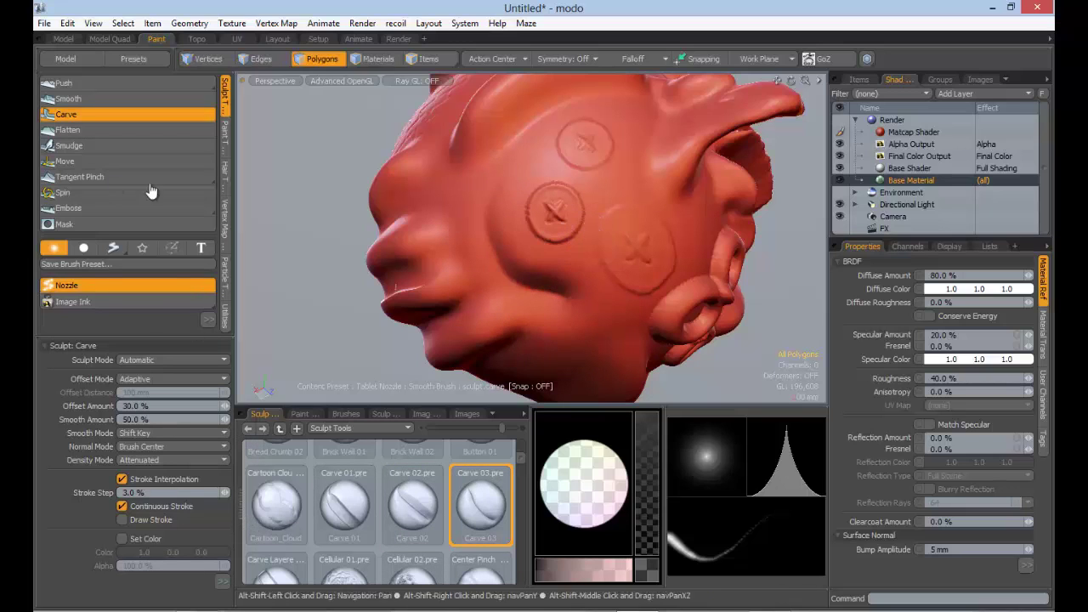
alt+shift+drag(589, 336, 609, 294)
alt+drag(608, 294, 602, 246)
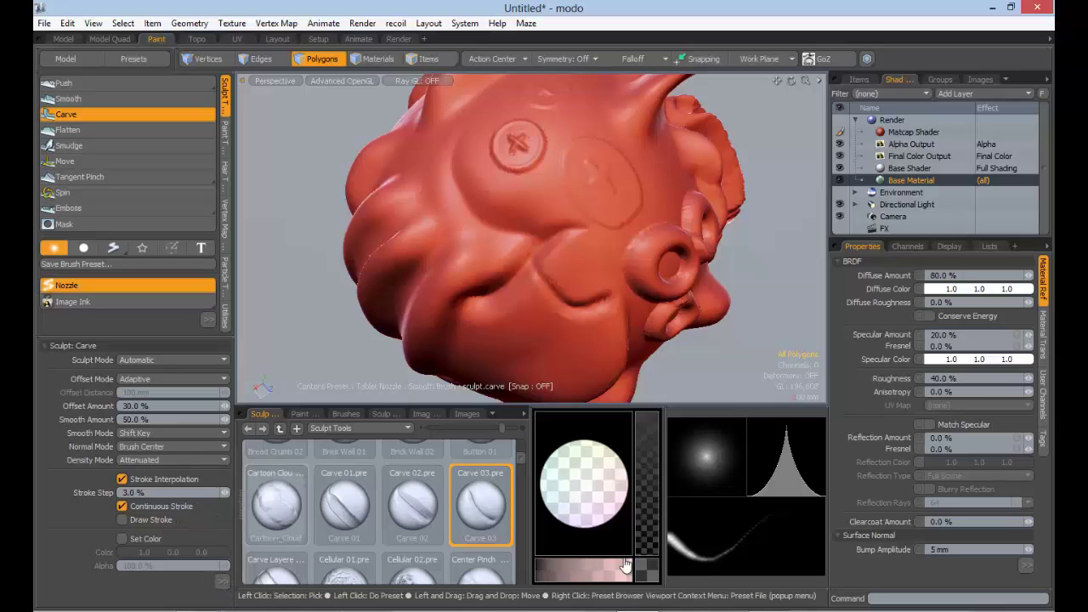
- Load the Cartoon Cloud preset and push raised shapes onto the side and brick-patterned crown of the head at 30% offset
click(277, 505)
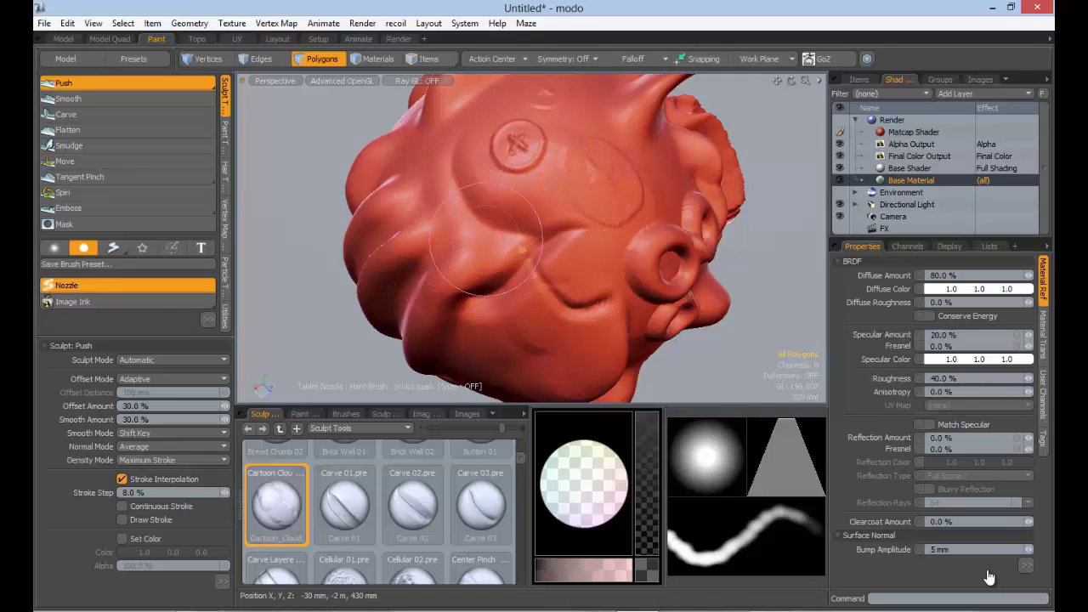
mouse_move(485, 240)
mouse_down()
mouse_move(468, 293)
mouse_move(548, 265)
mouse_move(544, 179)
mouse_move(561, 272)
mouse_move(586, 298)
mouse_up()
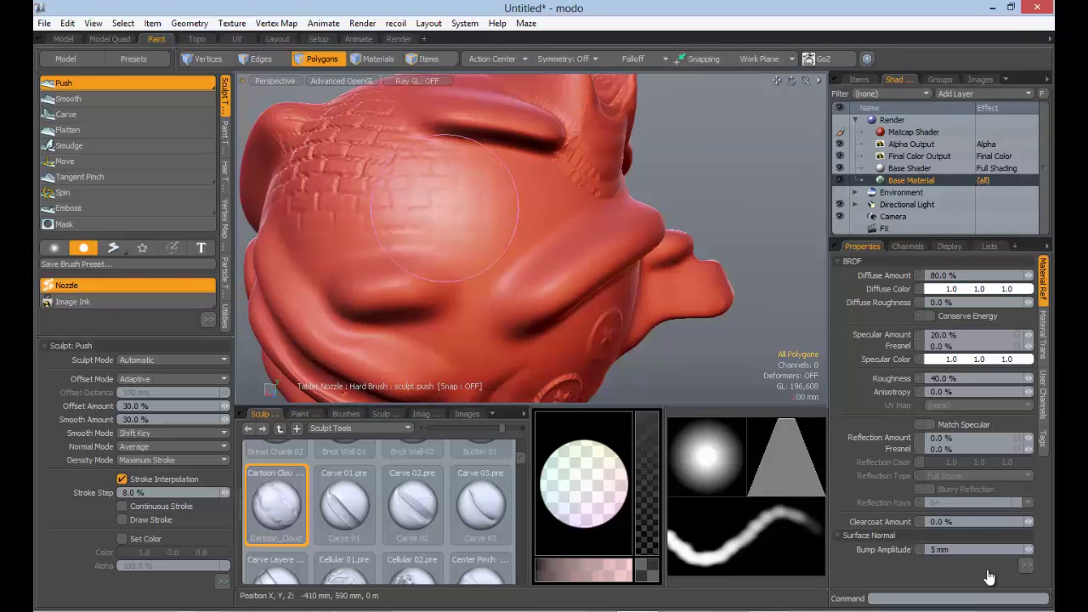
mouse_move(444, 209)
alt+mouse_down()
mouse_move(485, 223)
mouse_move(389, 229)
alt+mouse_up()
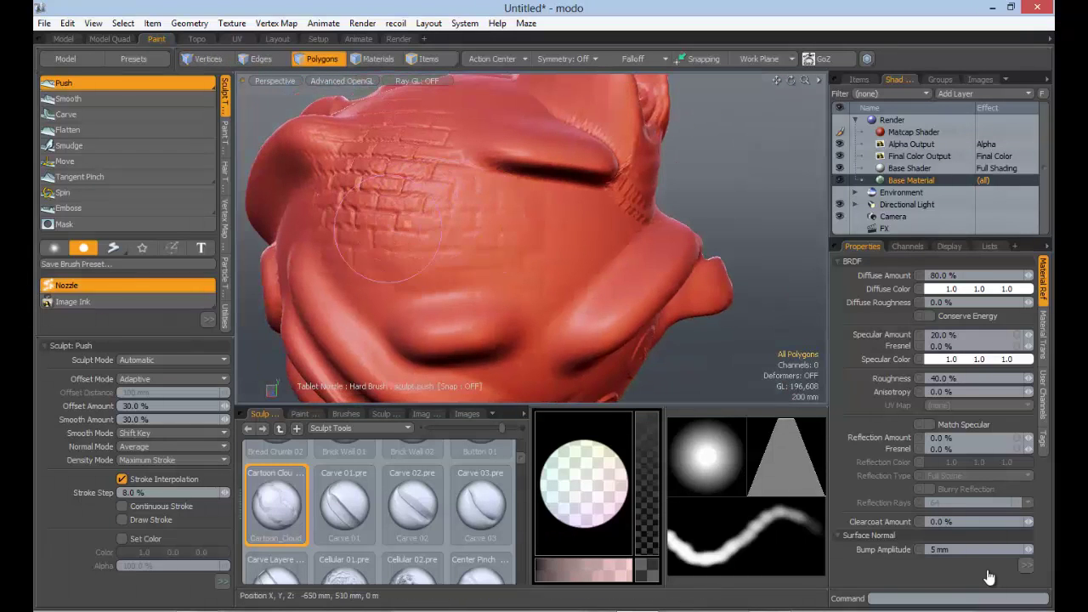
mouse_move(485, 177)
mouse_down()
mouse_move(383, 180)
mouse_move(537, 252)
mouse_move(438, 229)
mouse_up()
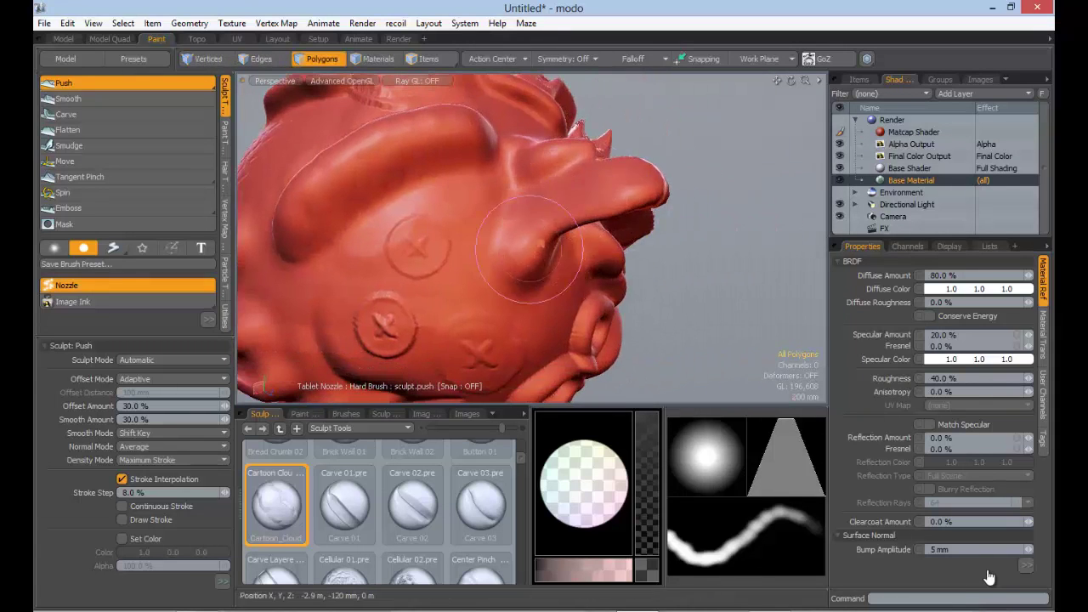
mouse_move(463, 293)
alt+mouse_down()
mouse_move(413, 233)
mouse_move(385, 281)
alt+mouse_up()
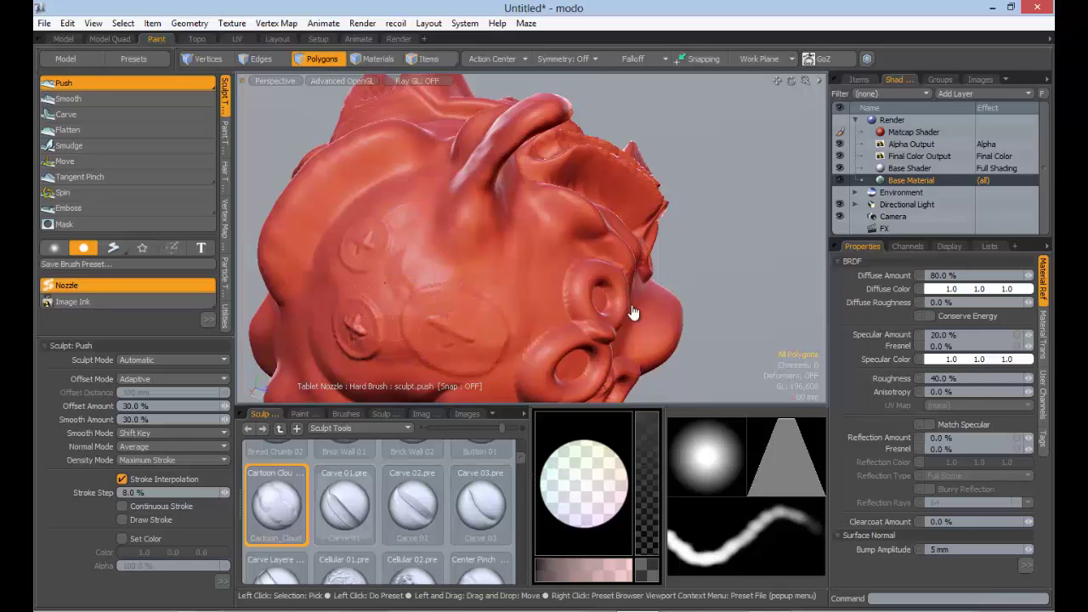
- Load the Carve 01 sculpt preset for use on the head
click(344, 506)
alt+drag(608, 327, 620, 348)
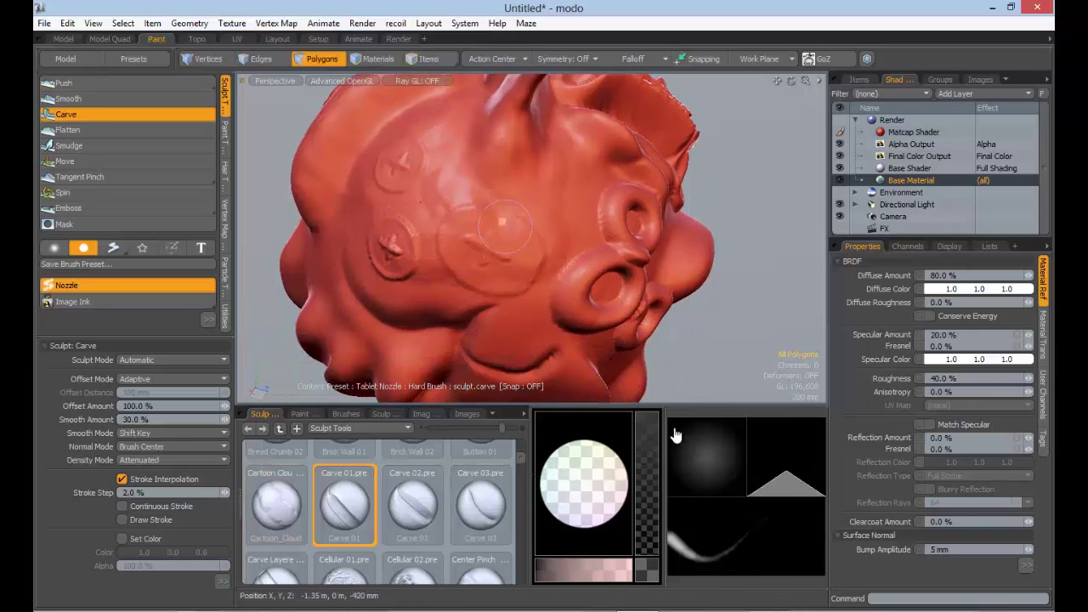
alt+drag(716, 461, 140, 256)
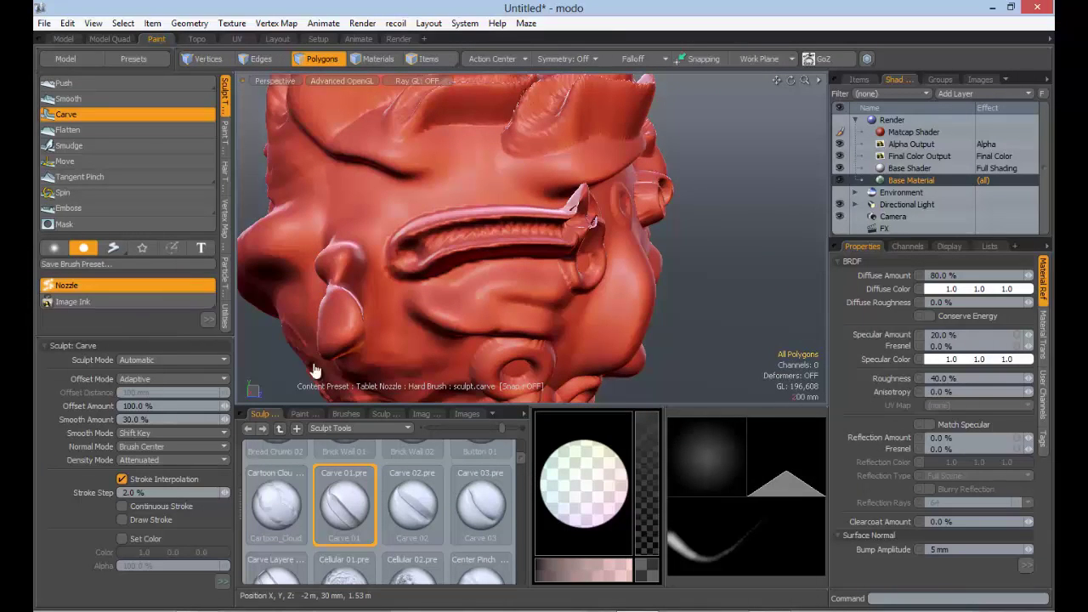
- Delete the Base Material, drop the active sculpt tool and delete the entire sculpted head mesh
key(Delete)
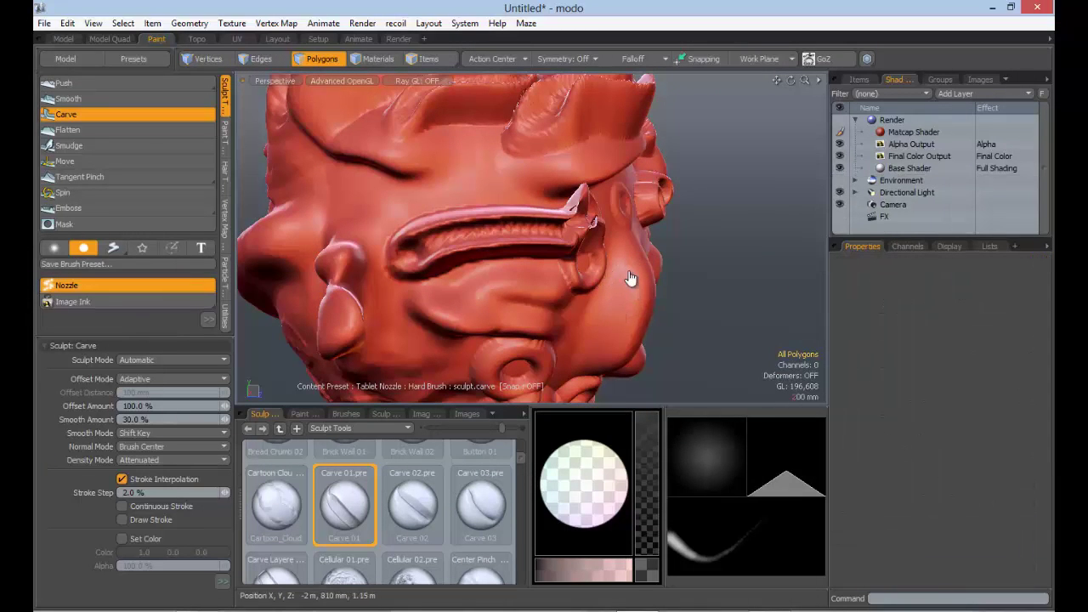
key(q)
key(q)
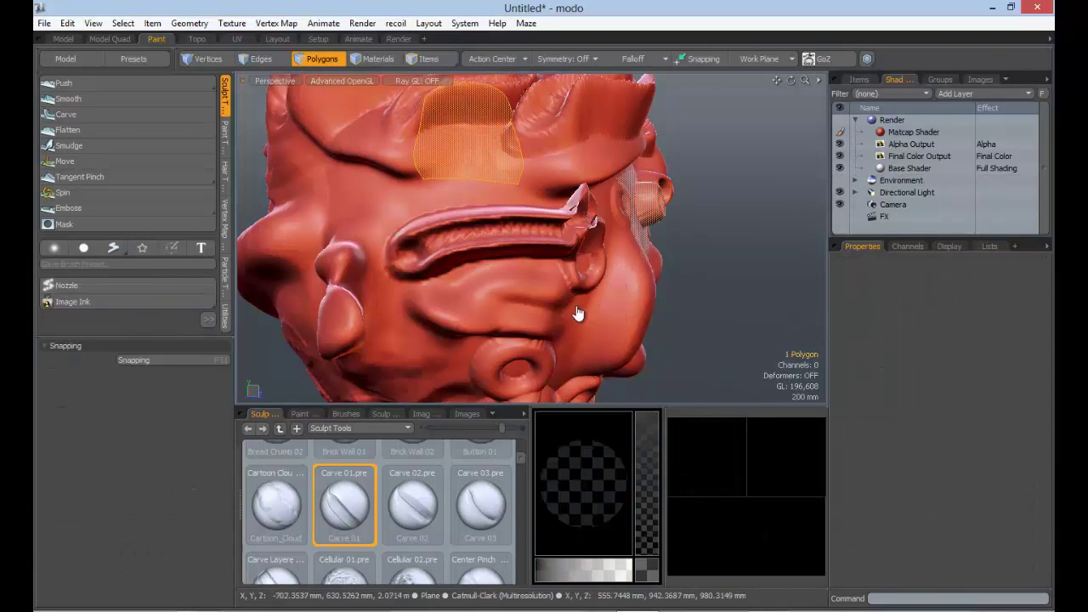
key(Escape)
key(Delete)
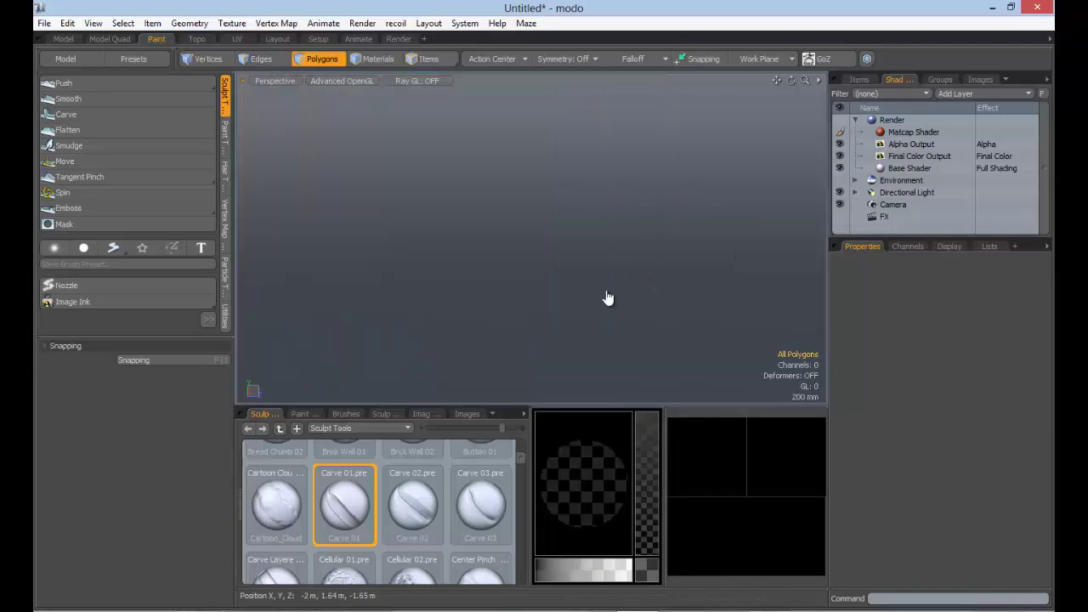
- Create a Quadball subdivision sphere with a radius of about 3.62 m and subdivision level 3
click(83, 60)
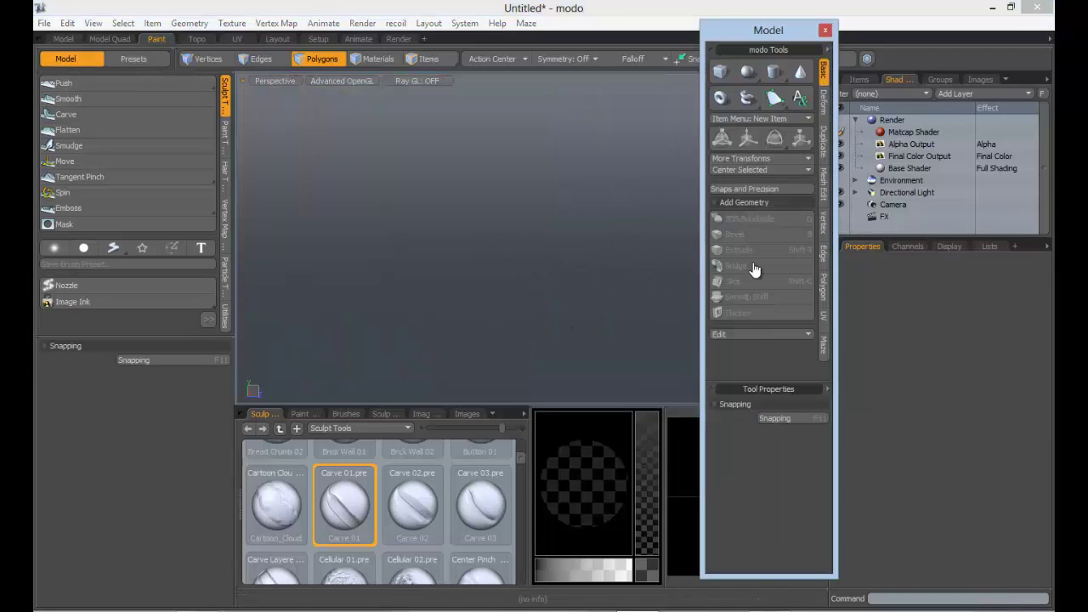
click(748, 73)
ctrl+drag(481, 243, 555, 489)
ctrl+alt+drag(721, 211, 586, 262)
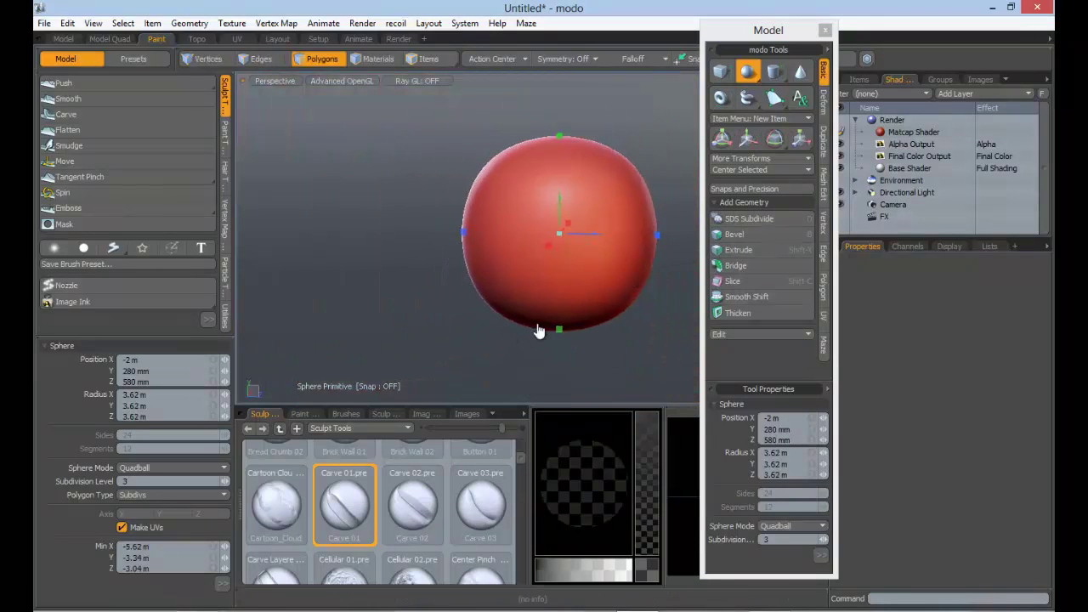
key(space)
key(F2)
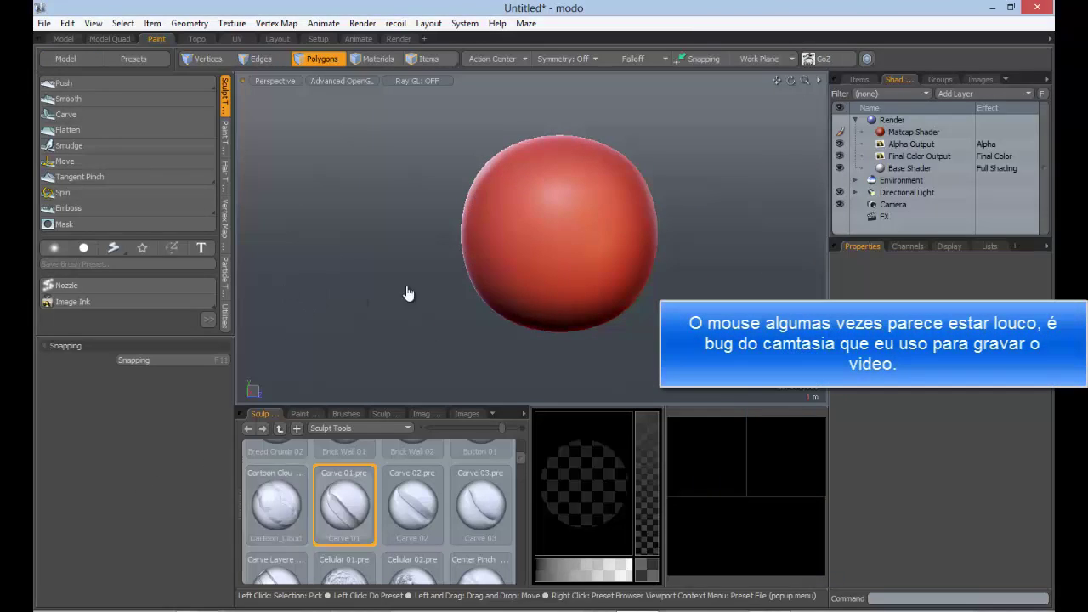
- Load the Cartoon Cloud sculpt preset and widen the preset browser
click(276, 506)
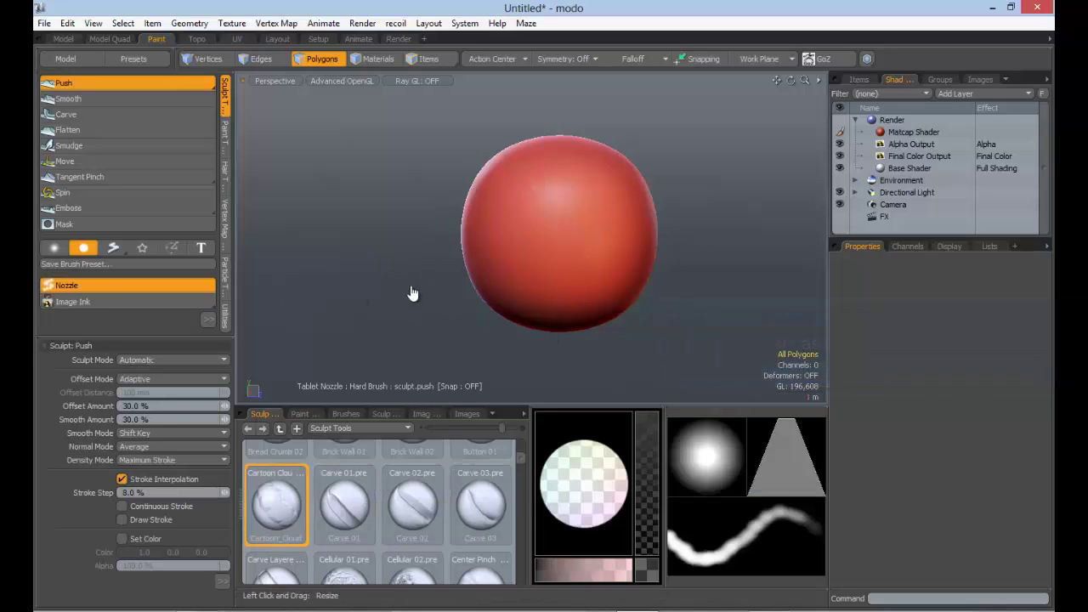
drag(528, 475, 561, 476)
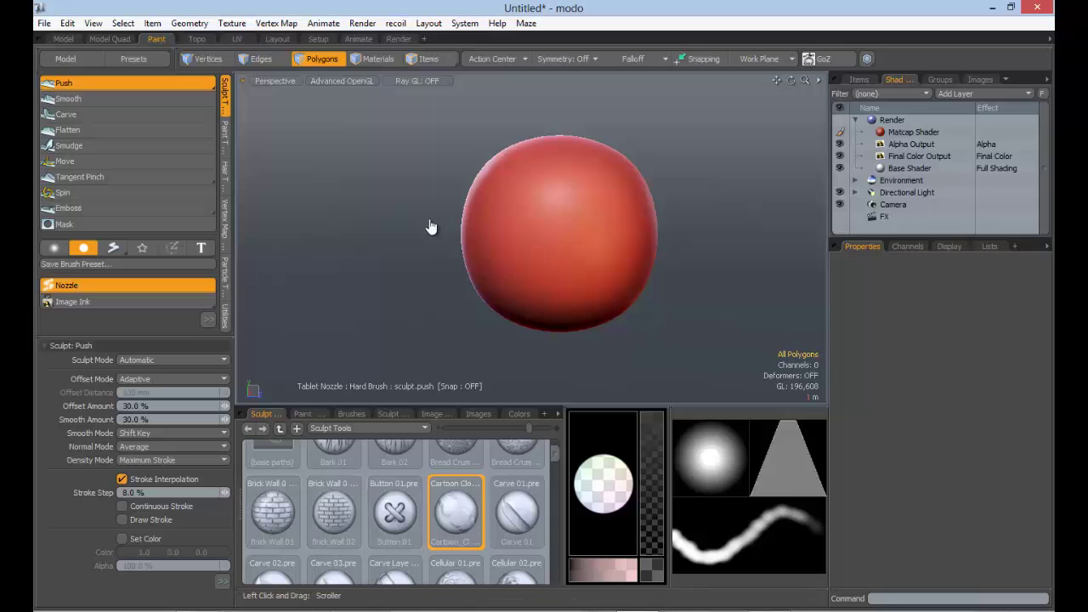
alt+drag(387, 247, 393, 276)
ctrl+alt+drag(392, 277, 417, 276)
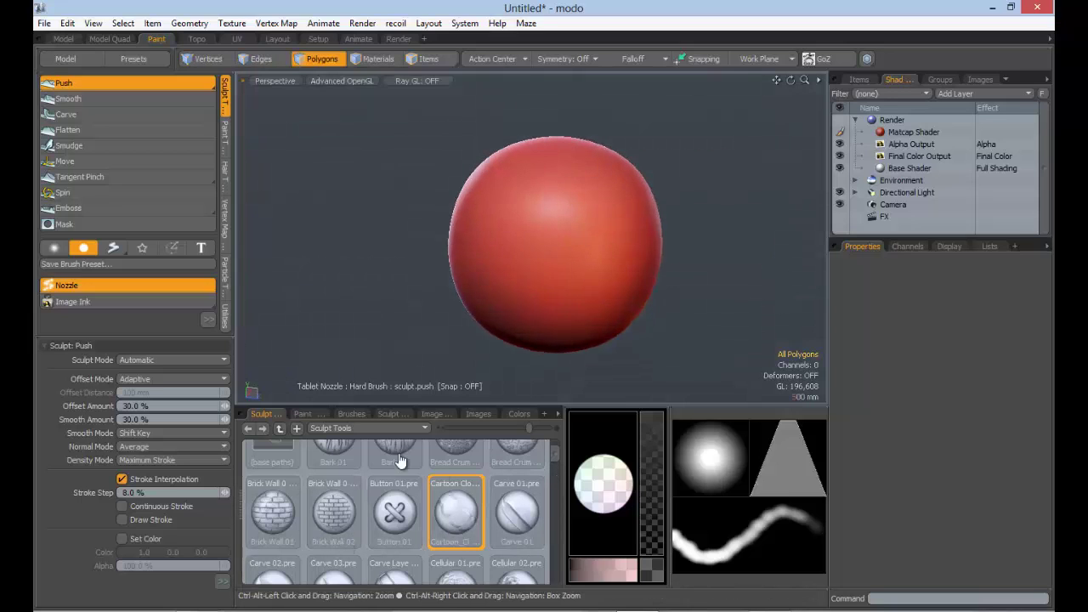
- Push raised cloud shapes over the upper part of the sphere, raising the offset amount to 231% for the thick ones
ctrl+alt+drag(400, 460, 377, 228)
mouse_move(427, 268)
right_down()
mouse_move(420, 354)
mouse_move(429, 289)
right_up()
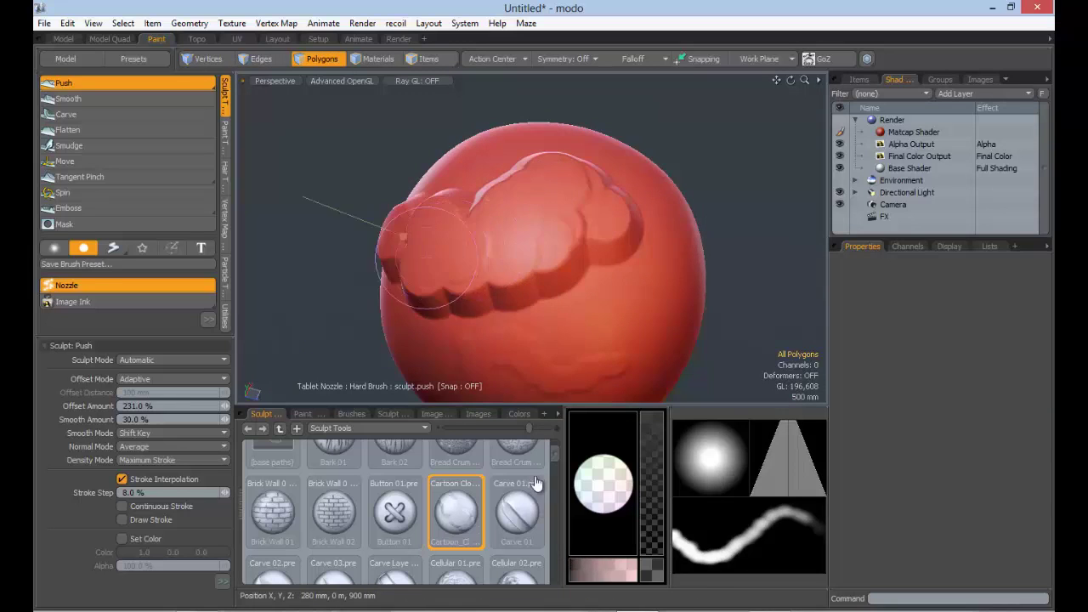
mouse_move(560, 383)
alt+mouse_down()
mouse_move(583, 345)
mouse_move(542, 315)
mouse_move(556, 311)
mouse_move(523, 304)
mouse_move(525, 318)
mouse_move(558, 328)
mouse_move(568, 306)
mouse_move(486, 286)
alt+mouse_up()
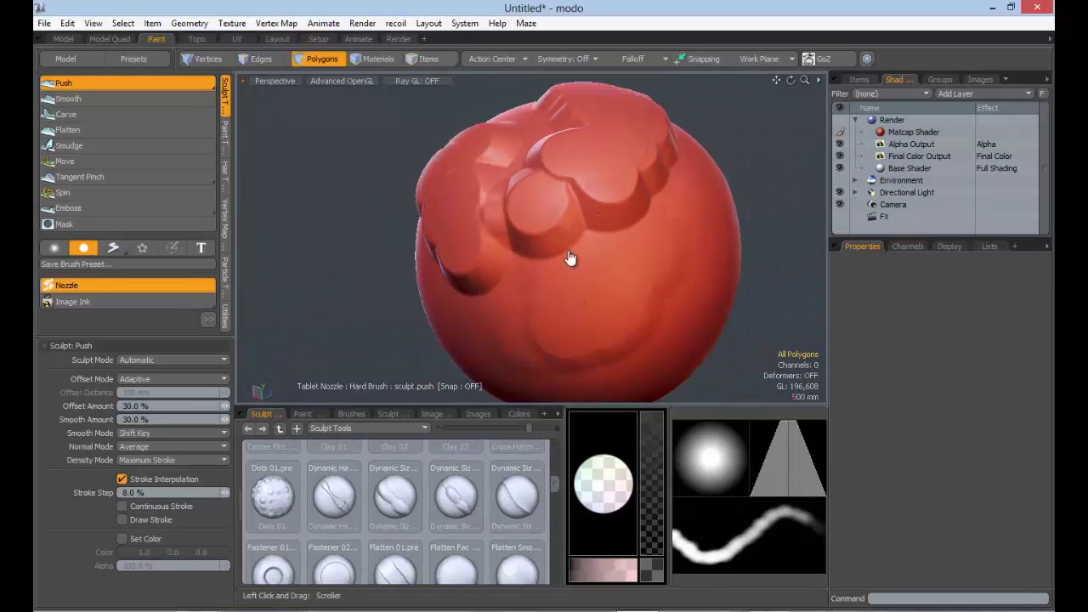
- Load the Cross Hatch preset and push several rows of cross-shaped stitches across the smooth areas of the sphere
scroll(570, 258, up, 3)
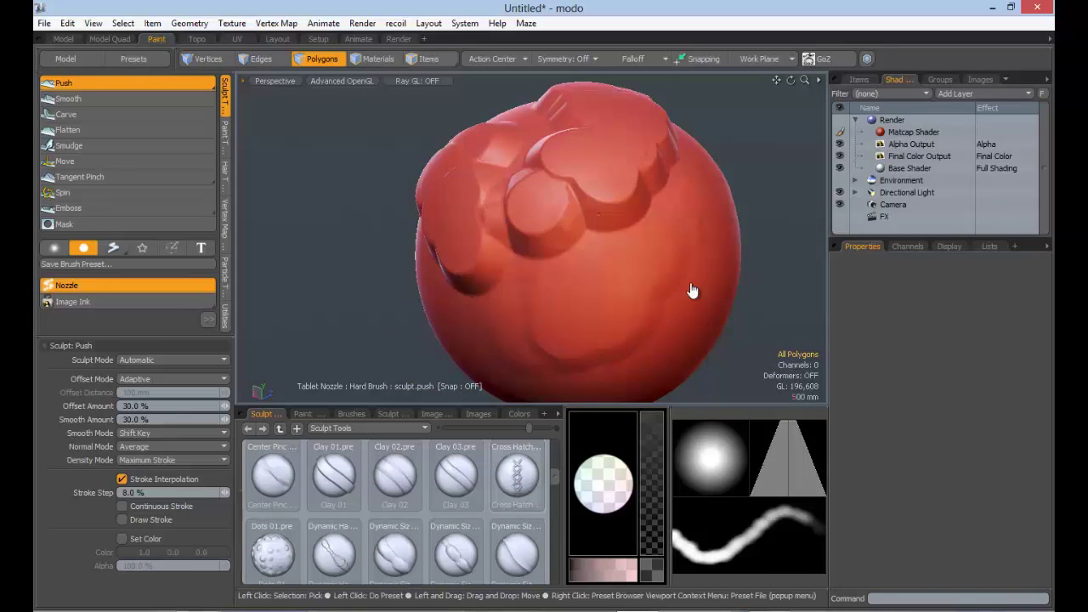
alt+drag(651, 264, 611, 146)
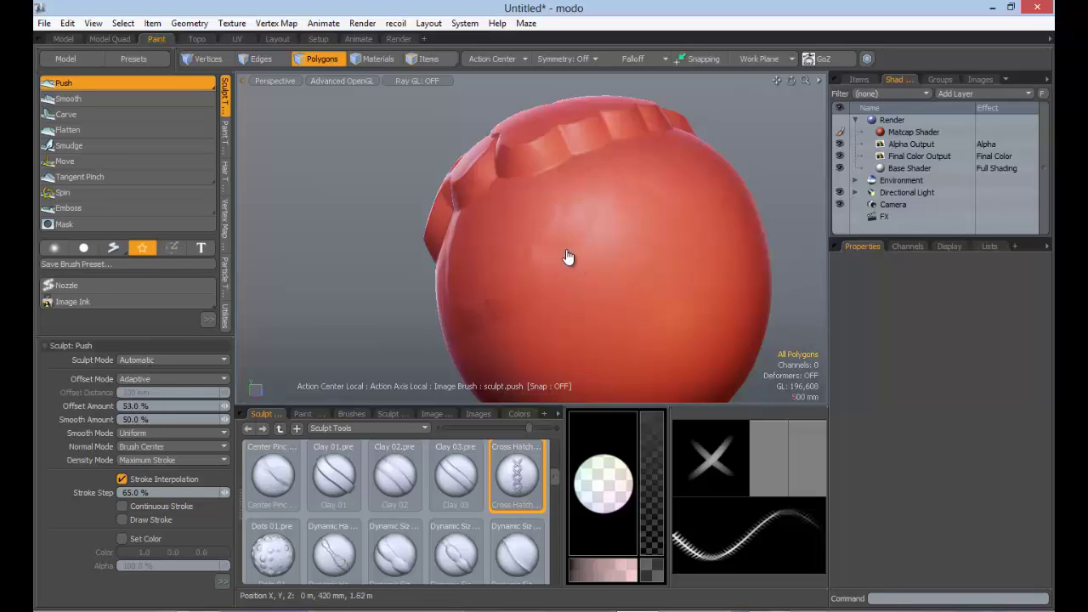
mouse_move(658, 275)
right_down()
mouse_move(561, 260)
mouse_move(311, 86)
mouse_move(116, 81)
mouse_move(110, 66)
right_up()
mouse_move(599, 259)
mouse_down()
mouse_move(493, 340)
mouse_move(476, 382)
mouse_up()
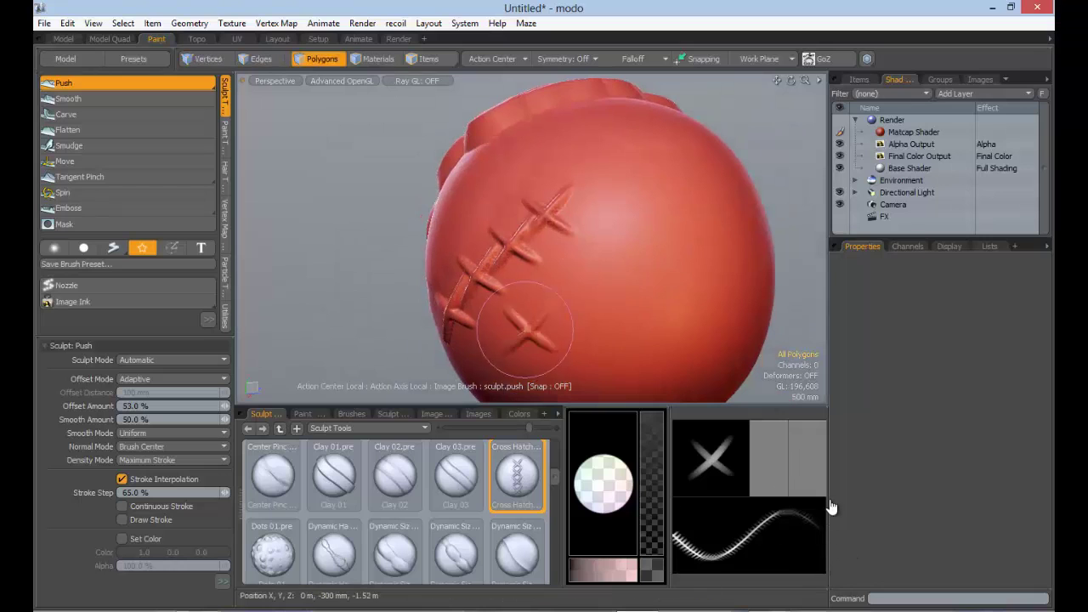
drag(525, 329, 620, 278)
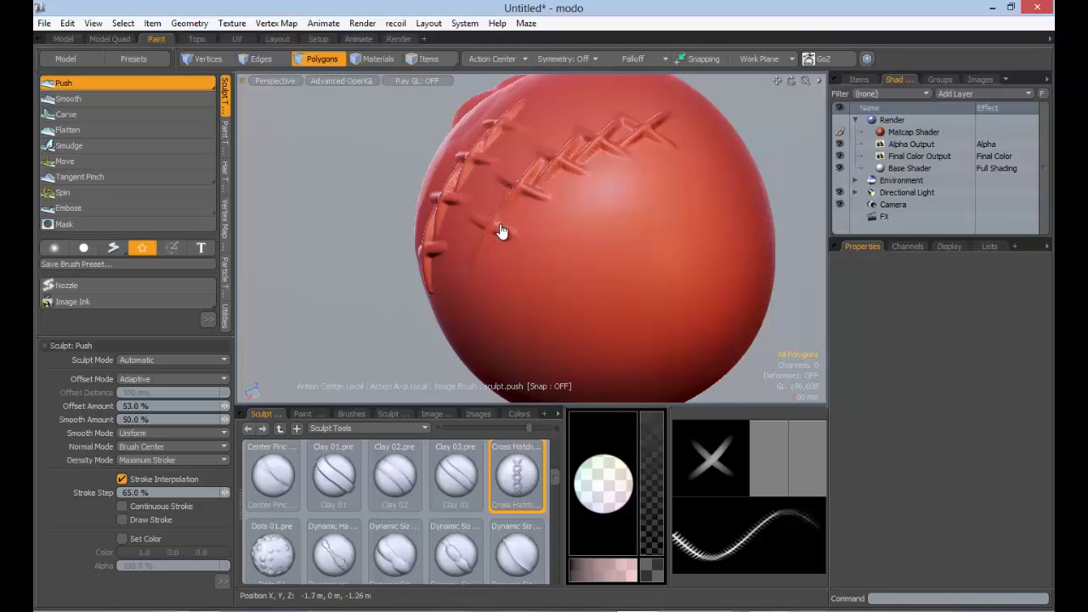
drag(501, 230, 723, 205)
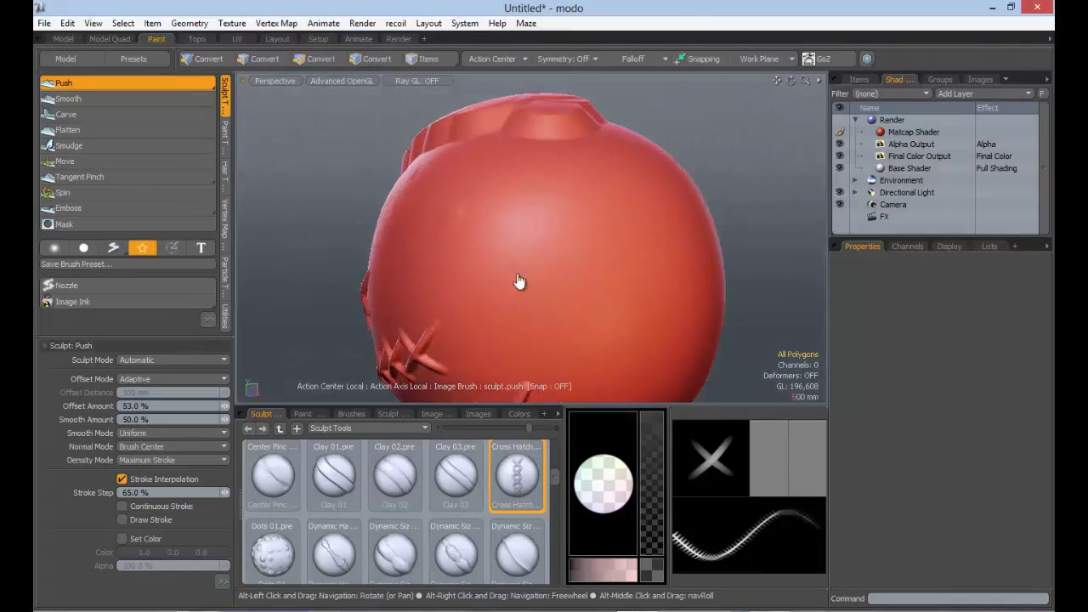
click(504, 243)
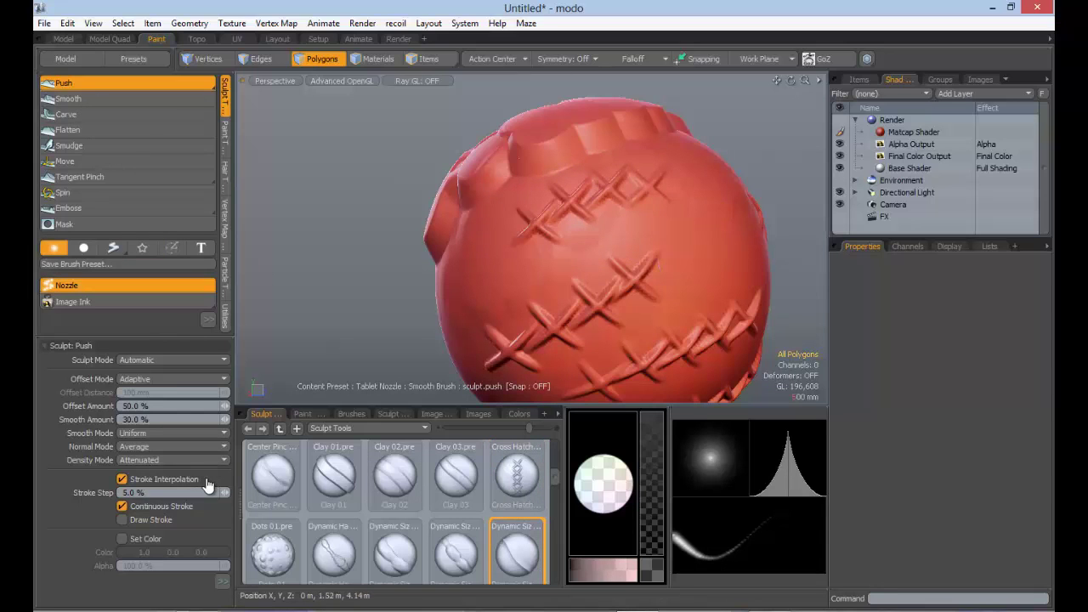
- Load the last Dynamic Size preset and push tapered ridges around the sphere between the clouds and stitches at 50% offset
mouse_move(695, 233)
mouse_down()
mouse_move(631, 226)
mouse_move(480, 275)
mouse_move(654, 276)
mouse_up()
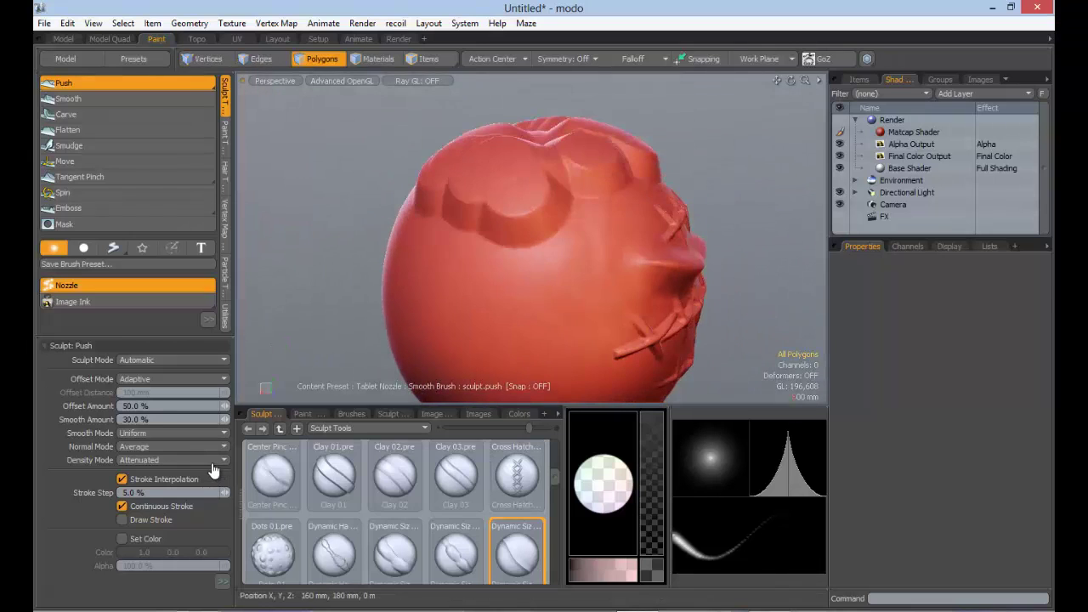
mouse_move(433, 291)
mouse_down()
mouse_move(607, 290)
mouse_move(710, 309)
mouse_move(695, 280)
mouse_move(666, 286)
mouse_move(714, 287)
mouse_up()
mouse_move(505, 181)
mouse_down()
mouse_move(369, 208)
mouse_move(484, 234)
mouse_move(340, 227)
mouse_up()
mouse_move(476, 230)
alt+mouse_down()
mouse_move(463, 280)
mouse_move(467, 238)
alt+mouse_up()
drag(474, 183, 330, 192)
alt+drag(408, 237, 446, 161)
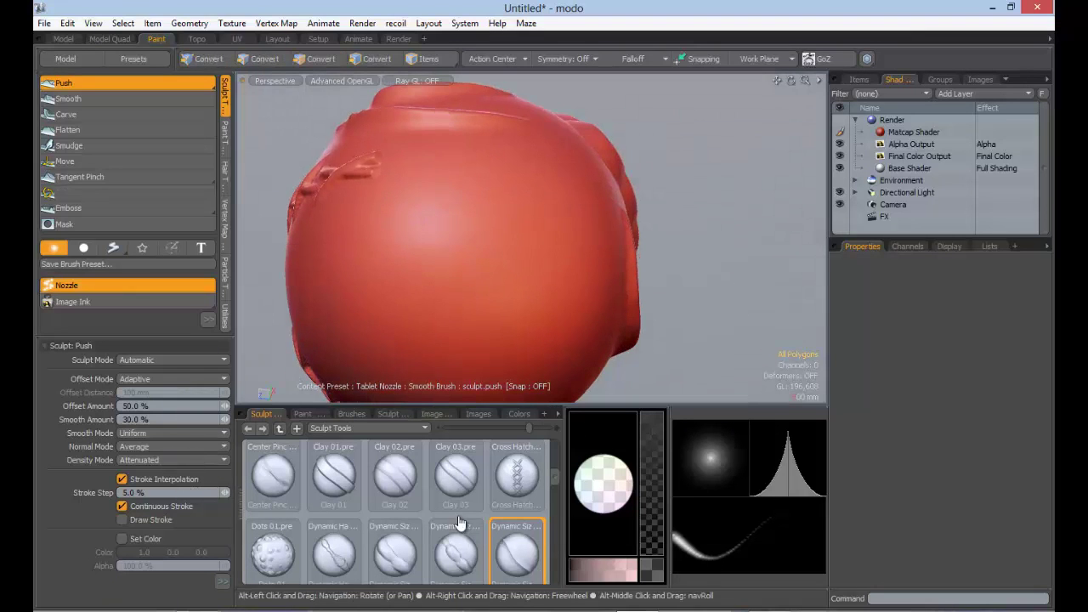
alt+drag(428, 239, 353, 255)
alt+drag(464, 243, 387, 255)
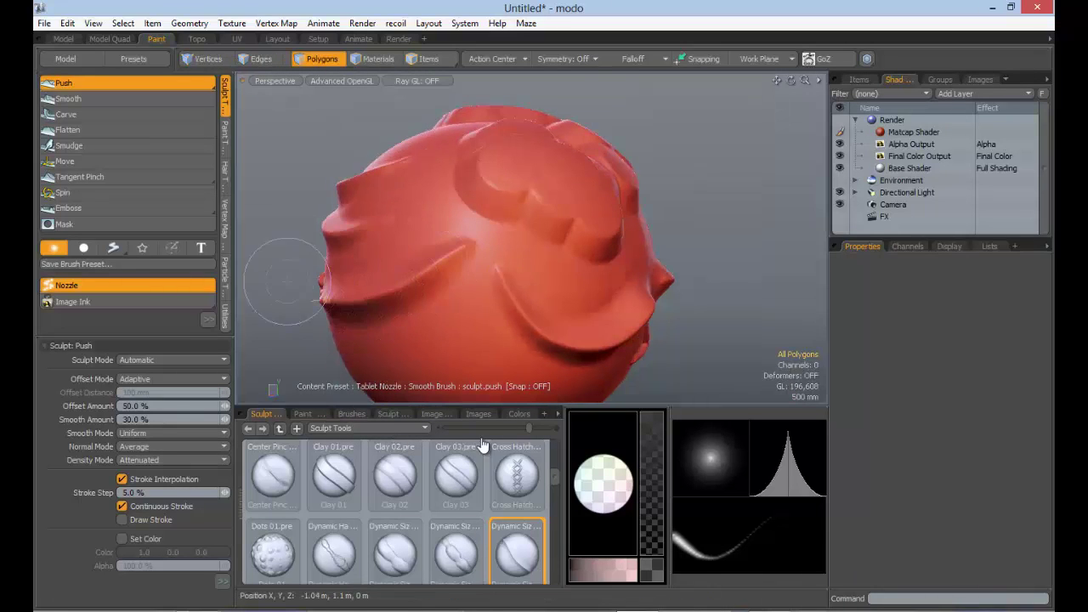
mouse_move(287, 279)
alt+mouse_down()
mouse_move(471, 302)
mouse_move(552, 332)
mouse_move(375, 260)
alt+mouse_up()
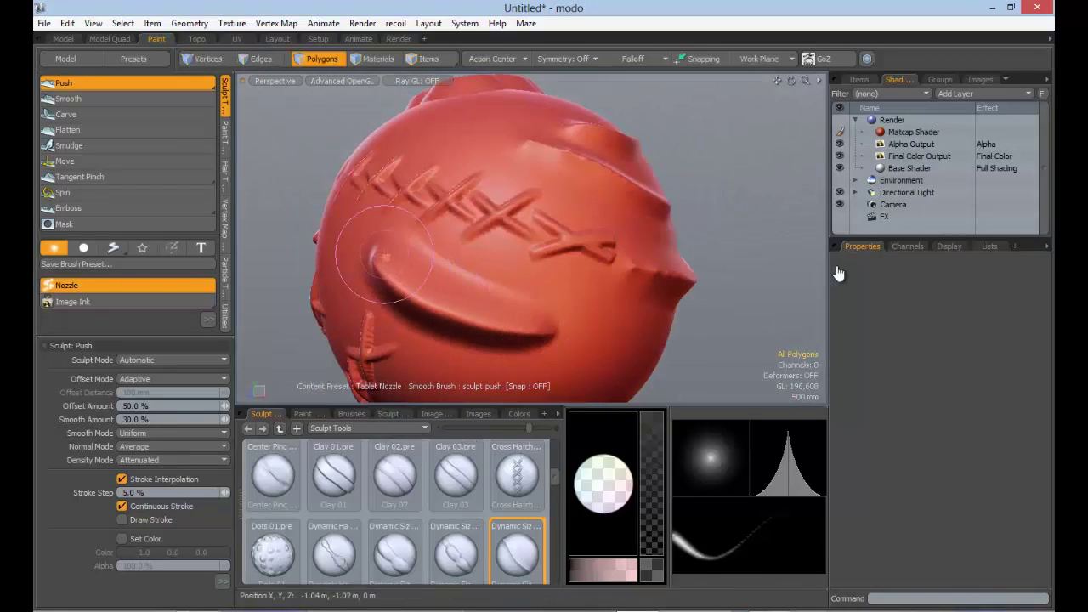
- Load the Clay 02 preset and push rounded clay ridges across the smooth side of the sphere at 10% offset
mouse_move(519, 264)
alt+mouse_down()
mouse_move(434, 234)
mouse_move(374, 229)
mouse_move(327, 250)
alt+mouse_up()
mouse_move(415, 299)
mouse_down()
mouse_move(517, 303)
mouse_move(485, 323)
mouse_move(403, 298)
mouse_up()
alt+drag(449, 336, 468, 242)
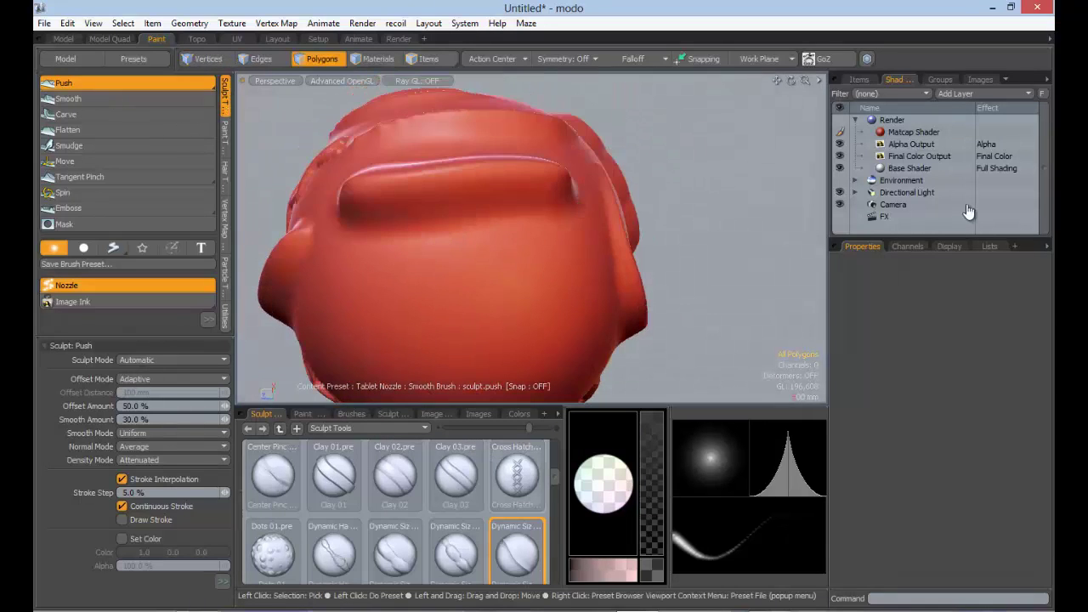
mouse_move(416, 285)
mouse_down()
mouse_move(548, 307)
mouse_move(612, 275)
mouse_move(551, 194)
mouse_up()
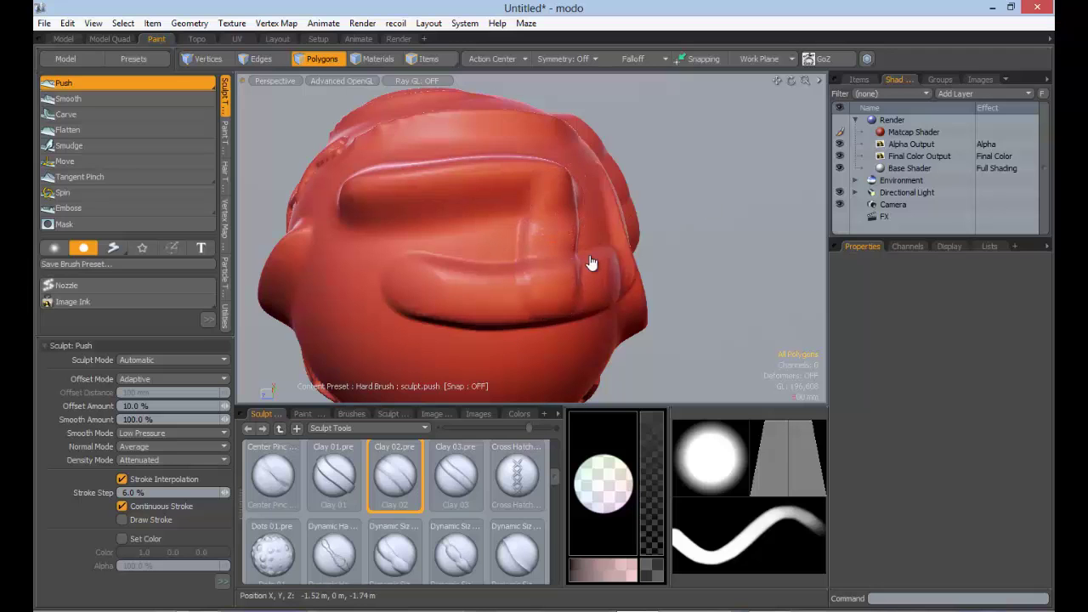
mouse_move(765, 138)
alt+mouse_down()
mouse_move(651, 226)
mouse_move(874, 193)
alt+mouse_up()
drag(432, 221, 584, 285)
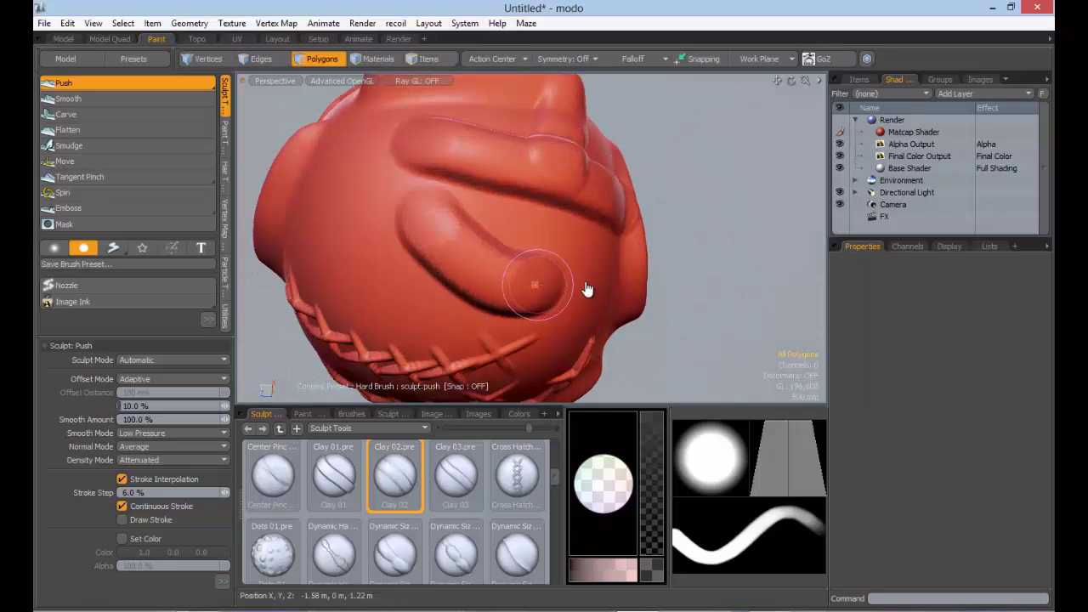
- Load the textured Flatten preset and flatten the raised ridges on the sphere's side into a rough surface at 100% offset
drag(554, 476, 554, 498)
click(334, 534)
mouse_move(286, 231)
mouse_down()
mouse_move(356, 233)
mouse_move(365, 260)
mouse_up()
mouse_move(449, 218)
alt+mouse_down()
mouse_move(423, 250)
mouse_move(529, 218)
alt+mouse_up()
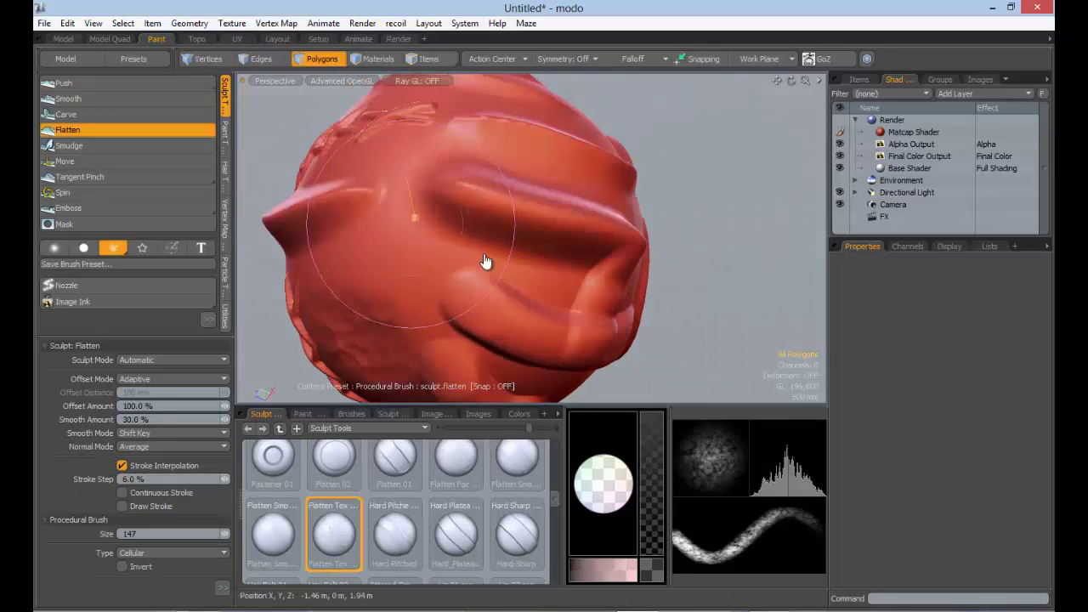
drag(485, 262, 500, 252)
mouse_move(497, 207)
alt+mouse_down()
mouse_move(495, 241)
mouse_move(518, 231)
mouse_move(488, 267)
mouse_move(457, 245)
alt+mouse_up()
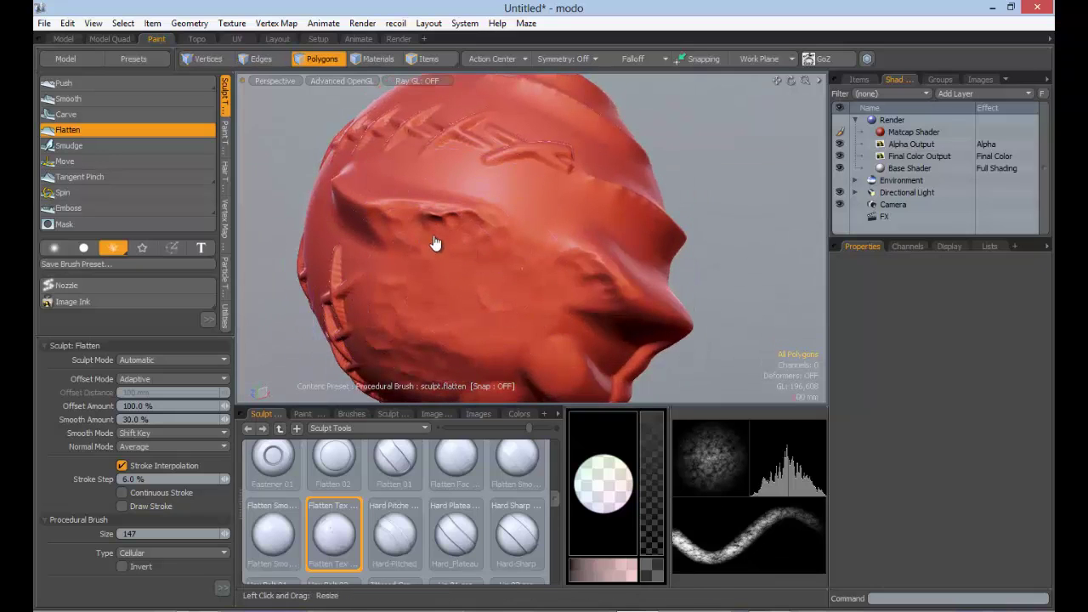
- Load the Skin 01 sculpt preset and resize its brush over the smooth area below the clouds
drag(555, 499, 555, 545)
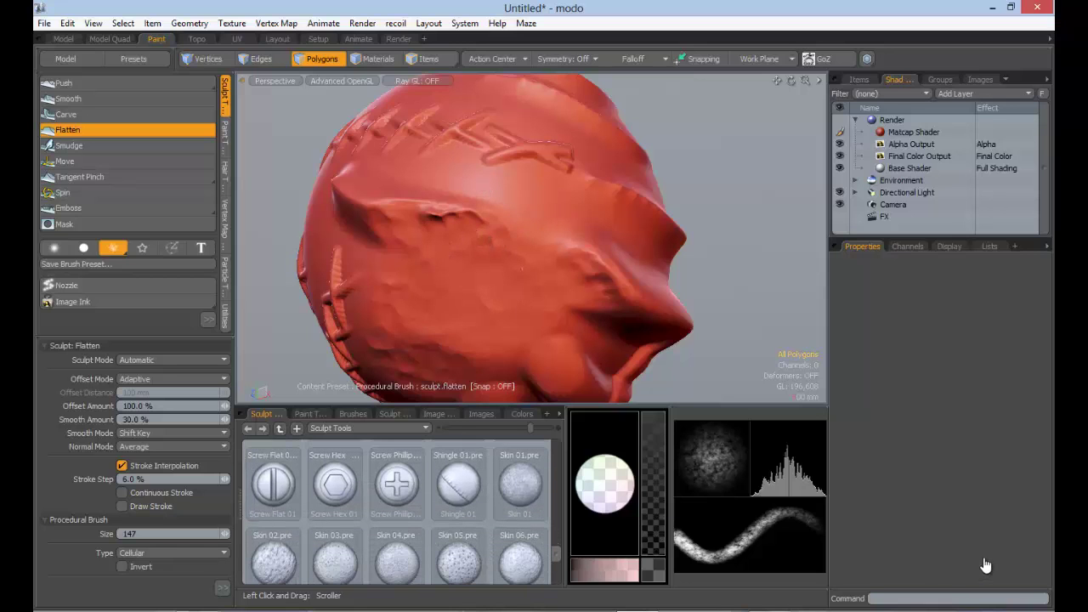
click(520, 484)
alt+drag(493, 187, 536, 349)
right_drag(565, 296, 484, 295)
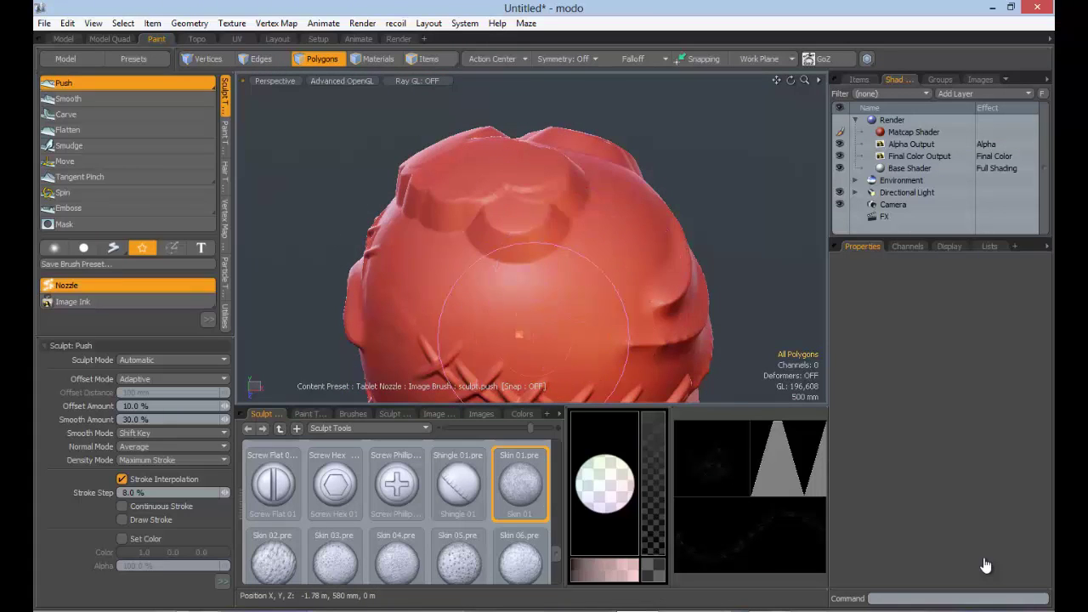
right_drag(554, 311, 567, 311)
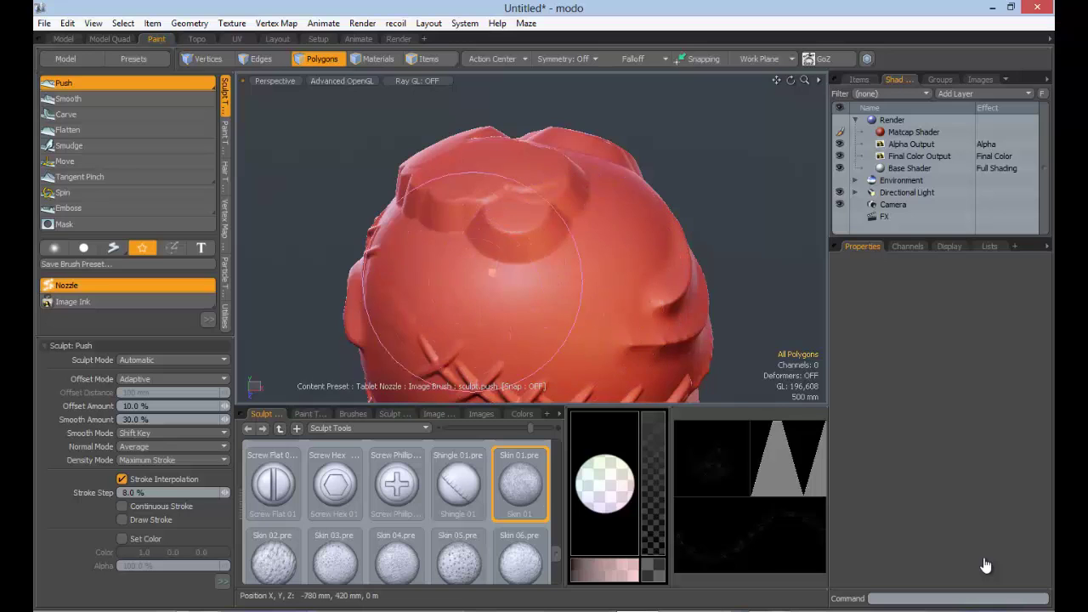
- Raise the offset amount to 123% and push bumpy skin texture across the smooth area below the clouds
drag(224, 406, 243, 406)
ctrl+alt+drag(476, 255, 587, 254)
alt+drag(510, 255, 467, 238)
drag(615, 212, 589, 264)
alt+drag(561, 306, 493, 357)
middle_drag(621, 254, 595, 250)
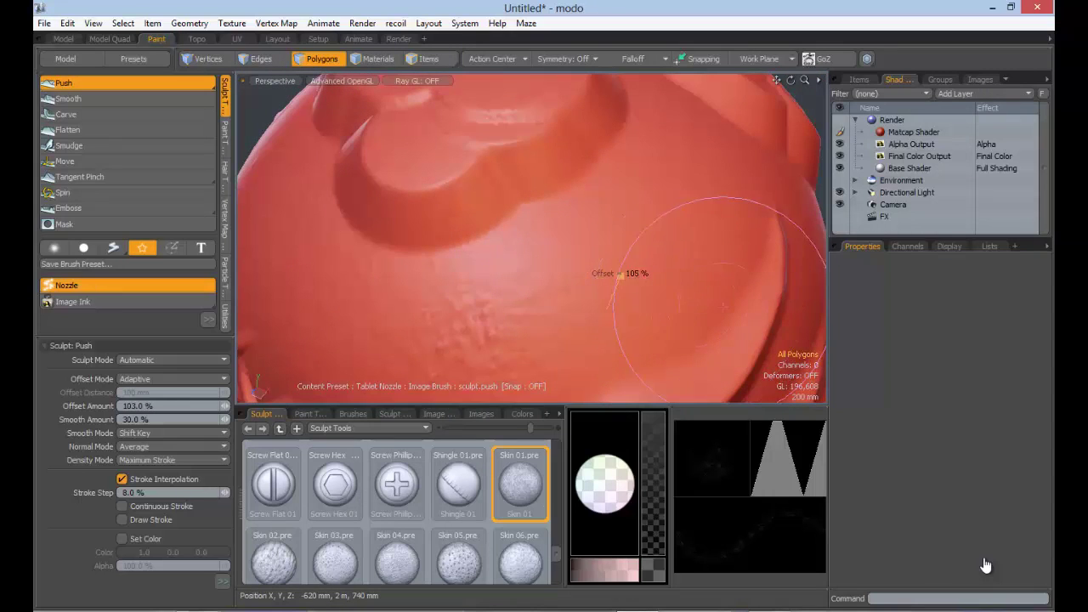
mouse_move(607, 273)
mouse_down()
mouse_move(510, 323)
mouse_move(518, 263)
mouse_up()
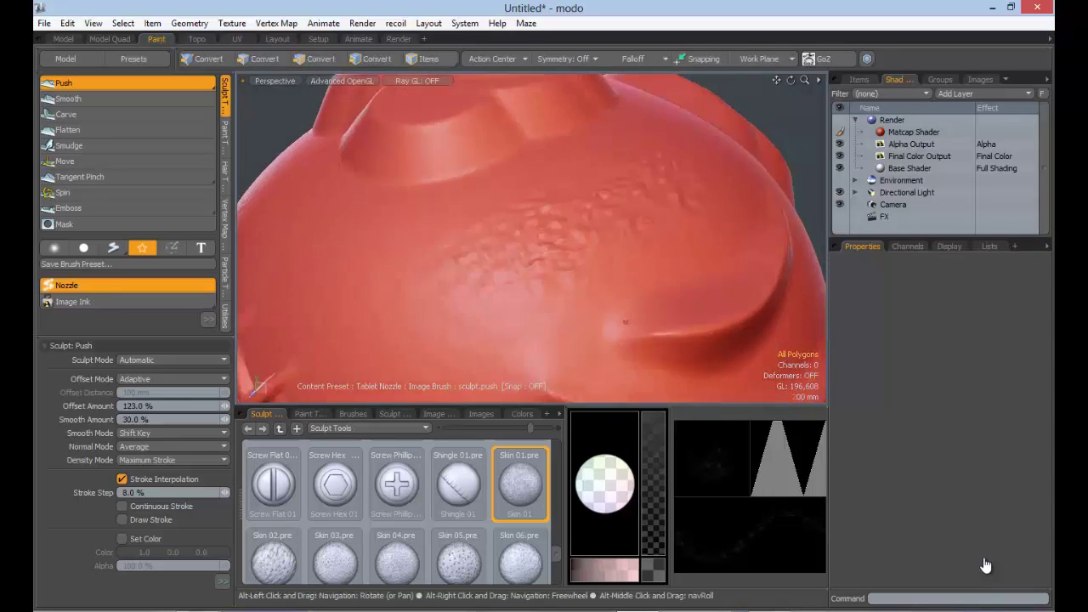
mouse_move(451, 264)
mouse_down()
mouse_move(382, 289)
mouse_move(399, 318)
mouse_up()
- Load the Phillips screw preset and emboss screw heads side by side over the skin texture, using brush sizes 256 and 192
click(396, 484)
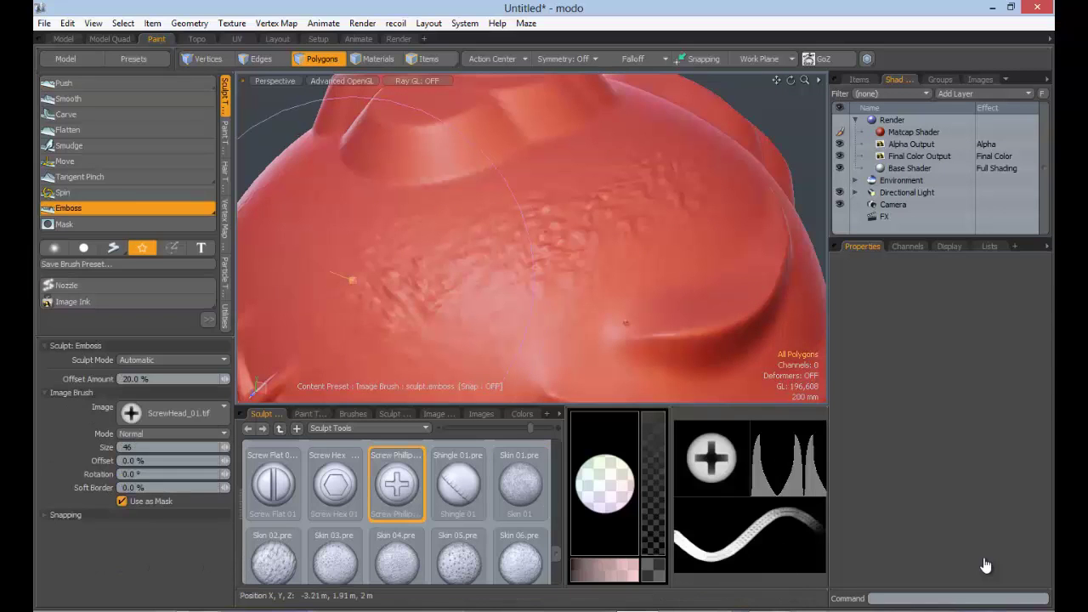
click(352, 279)
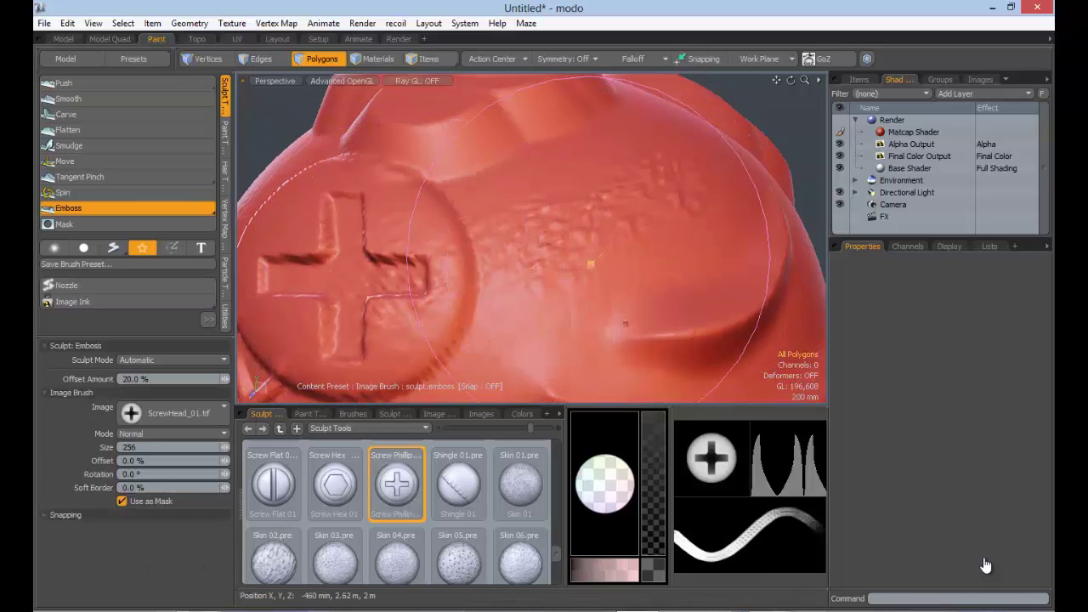
click(595, 261)
right_drag(650, 245, 608, 245)
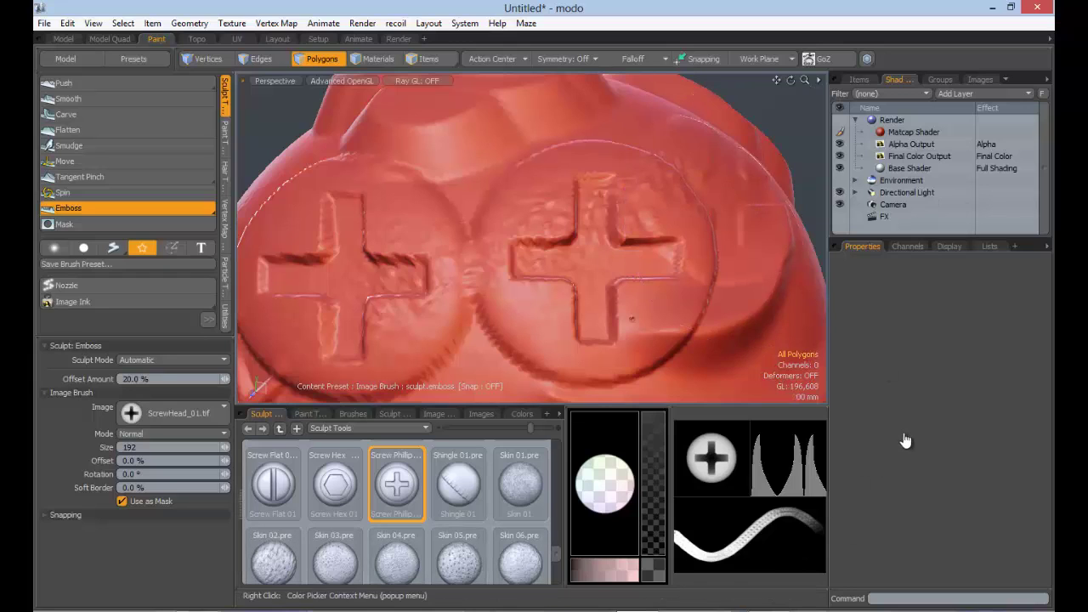
- Load the Skin 05 preset, raise its offset to 84%, and push a rough skin patch onto the end of a tapered ridge
drag(555, 553, 555, 560)
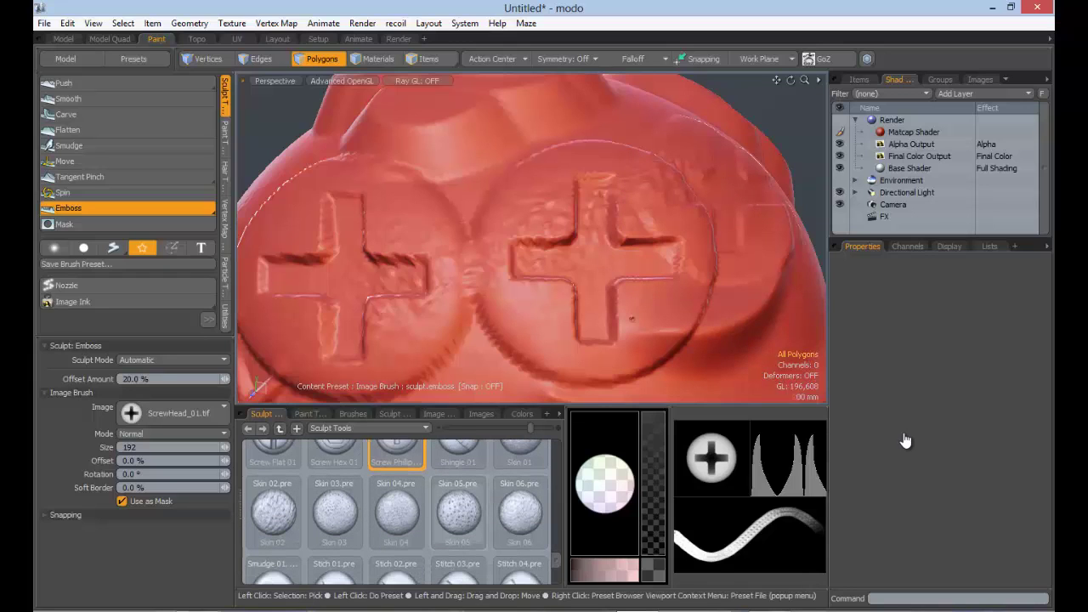
click(459, 513)
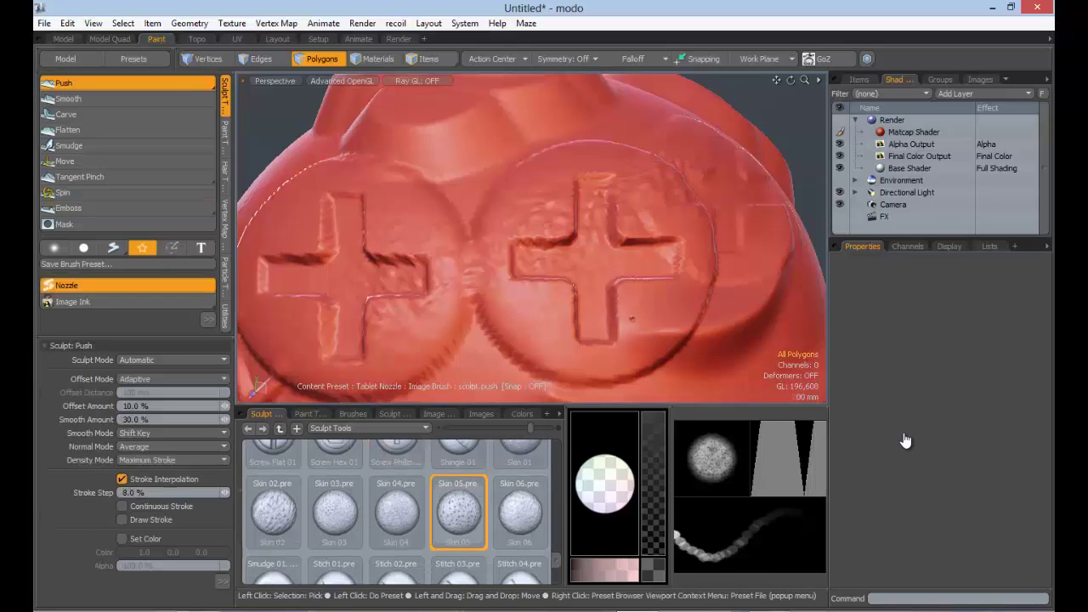
mouse_move(595, 297)
alt+mouse_down()
mouse_move(586, 192)
mouse_move(508, 102)
alt+mouse_up()
right_drag(595, 323, 577, 323)
right_drag(626, 297, 532, 299)
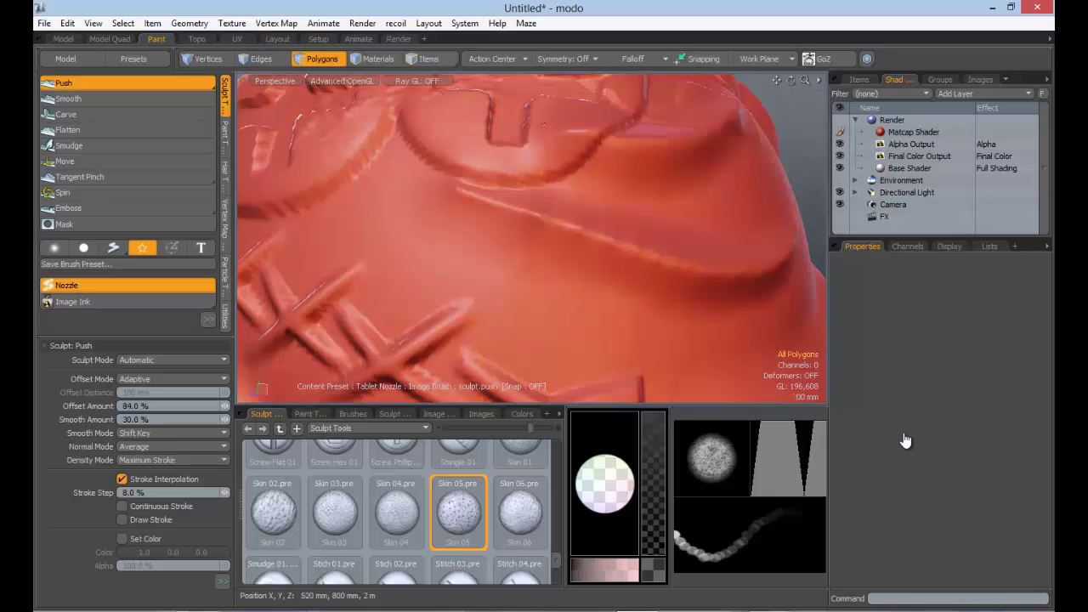
alt+drag(722, 340, 586, 289)
right_drag(671, 278, 712, 278)
drag(676, 251, 686, 260)
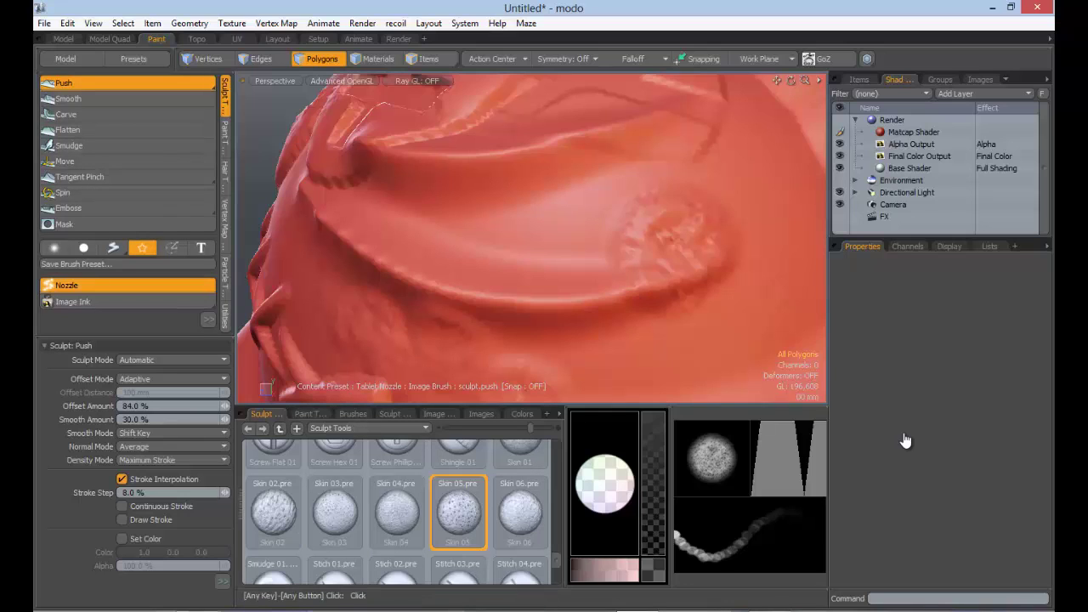
- Load the Stitch 04 preset and try stitch strokes along the tapered ridge and beside it, raising the offset amount to 175%
drag(556, 560, 556, 570)
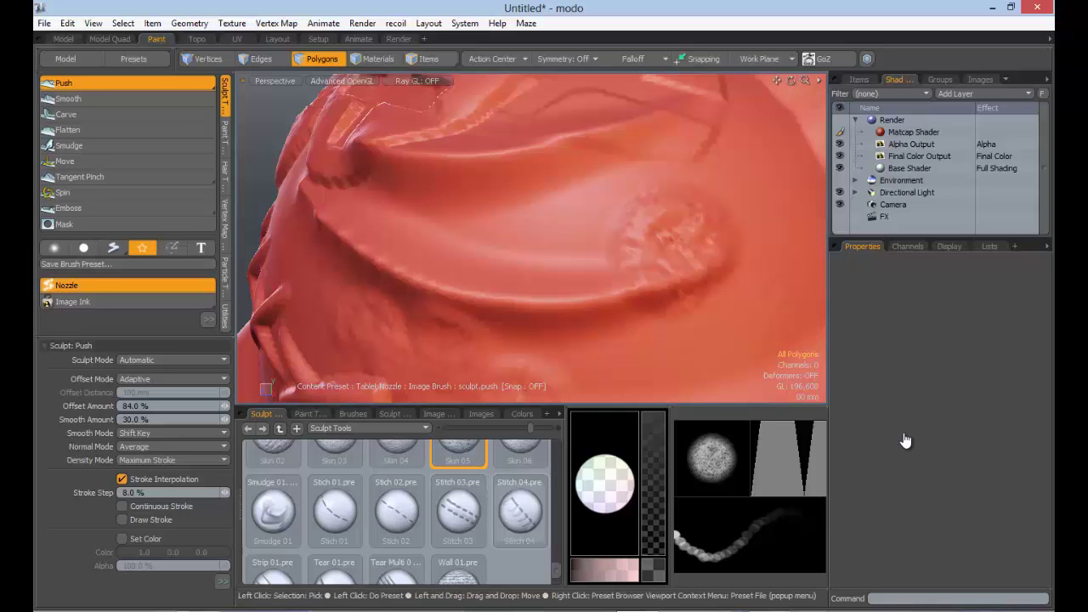
click(520, 512)
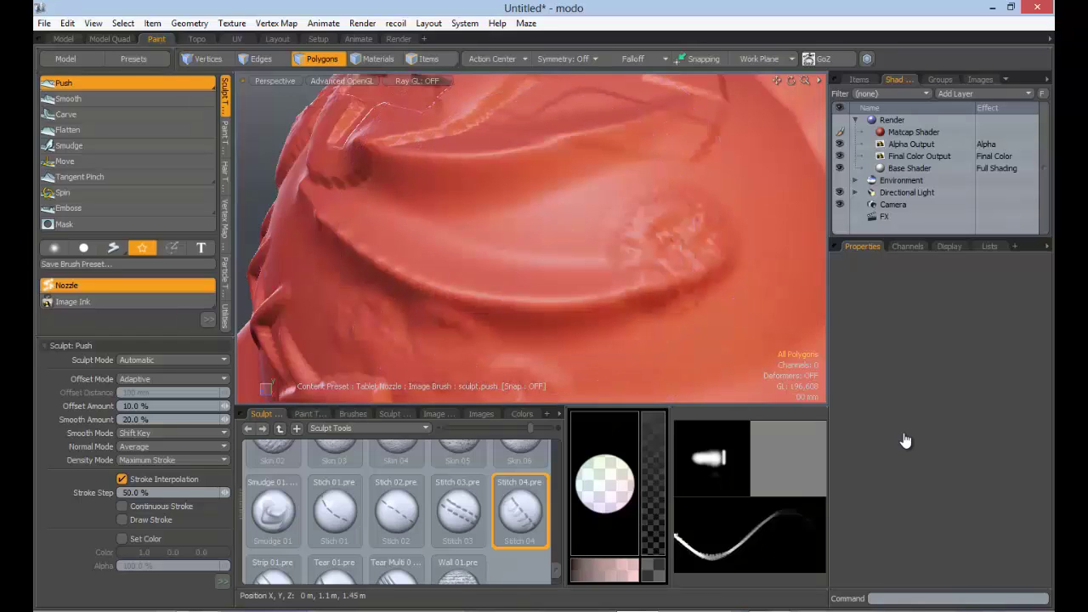
right_drag(551, 225, 583, 227)
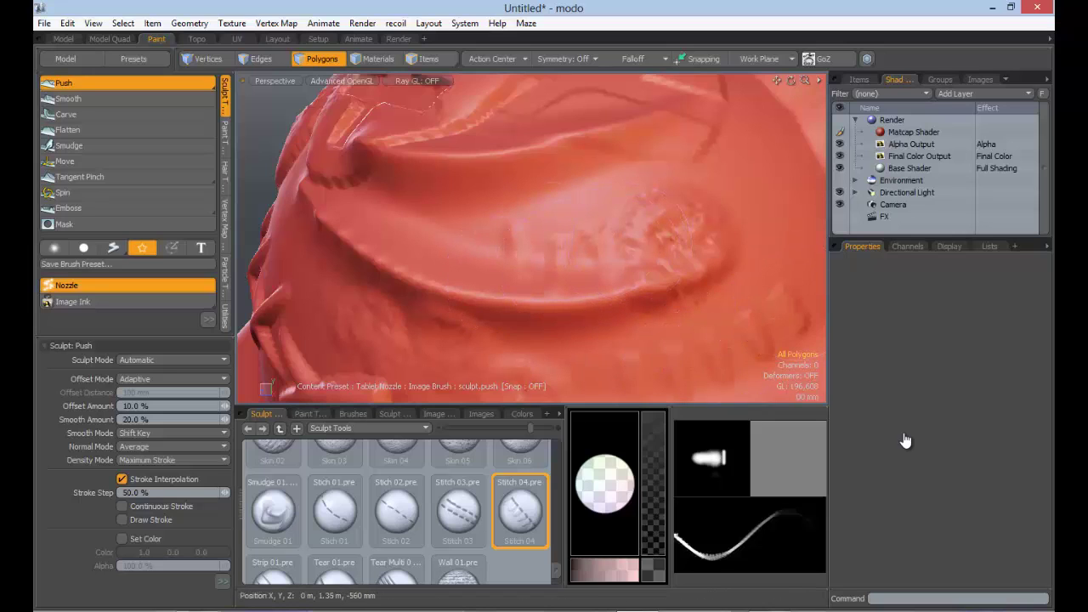
mouse_move(680, 255)
alt+mouse_down()
mouse_move(459, 263)
mouse_move(559, 257)
alt+mouse_up()
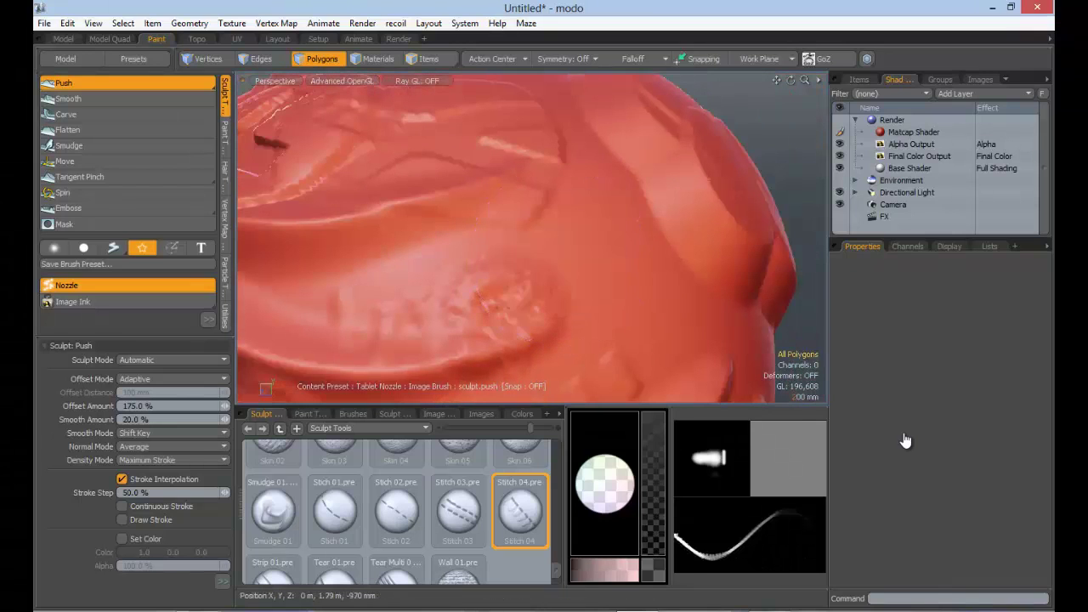
drag(621, 283, 667, 306)
mouse_move(536, 243)
mouse_down()
mouse_move(459, 245)
mouse_move(544, 229)
mouse_move(493, 287)
mouse_move(536, 294)
mouse_move(393, 294)
mouse_move(333, 246)
mouse_up()
alt+drag(408, 280, 476, 183)
- Undo the stitch strokes made on the sphere
key(ctrl+z)
key(ctrl+z)
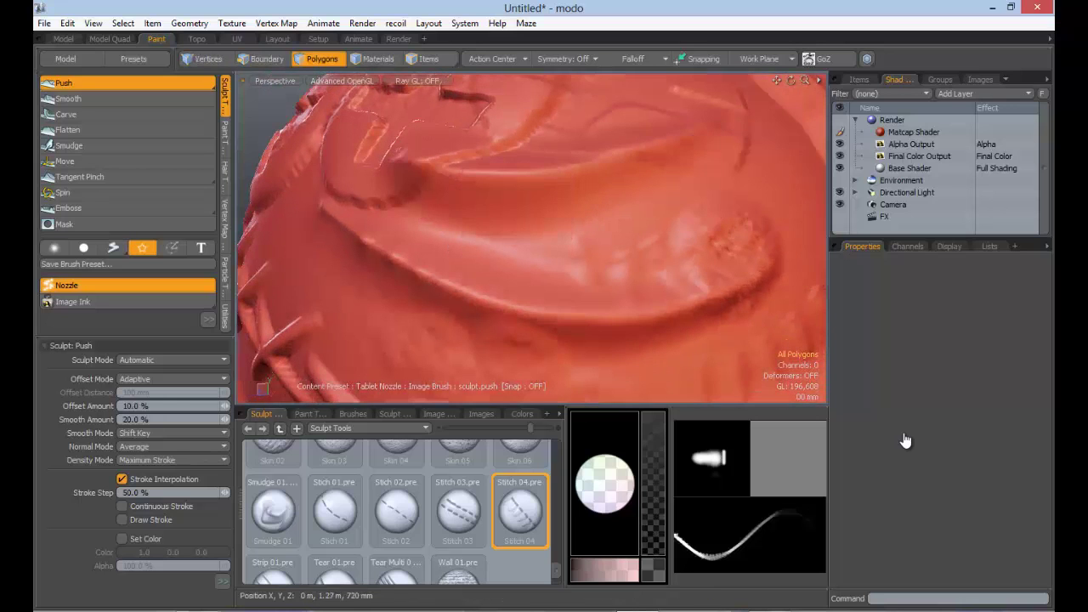
key(ctrl+z)
- Load the Multi-Tear preset and push several sets of parallel tears across the ridges and around the sphere at 10% offset
drag(555, 570, 556, 579)
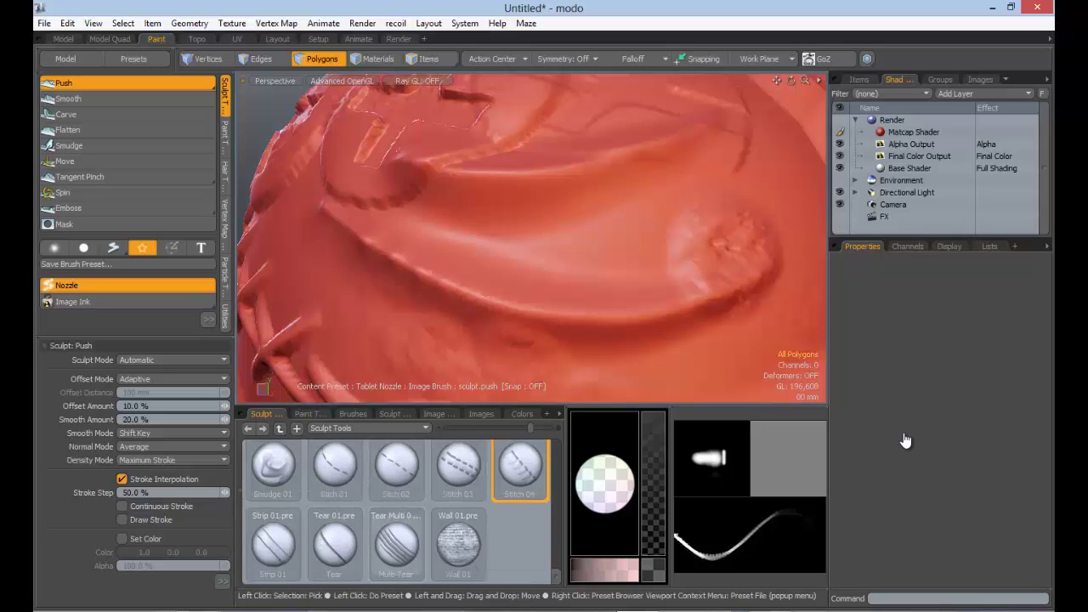
click(396, 544)
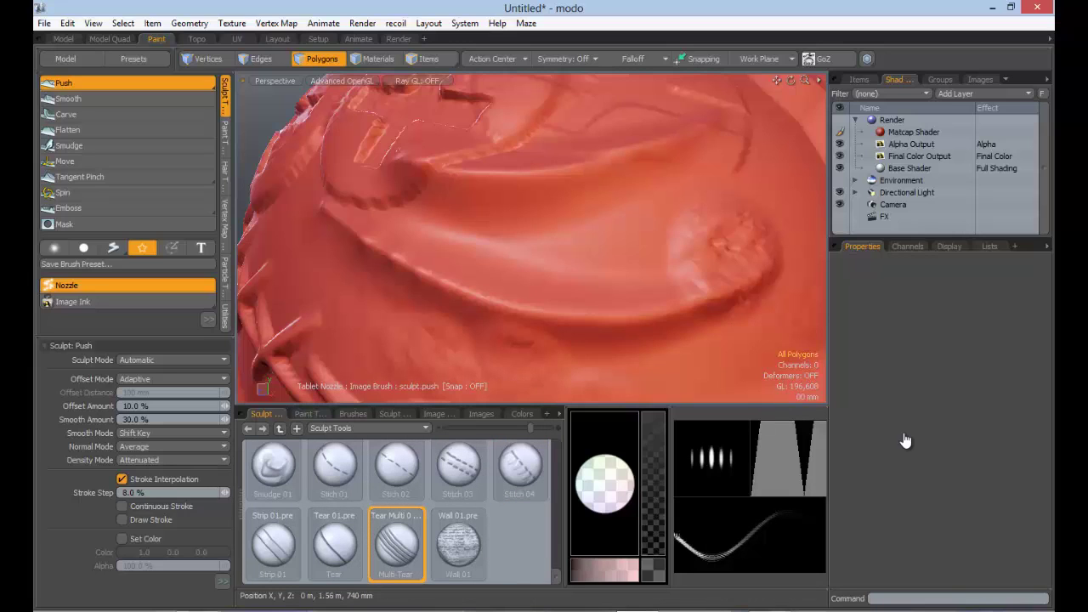
right_drag(628, 249, 641, 249)
mouse_move(608, 178)
mouse_down()
mouse_move(586, 299)
mouse_move(634, 362)
mouse_up()
alt+drag(595, 247, 391, 191)
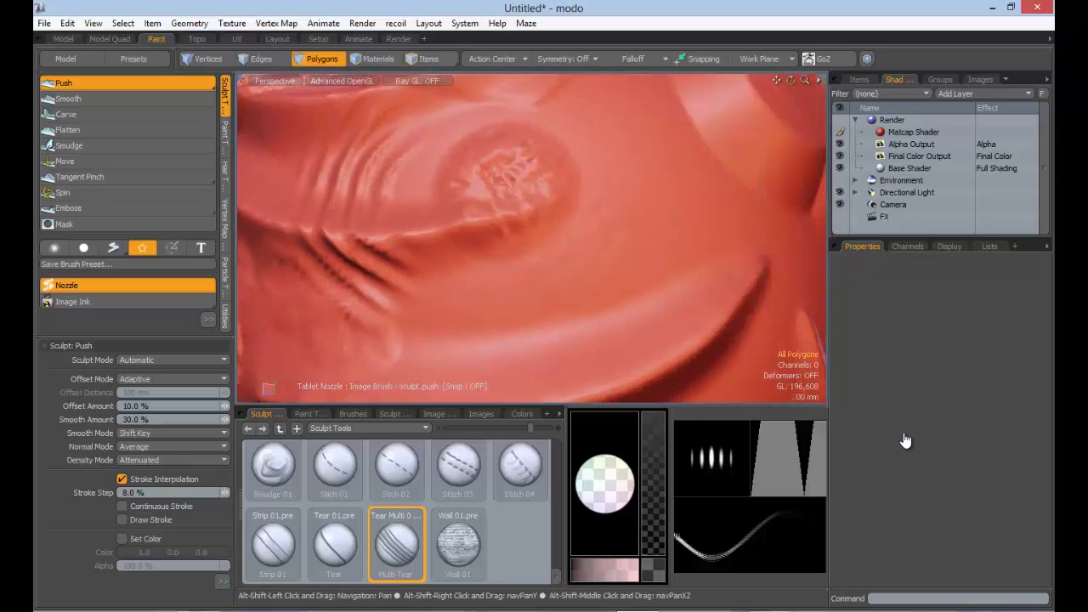
drag(639, 161, 586, 357)
ctrl+alt+drag(612, 246, 476, 247)
mouse_move(646, 247)
alt+mouse_down()
mouse_move(442, 229)
mouse_move(339, 200)
mouse_move(315, 209)
alt+mouse_up()
drag(614, 202, 531, 350)
mouse_move(595, 238)
alt+mouse_down()
mouse_move(535, 263)
mouse_move(501, 306)
mouse_move(510, 276)
mouse_move(484, 264)
mouse_move(400, 272)
mouse_move(442, 255)
mouse_move(561, 264)
mouse_move(595, 297)
mouse_move(476, 264)
mouse_move(580, 238)
alt+mouse_up()
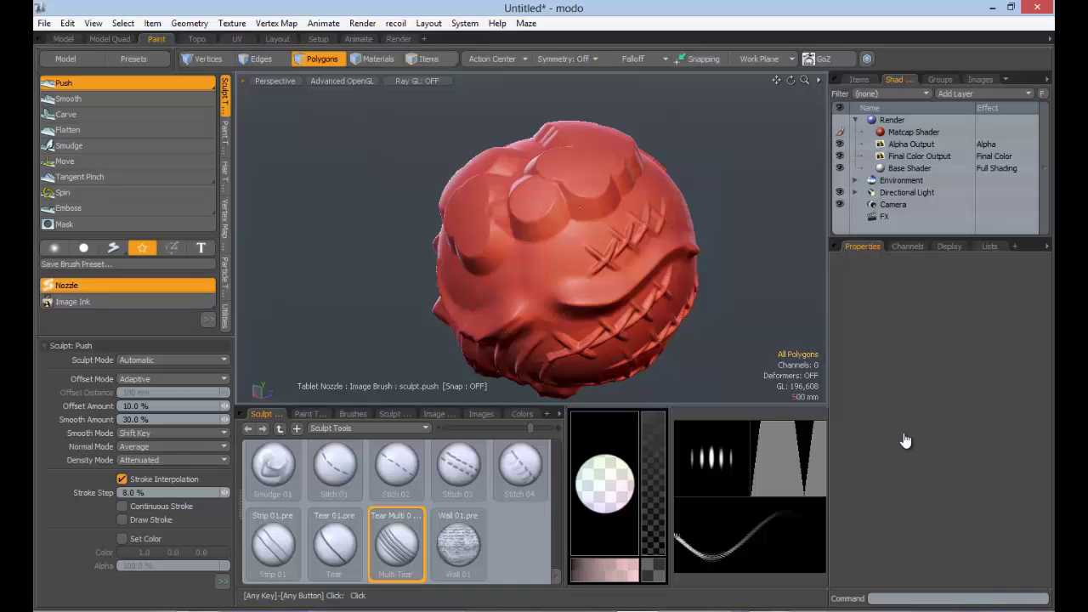
- Check the sculpt mode choices, drop the sculpt tool, and delete the sculpted sphere
click(142, 361)
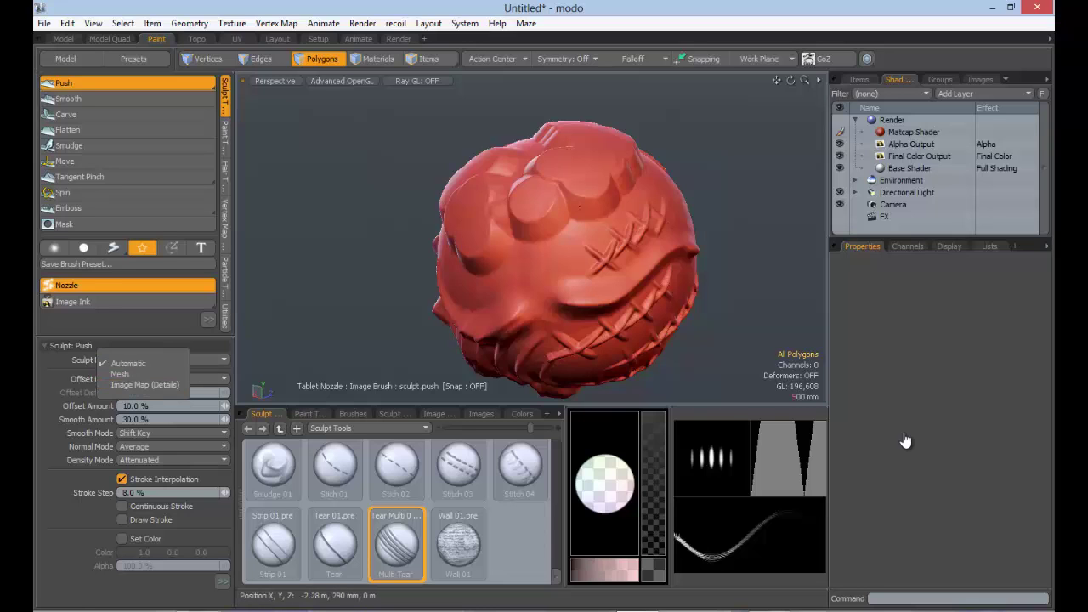
key(space)
alt+drag(554, 241, 543, 258)
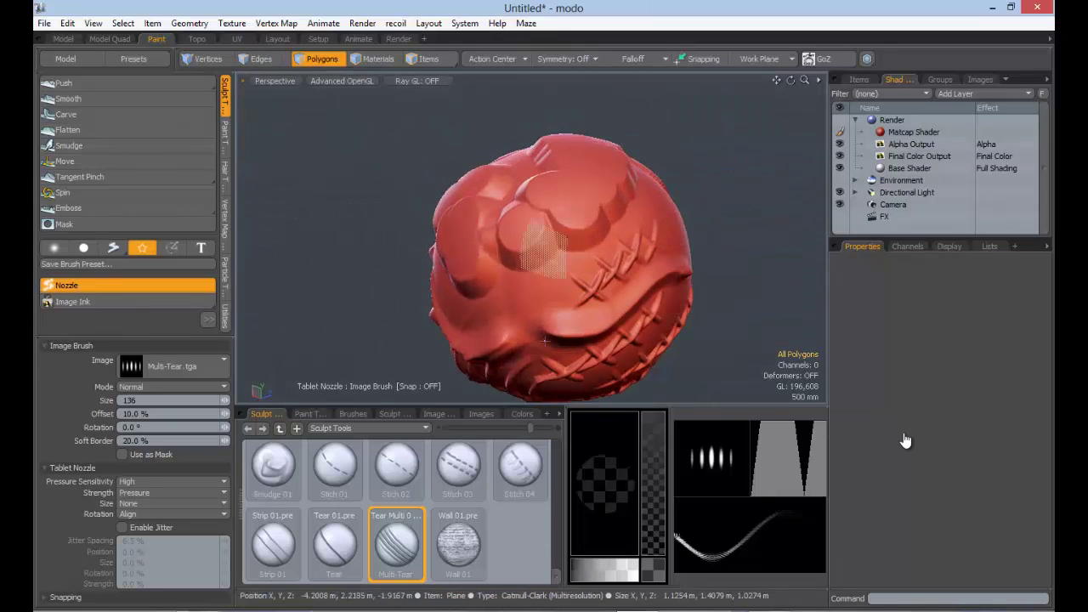
key(Delete)
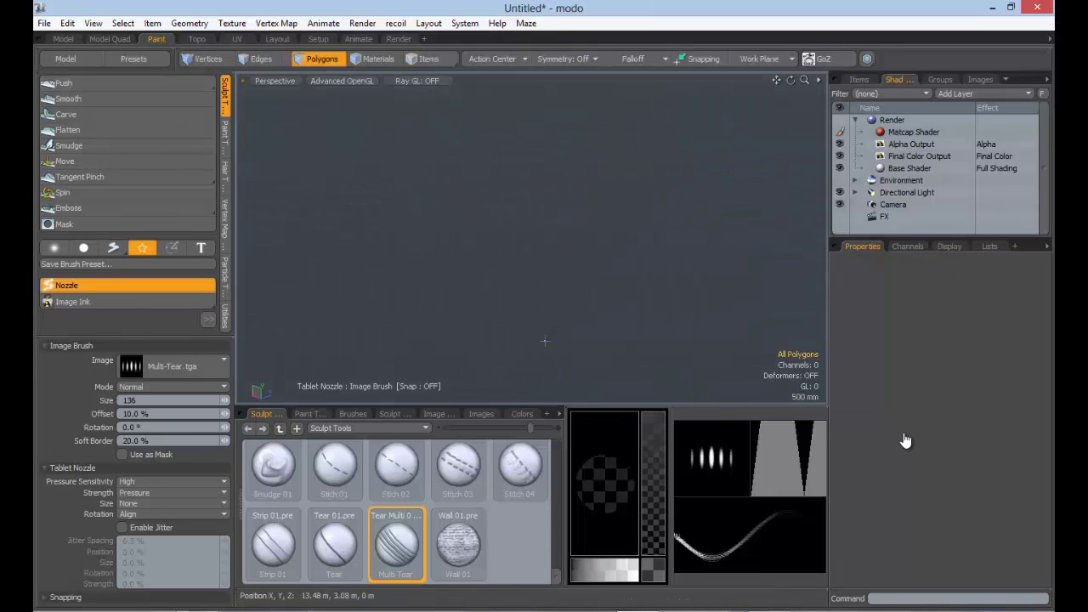
- Create a new Quadball sphere with a radius of about 4.82 m at subdivision level 3, and close the modeling tools
click(68, 59)
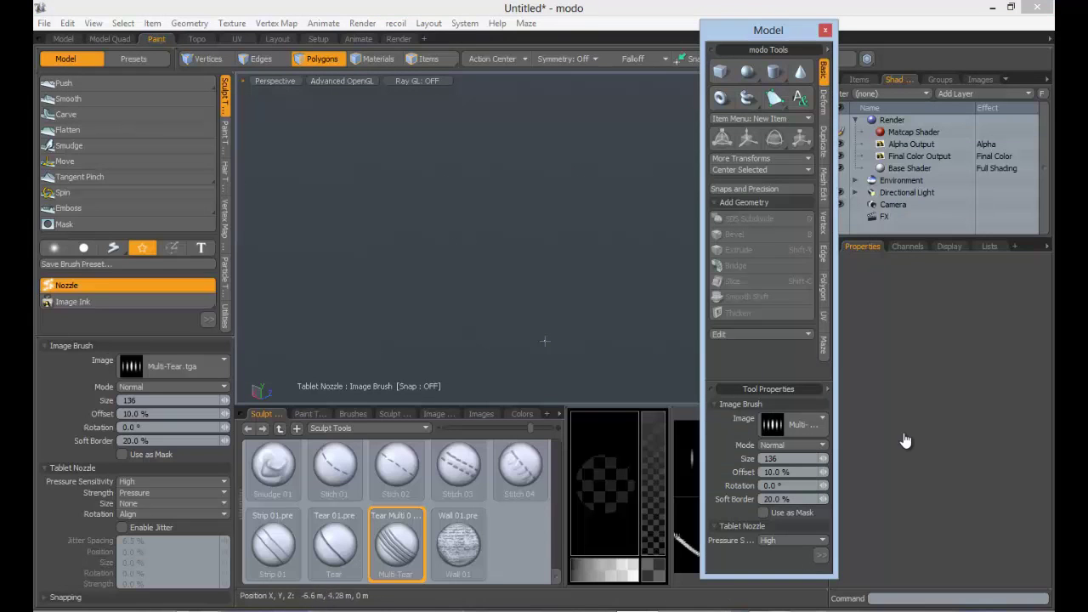
click(747, 71)
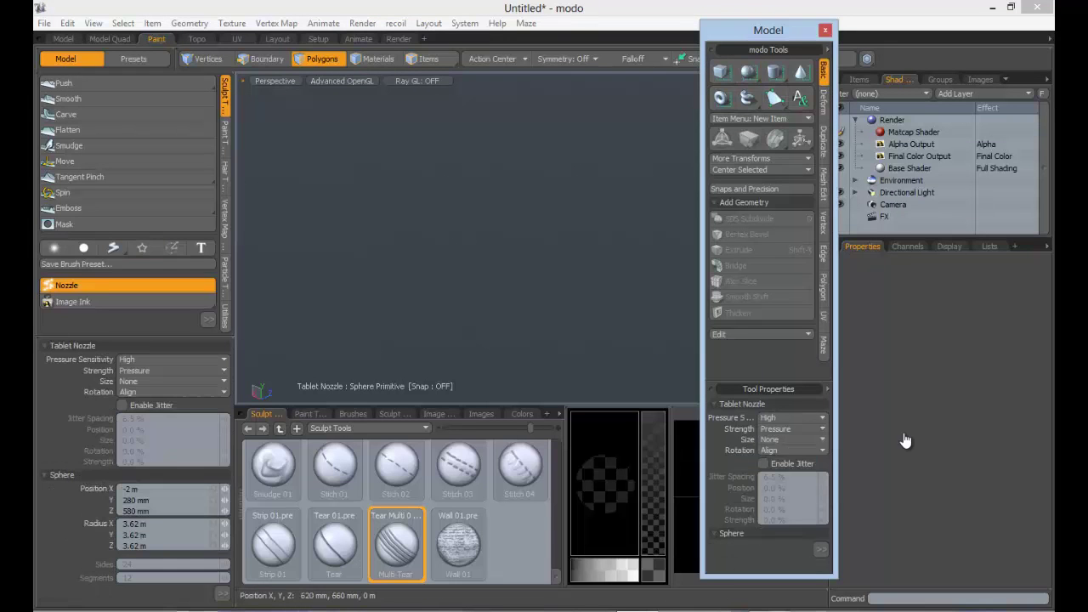
ctrl+drag(483, 243, 646, 243)
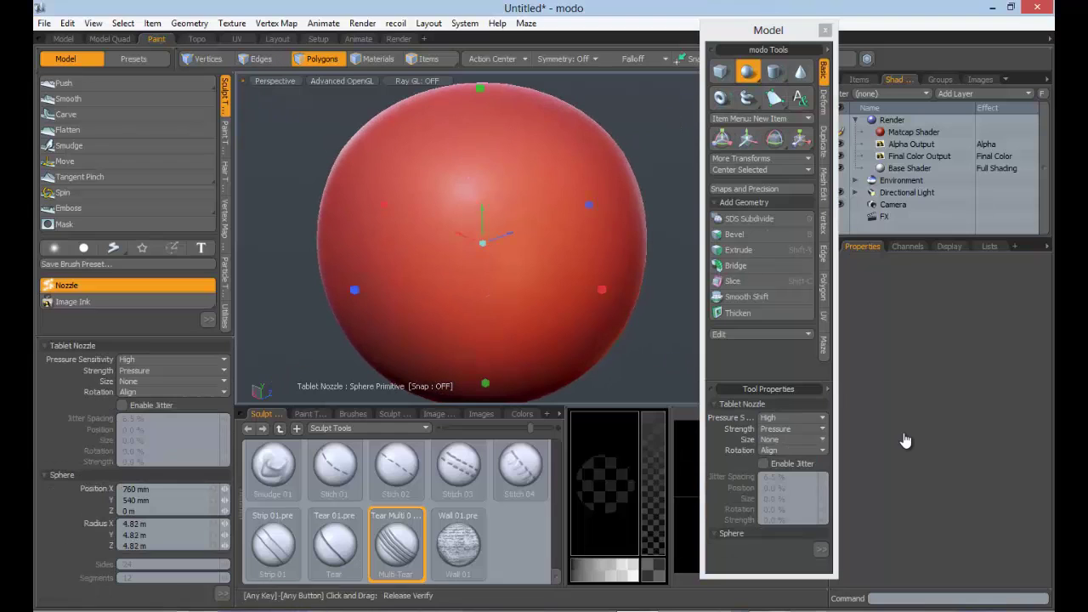
click(820, 549)
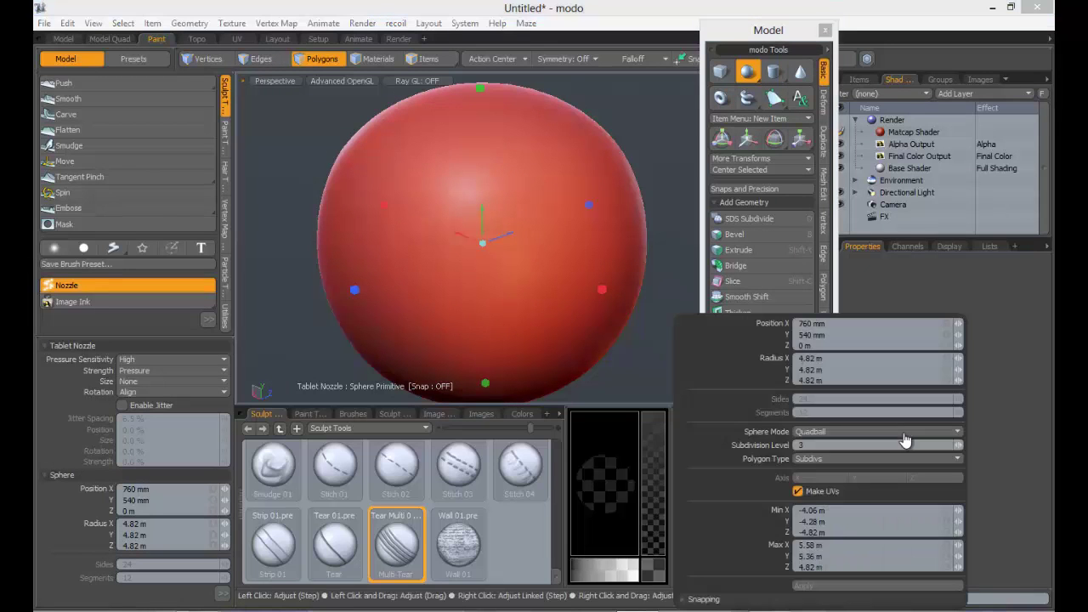
key(space)
key(space)
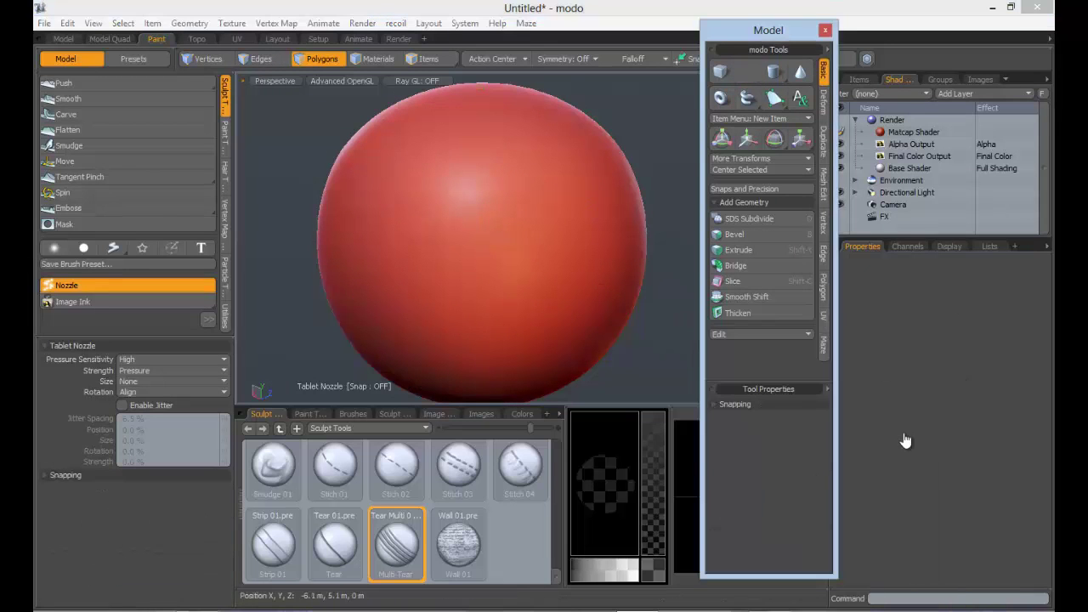
click(824, 31)
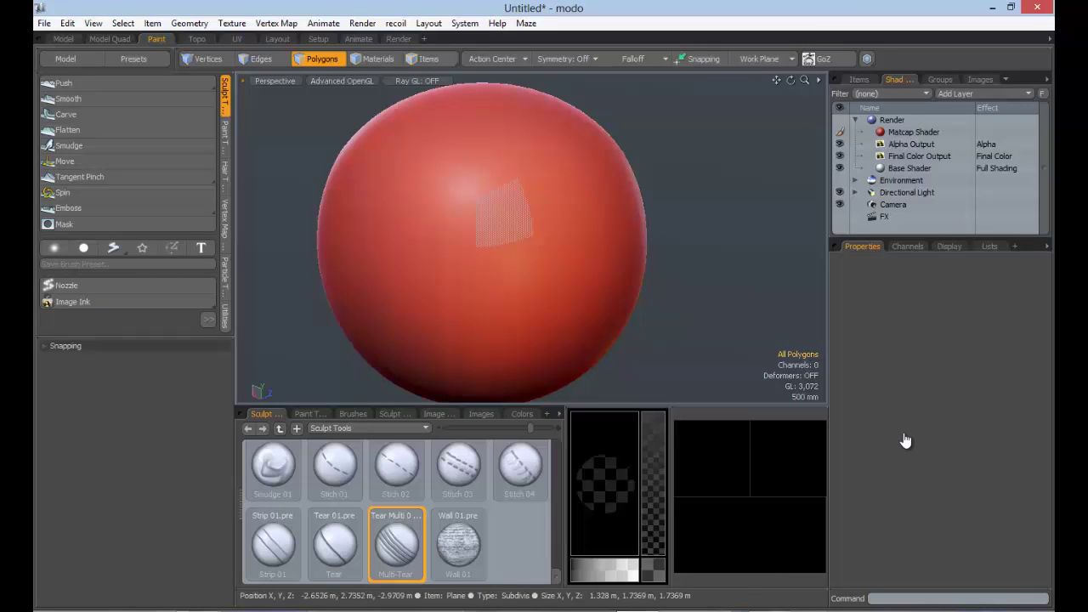
- Convert the new Quadball sphere to a Catmull-Clark multiresolution subdivision surface and view it from above
key(Tab)
key(shift+Tab)
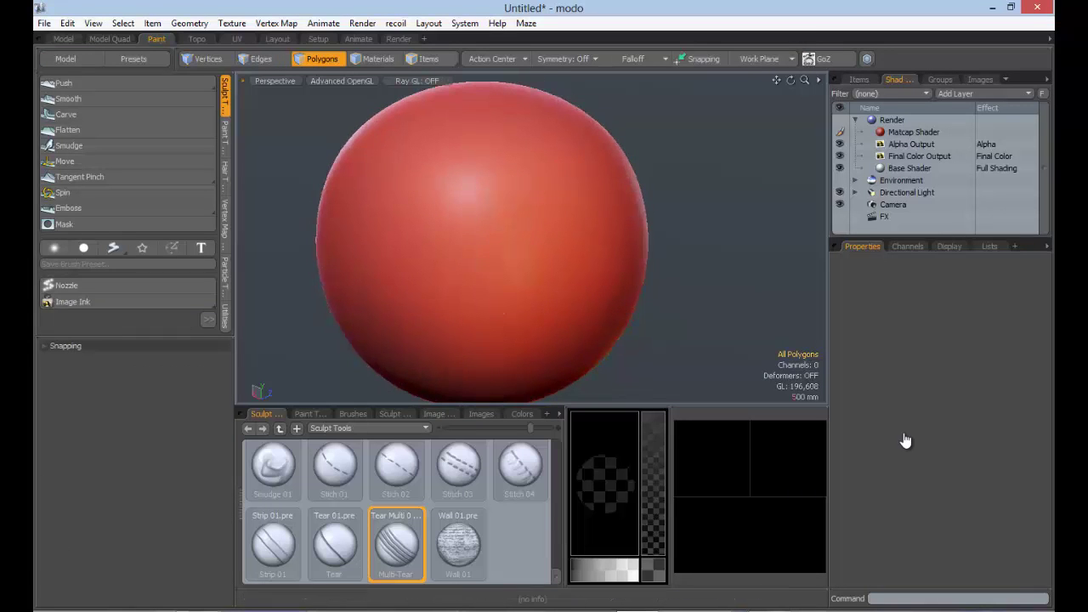
click(208, 319)
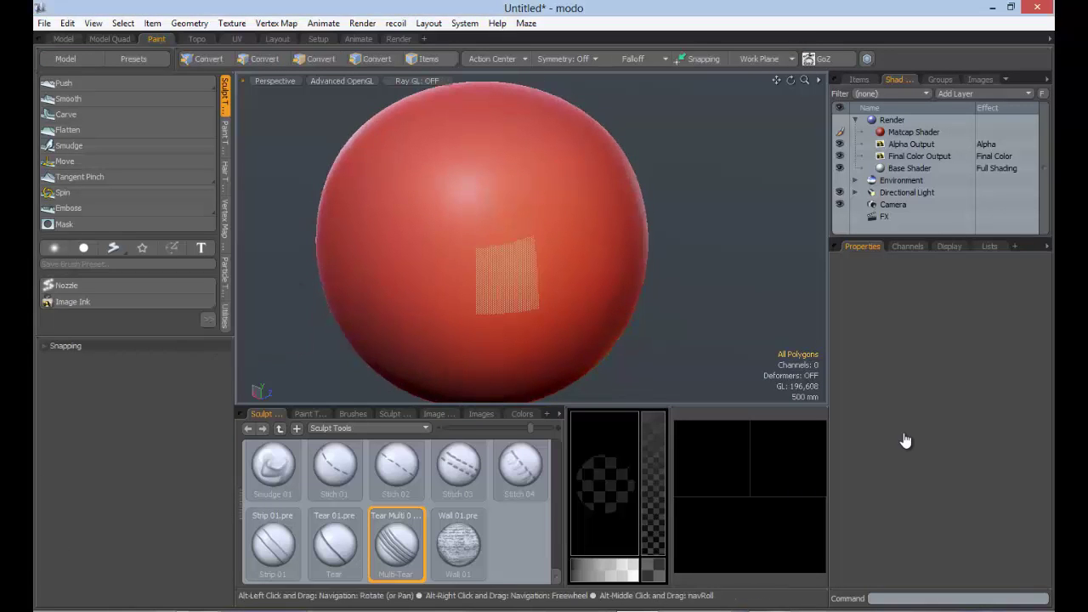
mouse_move(504, 260)
alt+mouse_down()
mouse_move(476, 284)
mouse_move(509, 315)
alt+mouse_up()
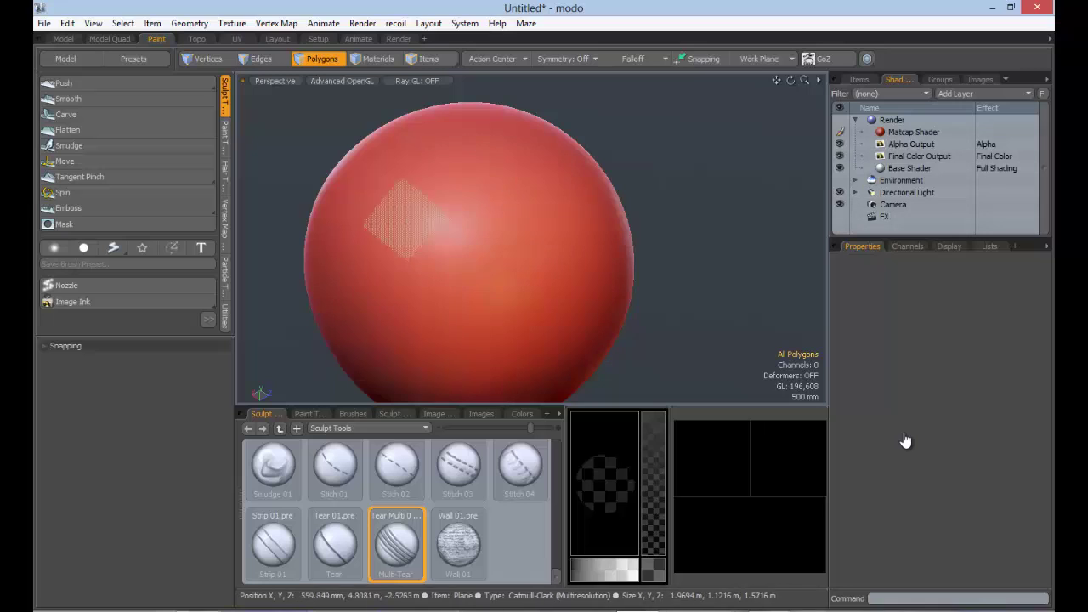
- Add a displacement texture saved as displace.exr in OpenEXR Float 32-bit format, with a 2048 x 2048 RGB floating-point image
click(225, 317)
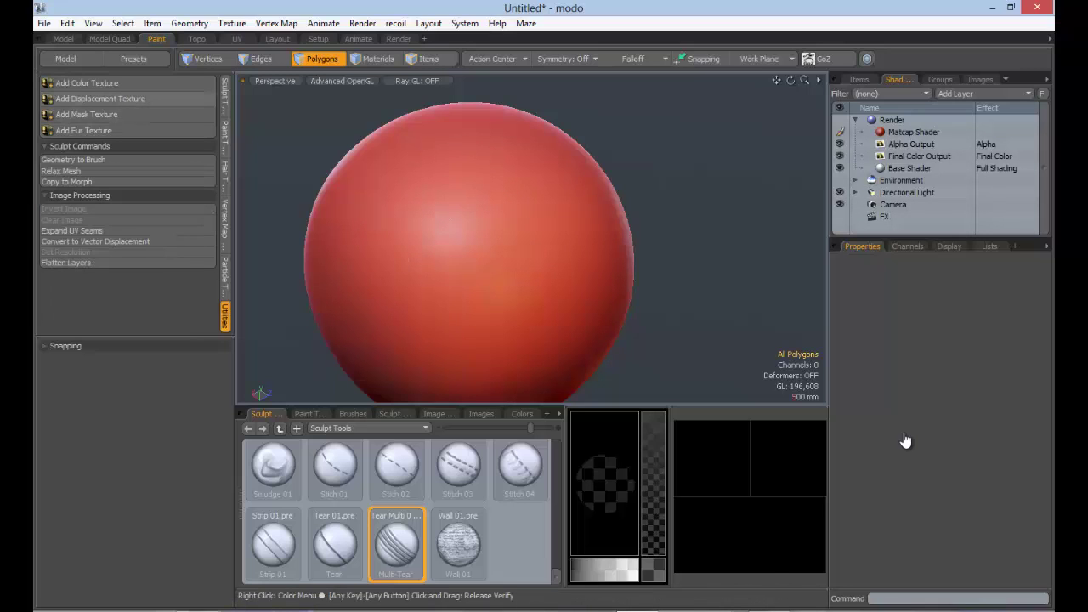
click(100, 98)
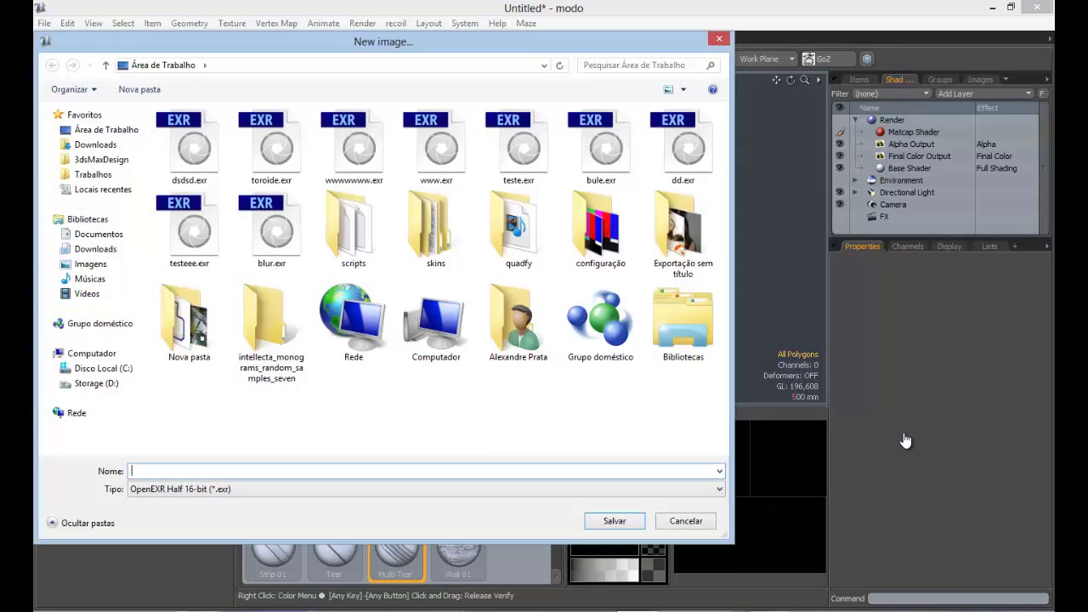
text(deis)
text(displace)
click(425, 489)
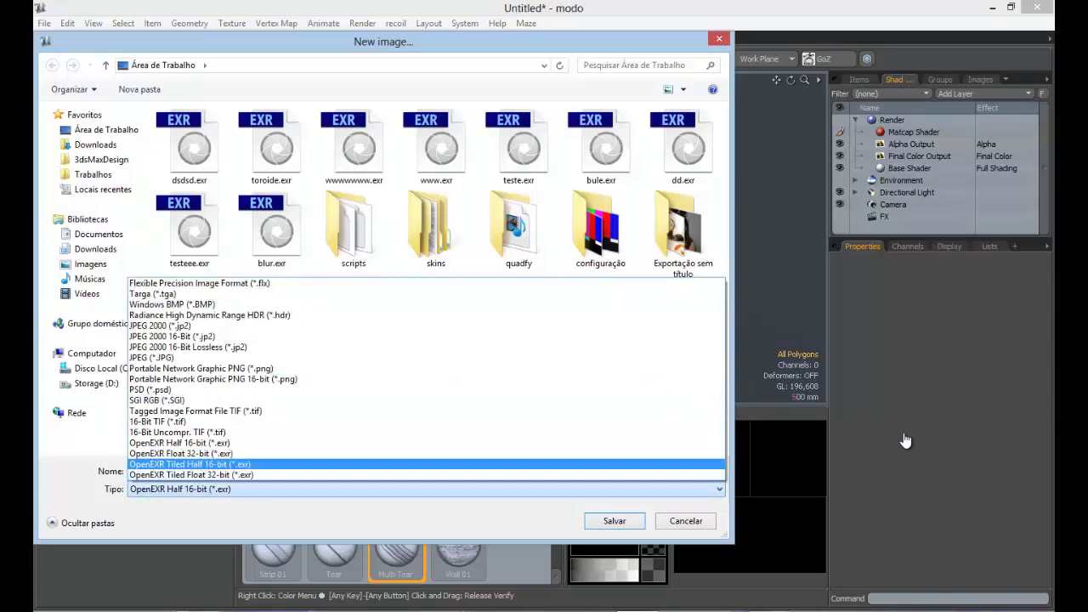
key(Down)
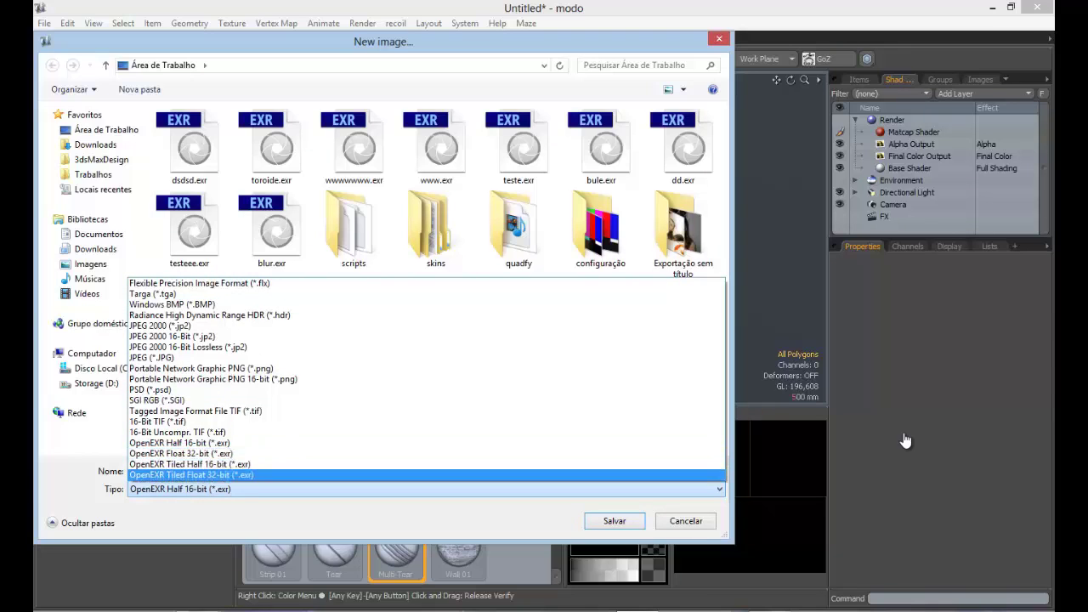
key(Up)
key(Up)
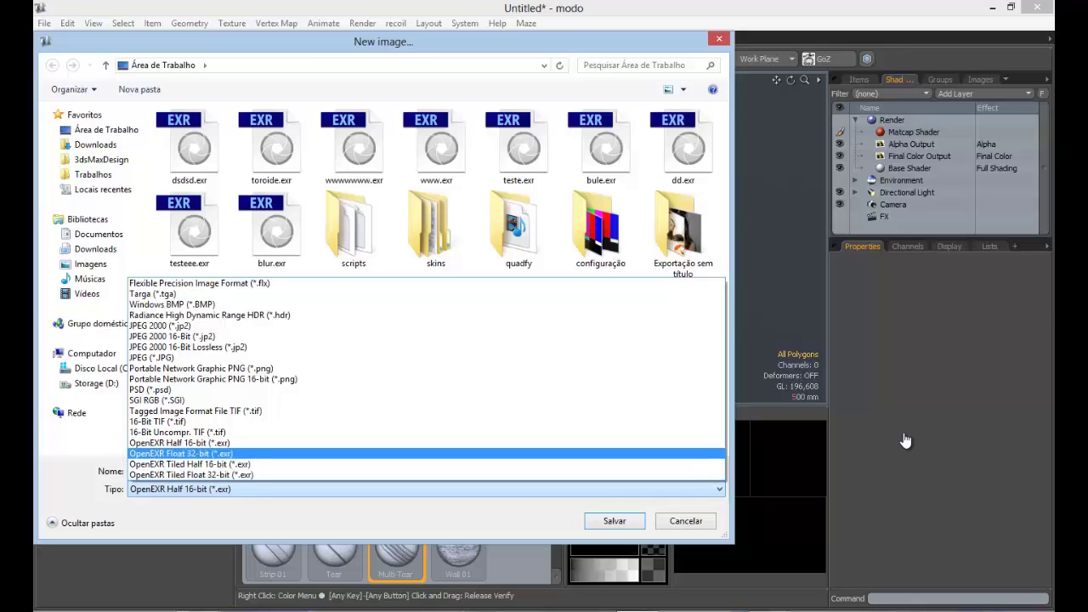
key(Return)
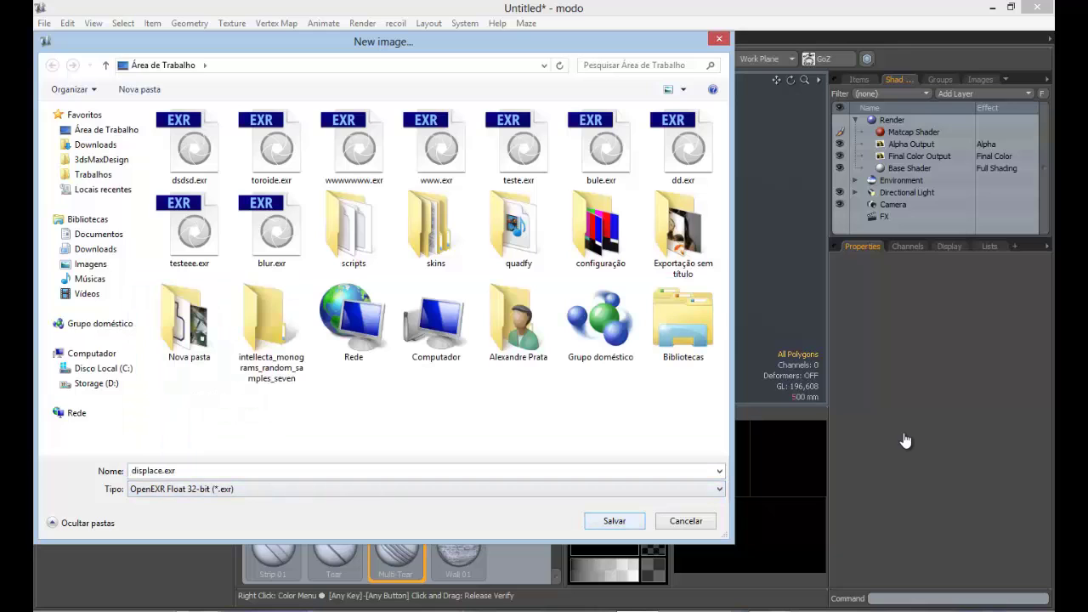
key(Return)
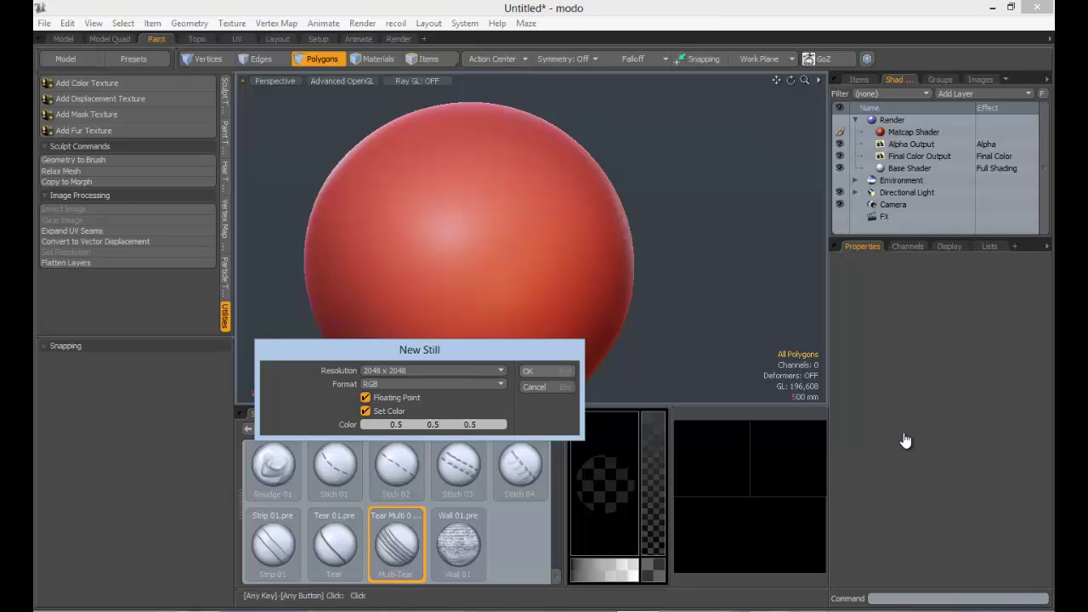
key(Return)
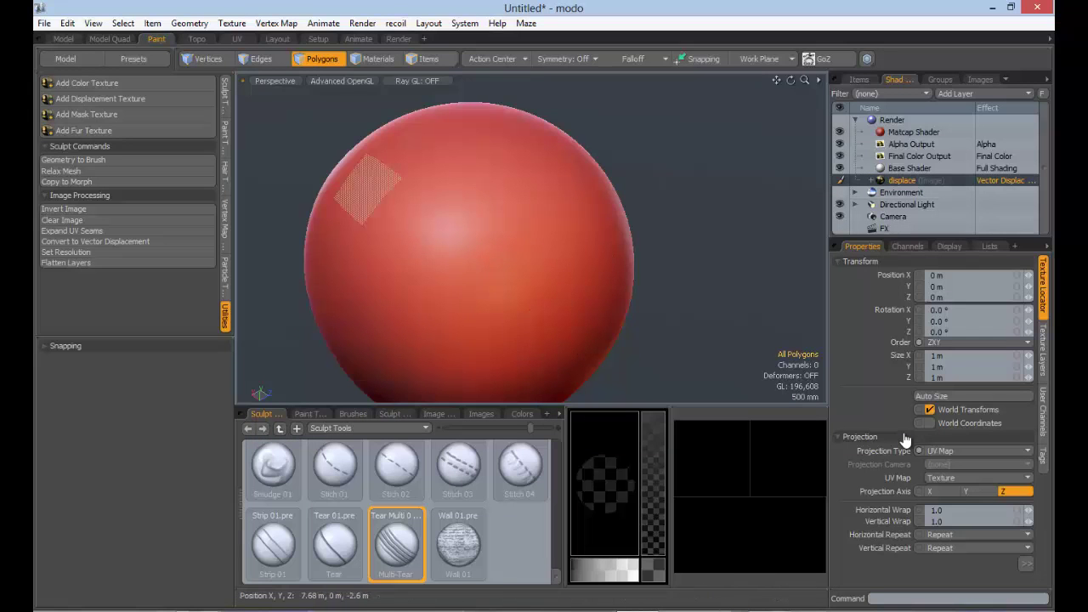
- Activate the Push sculpt tool and preview the displace image close up
click(225, 96)
click(127, 83)
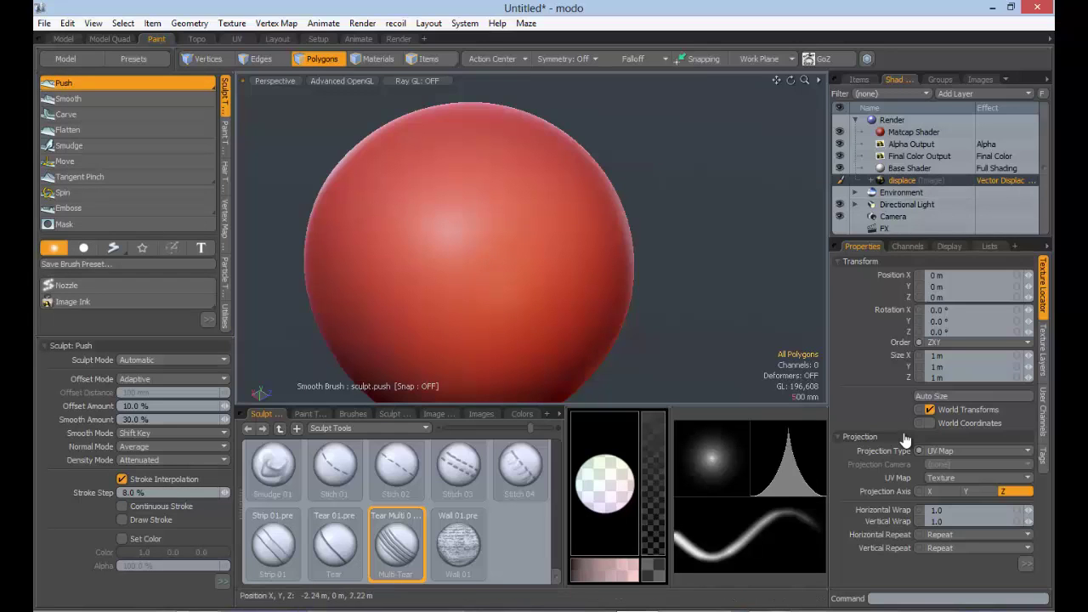
double_click(902, 180)
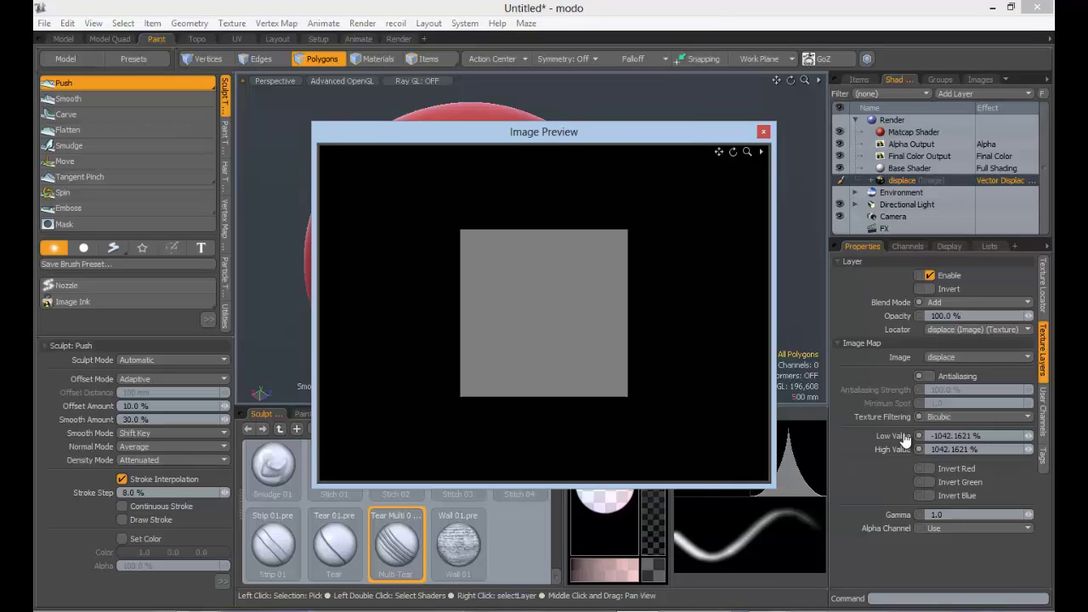
click(763, 132)
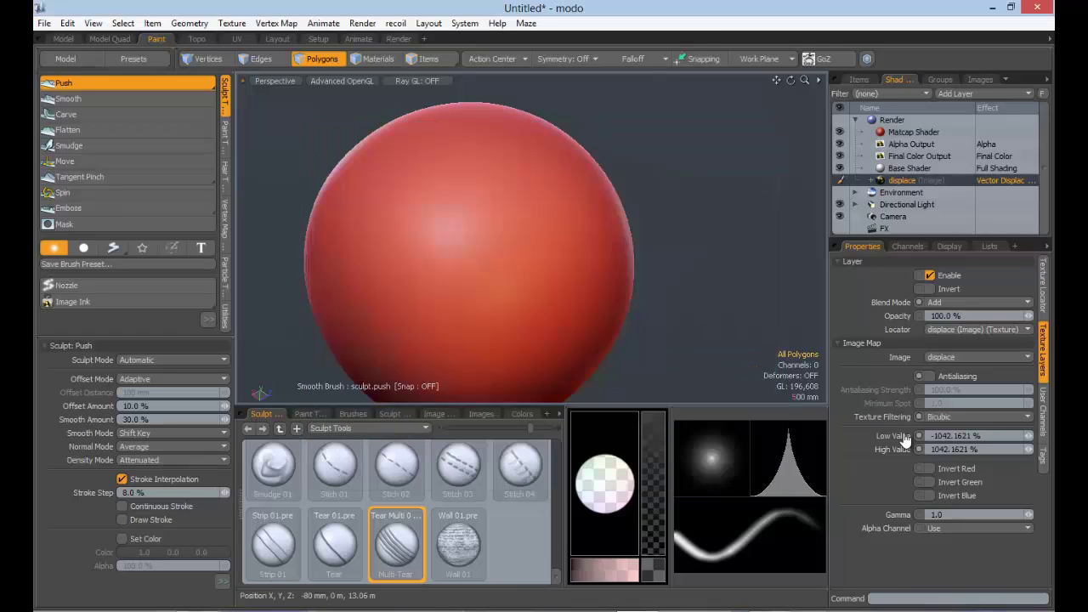
double_click(904, 180)
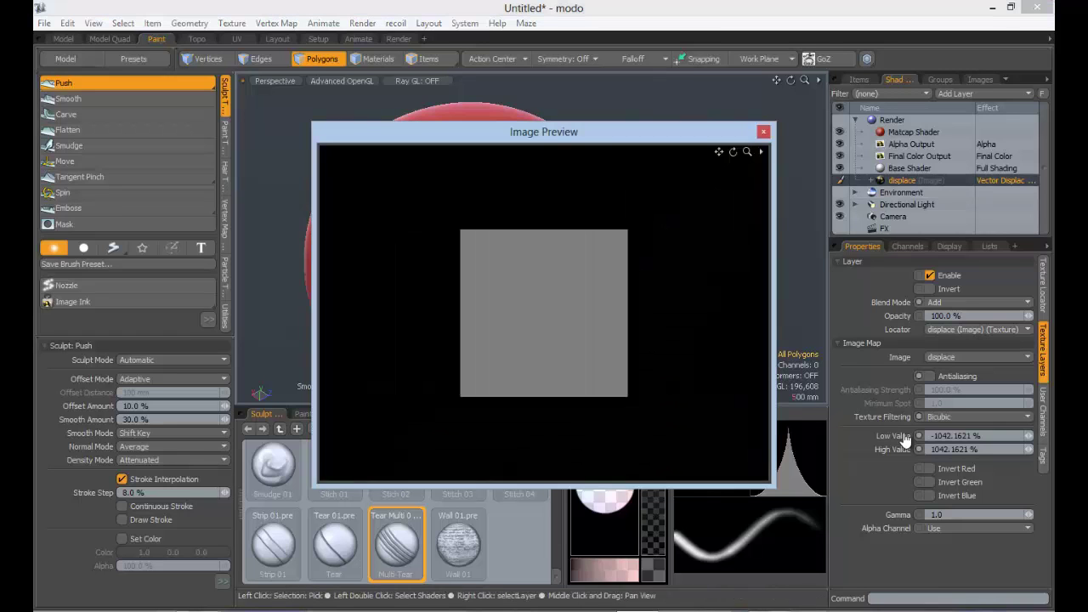
mouse_move(746, 360)
alt+mouse_down()
mouse_move(777, 363)
mouse_move(761, 370)
alt+mouse_up()
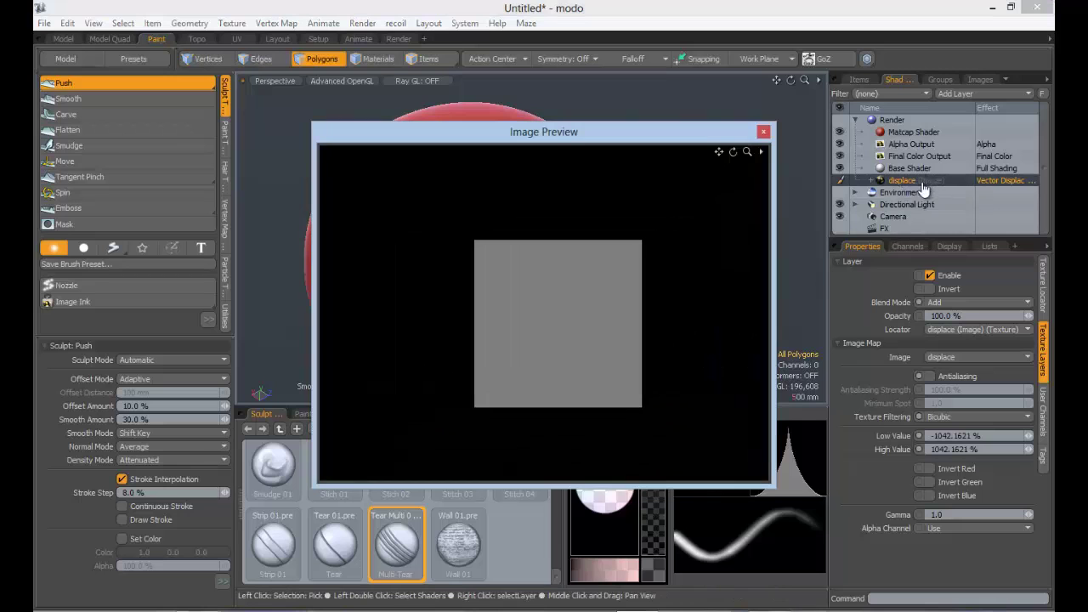
ctrl+alt+drag(238, 104, 509, 247)
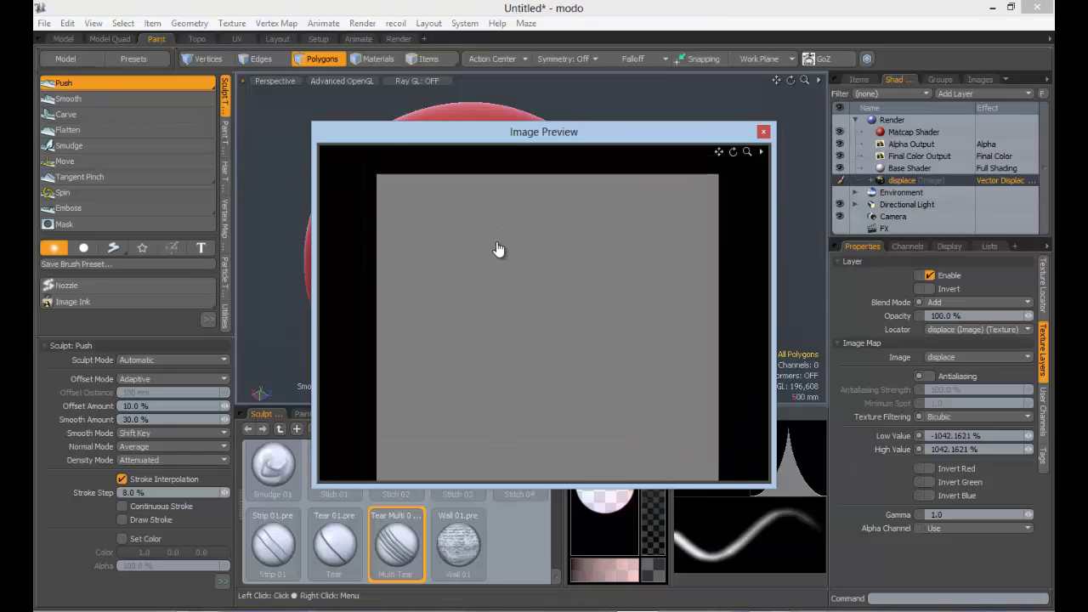
click(763, 132)
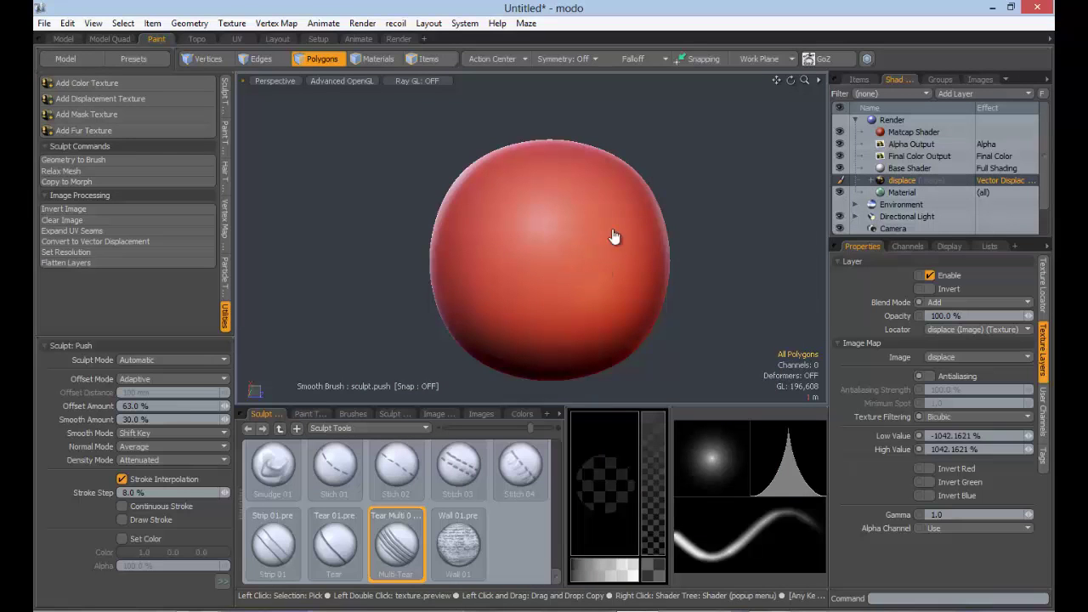
- Push curved strokes into the sphere on the displace layer with a 46% offset amount
click(225, 96)
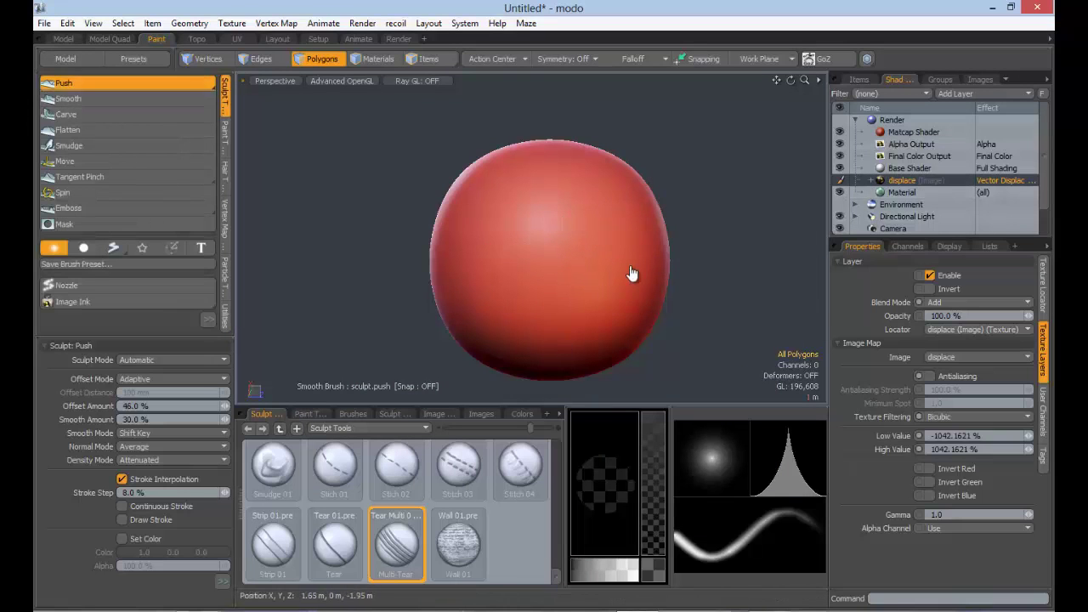
mouse_move(663, 285)
right_down()
mouse_move(658, 309)
mouse_move(619, 284)
right_up()
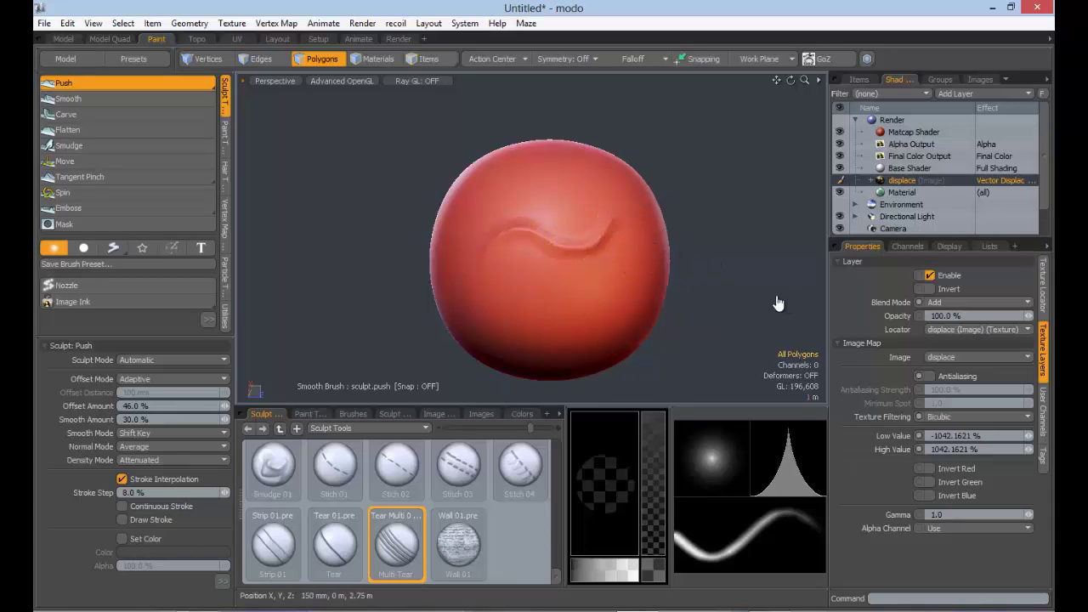
mouse_move(779, 303)
alt+mouse_down()
mouse_move(685, 315)
mouse_move(628, 233)
mouse_move(617, 235)
mouse_move(661, 190)
alt+mouse_up()
scroll(617, 235, up, 2)
mouse_move(511, 247)
mouse_down()
mouse_move(556, 239)
mouse_move(675, 280)
mouse_up()
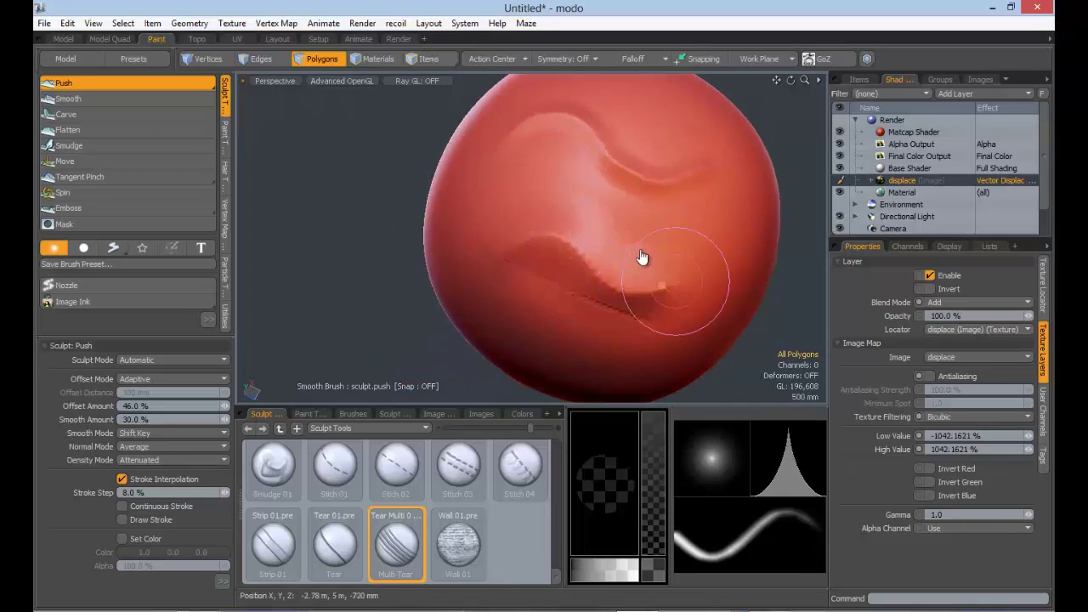
- Disable and re-enable the displace layer to compare the sphere with and without its displacement
mouse_move(595, 276)
alt+mouse_down()
mouse_move(622, 291)
mouse_move(636, 266)
mouse_move(621, 212)
mouse_move(675, 252)
mouse_move(650, 178)
mouse_move(700, 187)
alt+mouse_up()
mouse_move(557, 291)
alt+mouse_down()
mouse_move(548, 260)
mouse_move(566, 264)
mouse_move(604, 209)
alt+mouse_up()
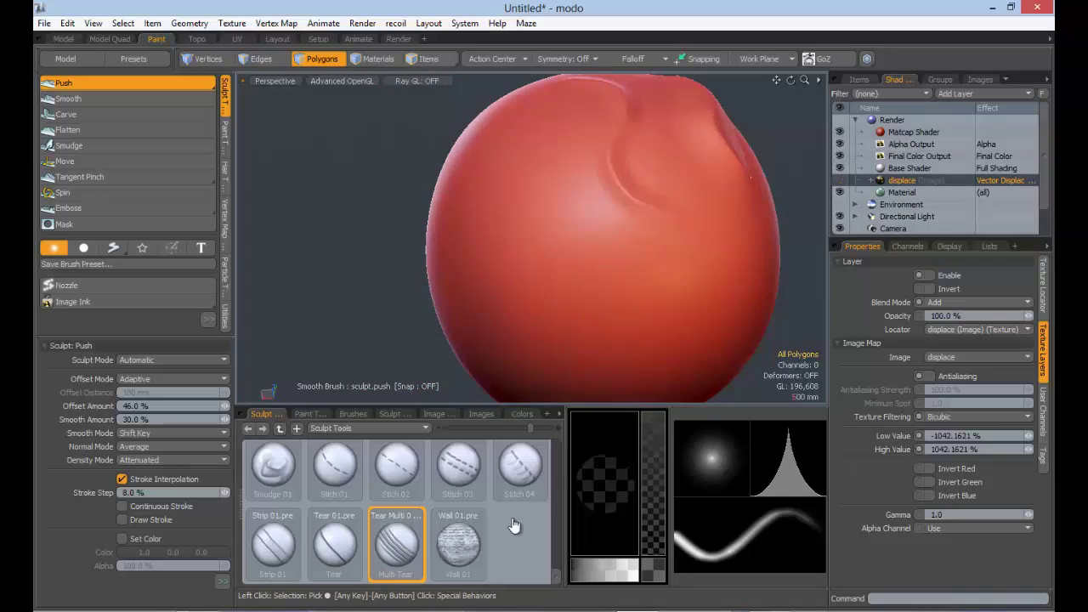
key(ctrl+z)
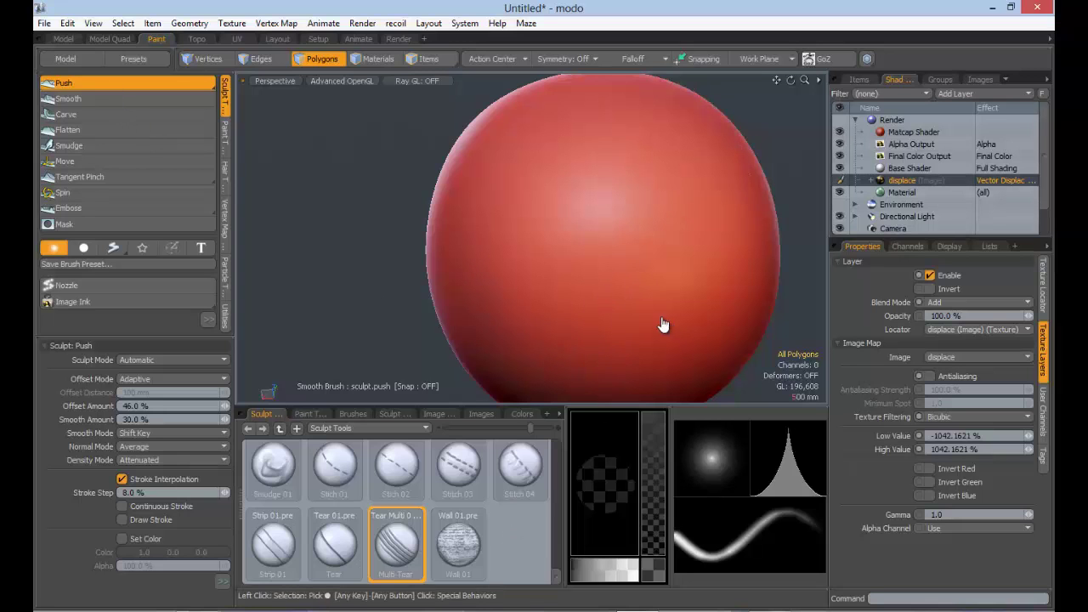
key(ctrl+shift+z)
mouse_move(689, 331)
alt+mouse_down()
mouse_move(645, 318)
mouse_move(586, 349)
mouse_move(607, 369)
alt+mouse_up()
mouse_move(608, 369)
alt+shift+mouse_down()
mouse_move(627, 308)
mouse_move(641, 328)
mouse_move(842, 195)
mouse_move(237, 544)
mouse_move(752, 238)
mouse_move(576, 282)
mouse_move(653, 306)
alt+shift+mouse_up()
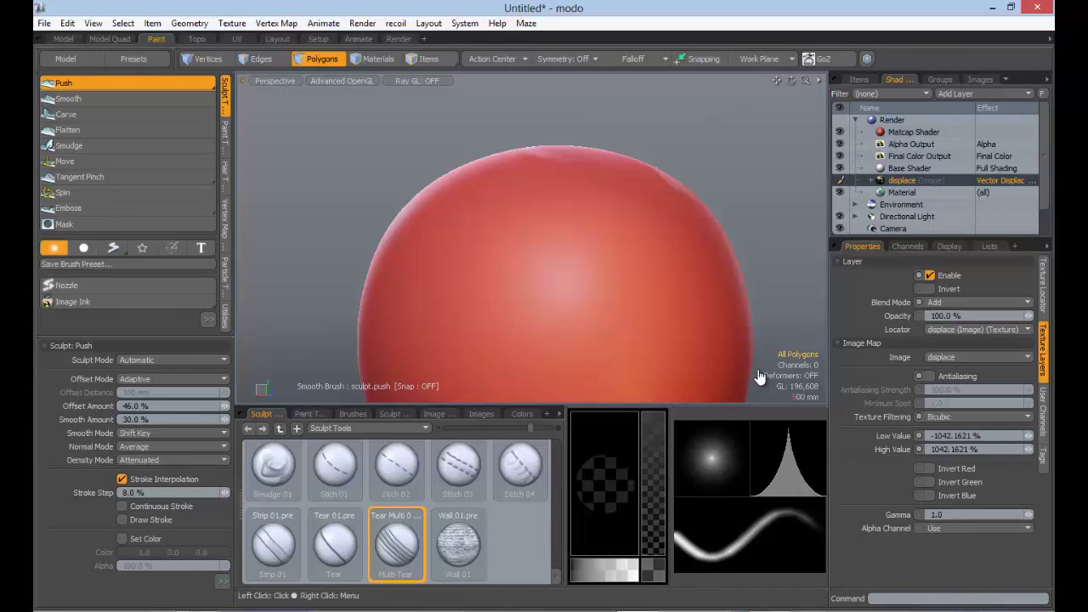
- Check the mesh in Gooch Tone Shading and return the viewport to Advanced OpenGL
click(342, 81)
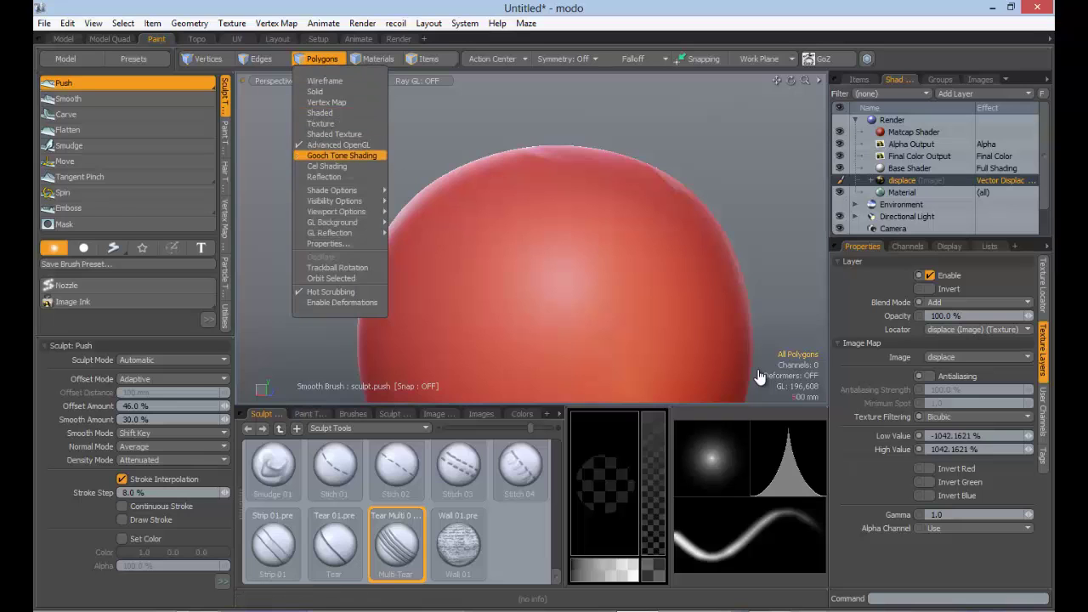
key(Return)
click(342, 81)
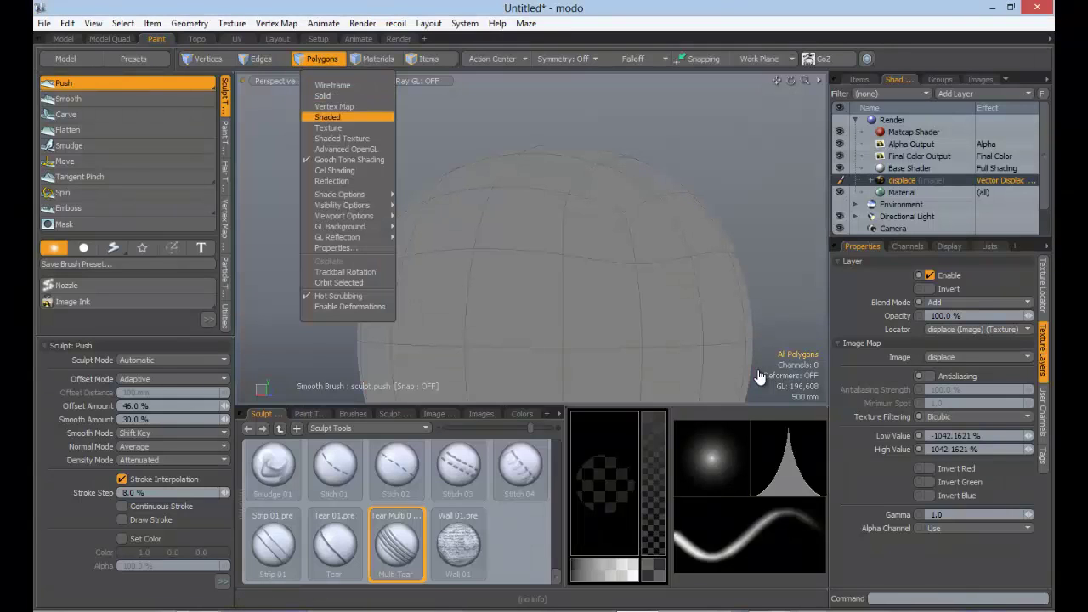
key(Up)
key(Up)
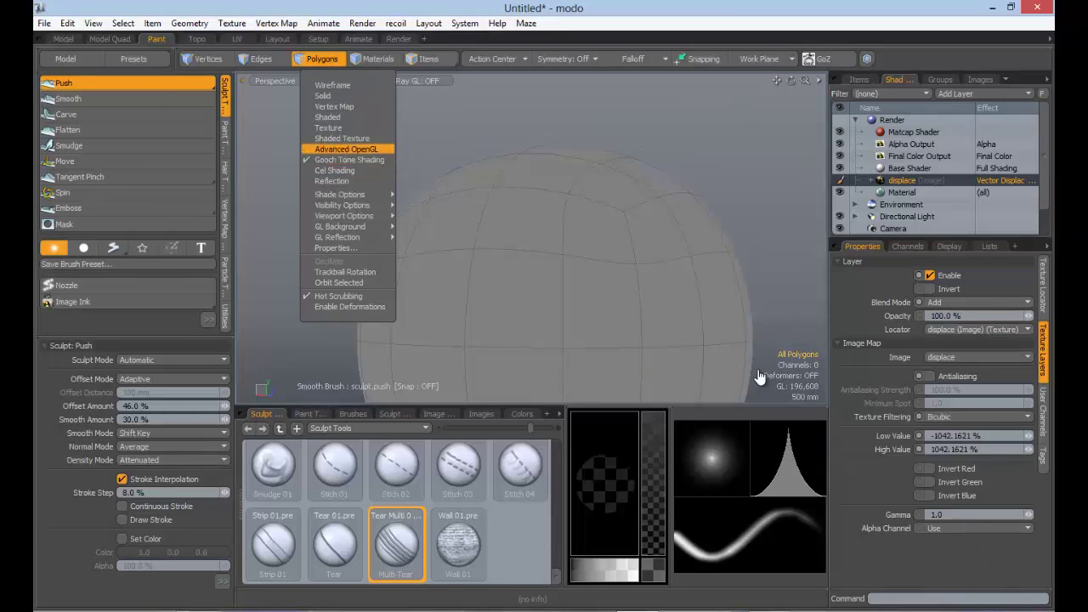
key(Return)
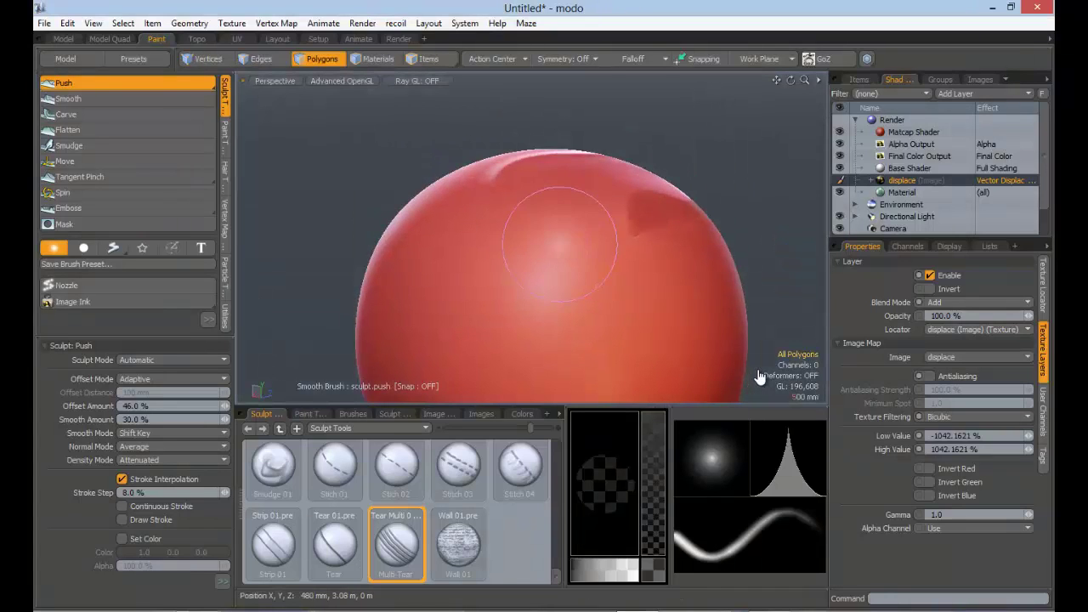
- Push more short curved strokes into the sphere below the existing ones at 46% offset
alt+drag(758, 376, 759, 377)
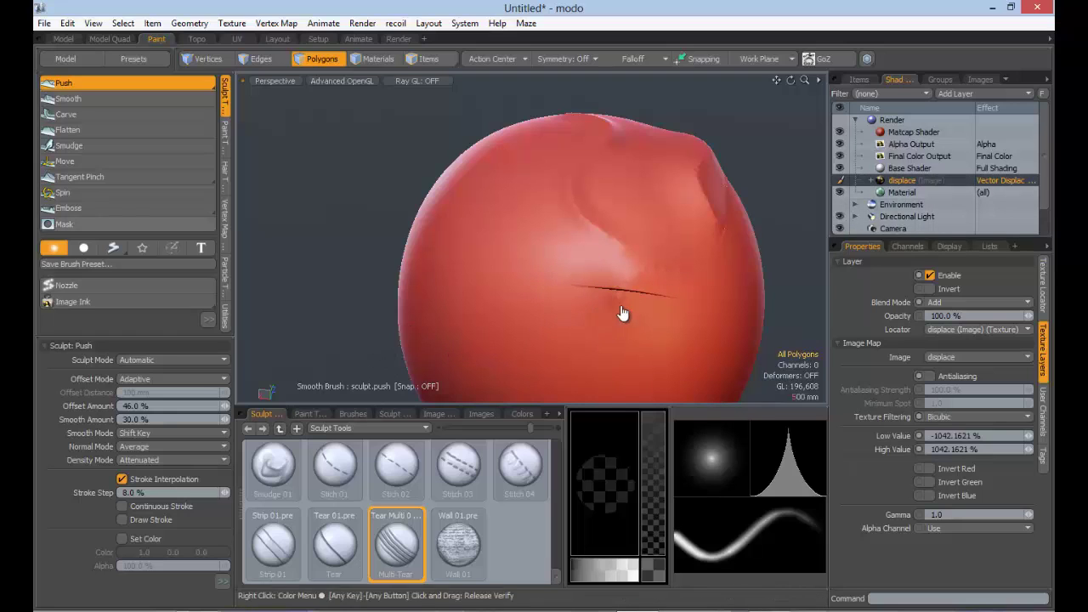
click(225, 316)
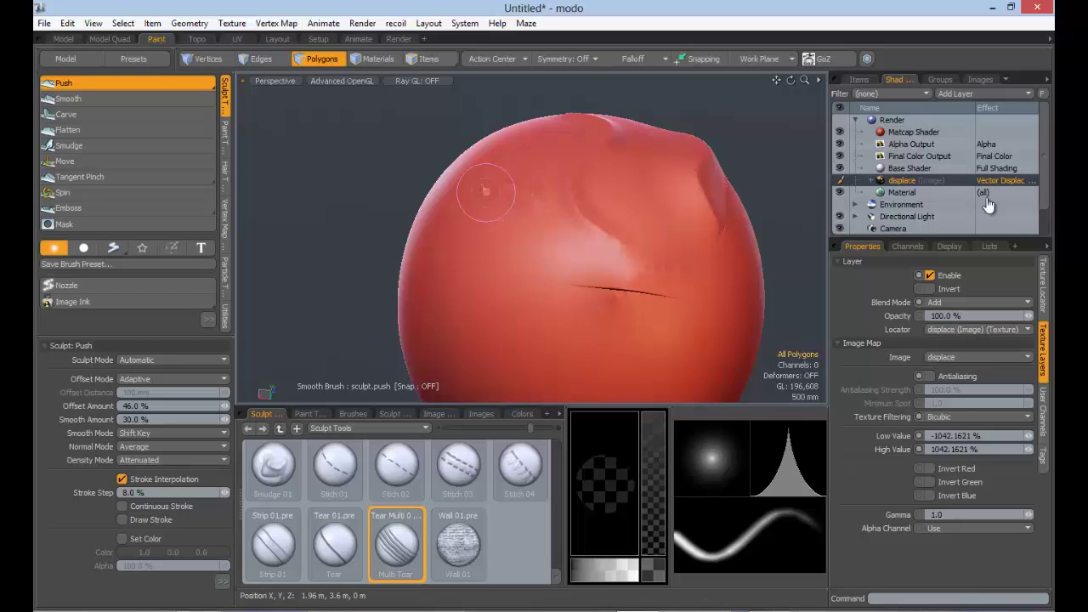
mouse_move(769, 153)
alt+mouse_down()
mouse_move(1010, 211)
mouse_move(762, 141)
mouse_move(293, 279)
mouse_move(213, 315)
alt+mouse_up()
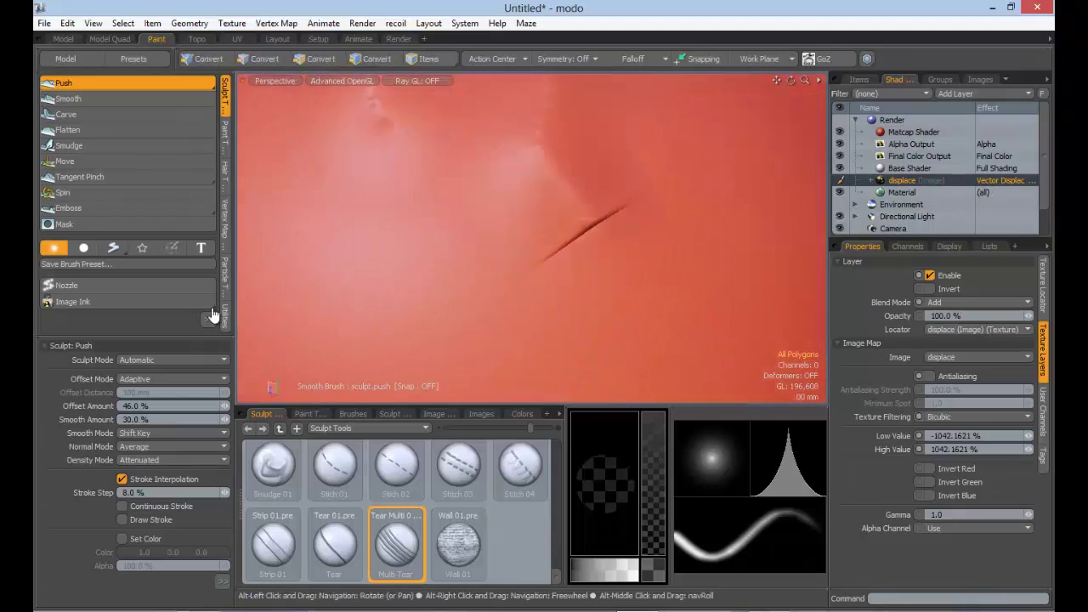
ctrl+alt+drag(769, 191, 710, 242)
ctrl+alt+drag(710, 242, 577, 281)
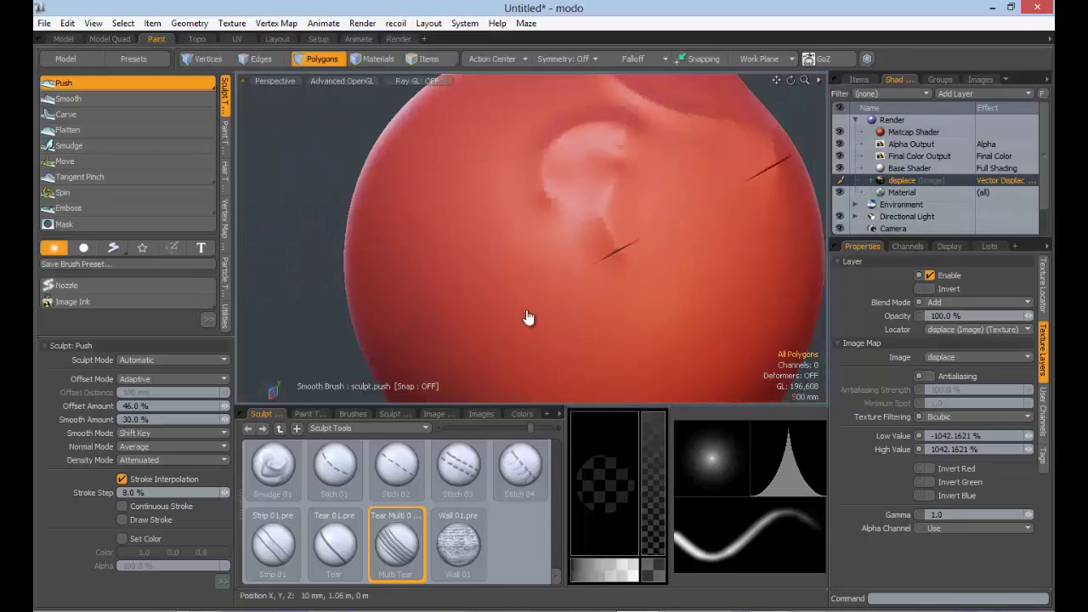
- Examine the displaced surface around the pushed strokes from several angles and distances
alt+shift+drag(601, 239, 540, 274)
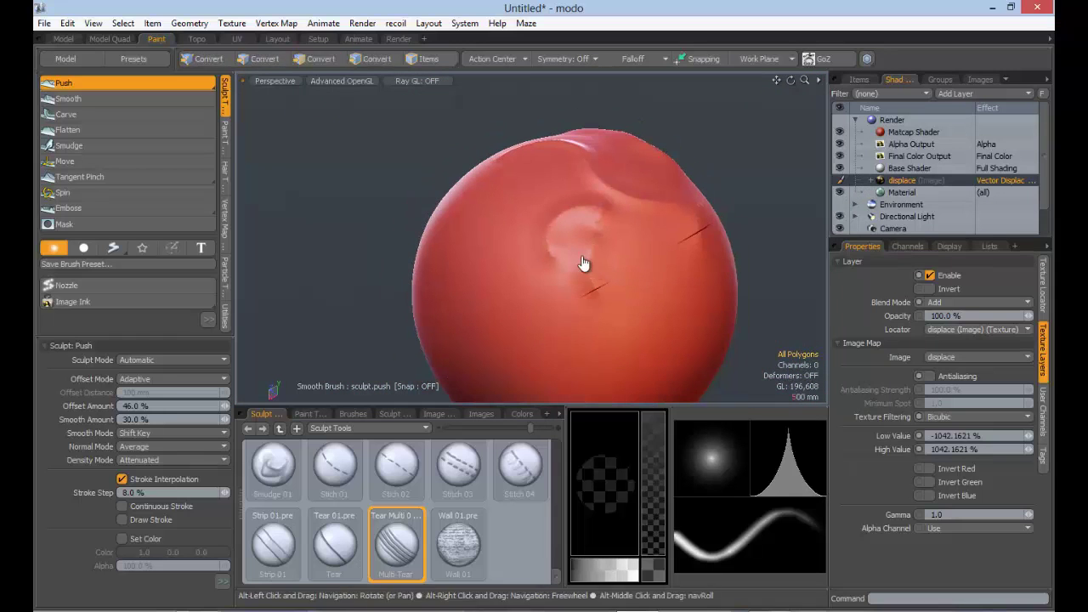
alt+drag(438, 304, 568, 283)
ctrl+alt+drag(568, 283, 667, 276)
alt+drag(515, 253, 664, 248)
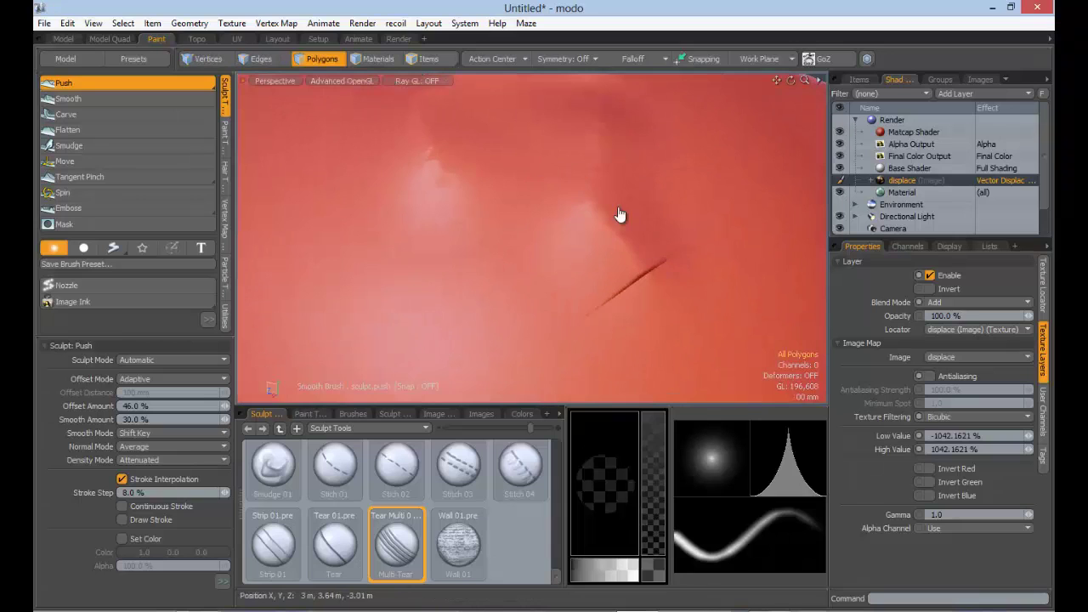
alt+drag(619, 214, 606, 179)
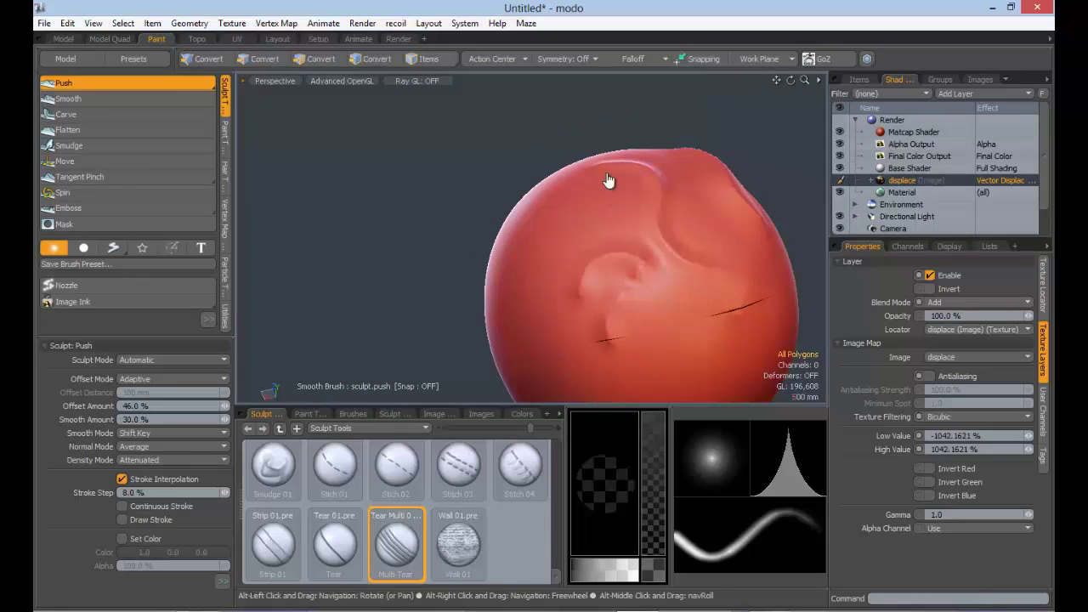
- Push several curved strokes into the sphere's smooth areas beside the existing ones at 46% offset
mouse_move(610, 179)
alt+mouse_down()
mouse_move(589, 283)
mouse_move(633, 305)
alt+mouse_up()
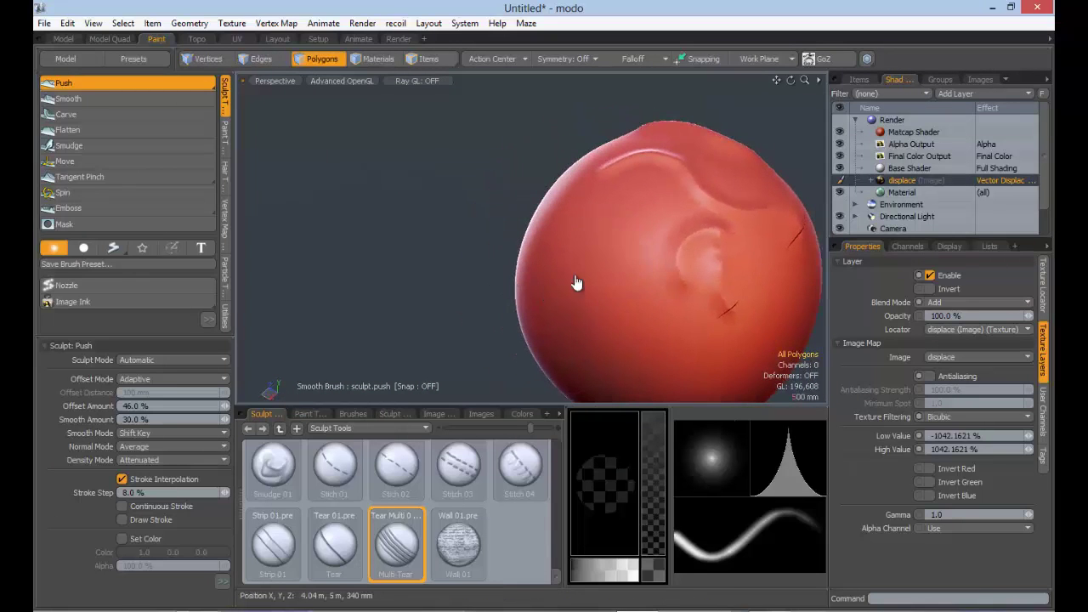
drag(624, 214, 566, 308)
alt+drag(590, 260, 586, 277)
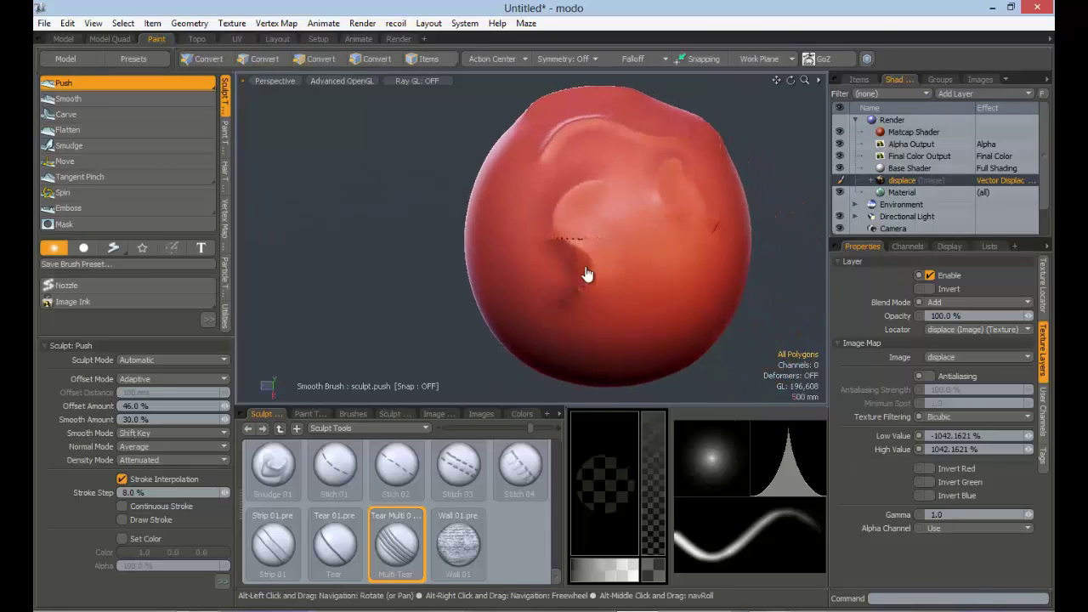
mouse_move(619, 241)
alt+shift+mouse_down()
mouse_move(585, 234)
mouse_move(568, 249)
mouse_move(552, 221)
alt+shift+mouse_up()
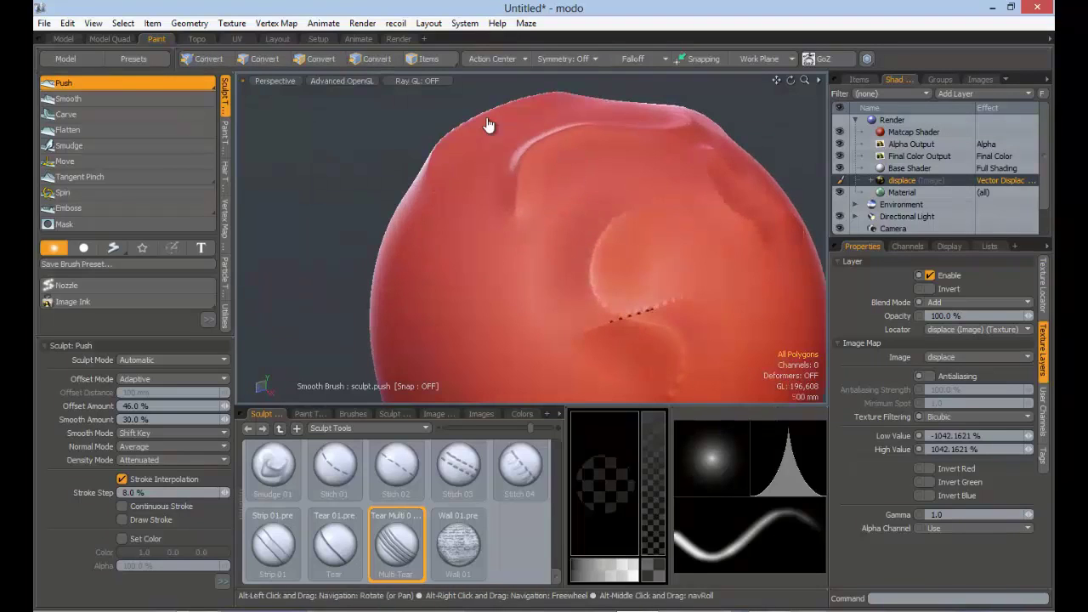
mouse_move(488, 124)
ctrl+alt+mouse_down()
mouse_move(402, 185)
mouse_move(479, 185)
ctrl+alt+mouse_up()
mouse_move(606, 179)
alt+mouse_down()
mouse_move(583, 179)
mouse_move(661, 186)
alt+mouse_up()
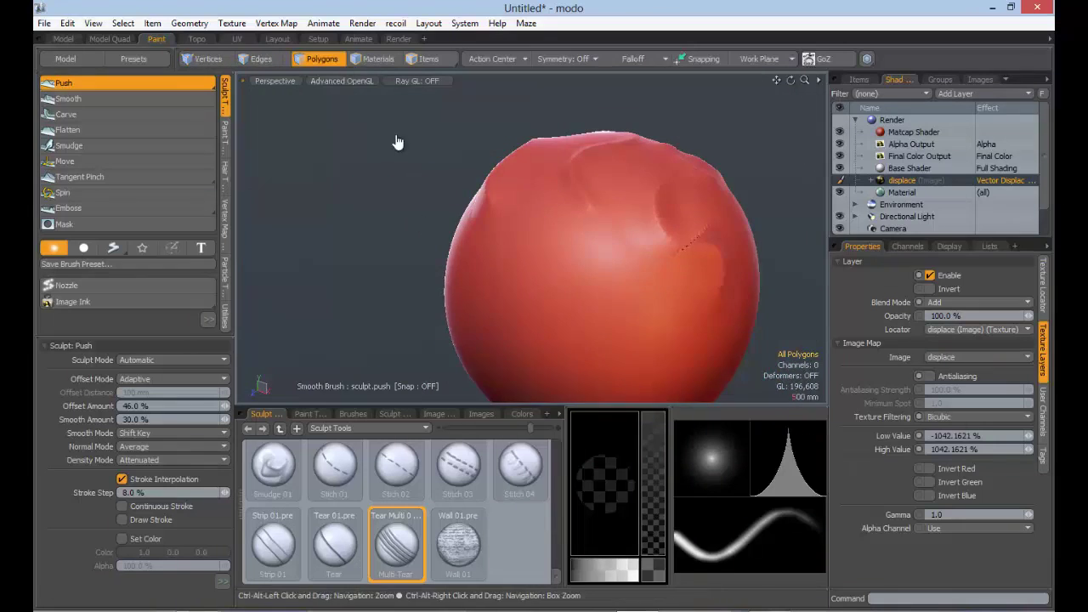
ctrl+alt+drag(399, 141, 542, 132)
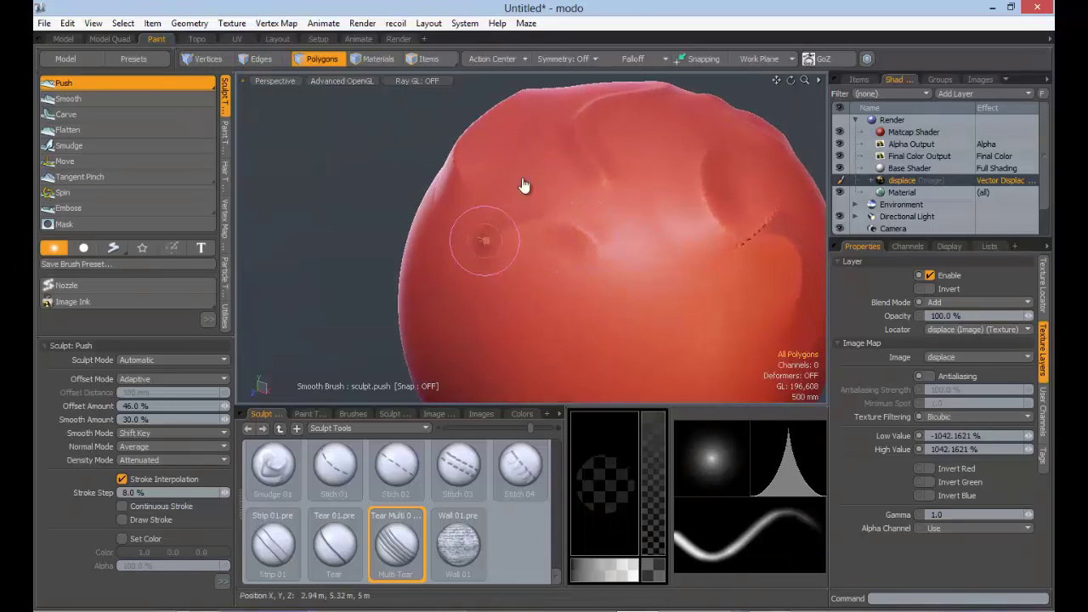
mouse_move(485, 242)
mouse_down()
mouse_move(654, 266)
mouse_move(508, 212)
mouse_move(557, 196)
mouse_move(413, 165)
mouse_up()
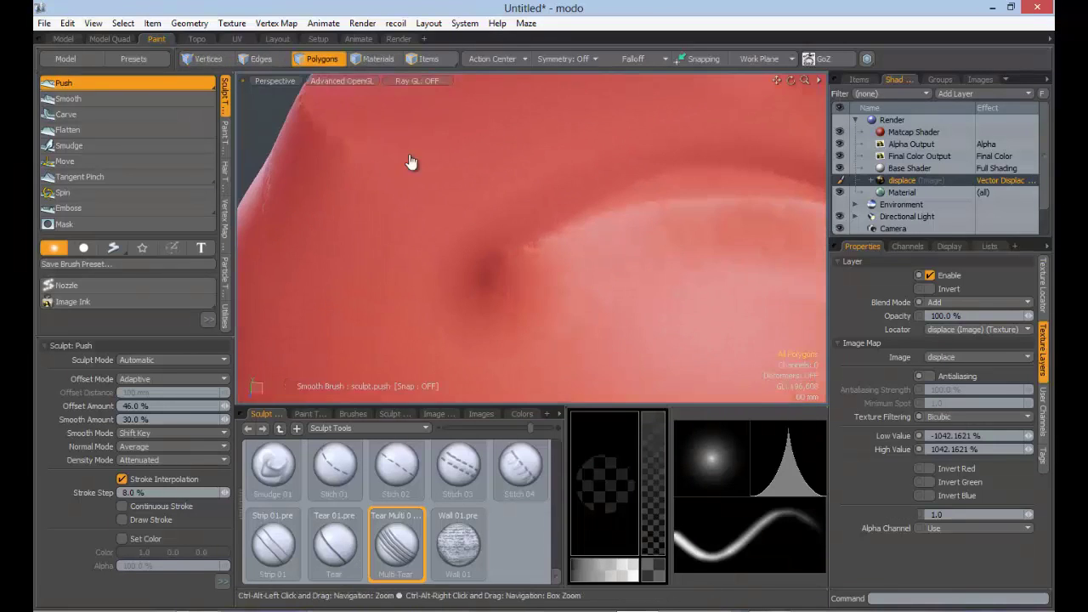
ctrl+alt+drag(530, 199, 536, 219)
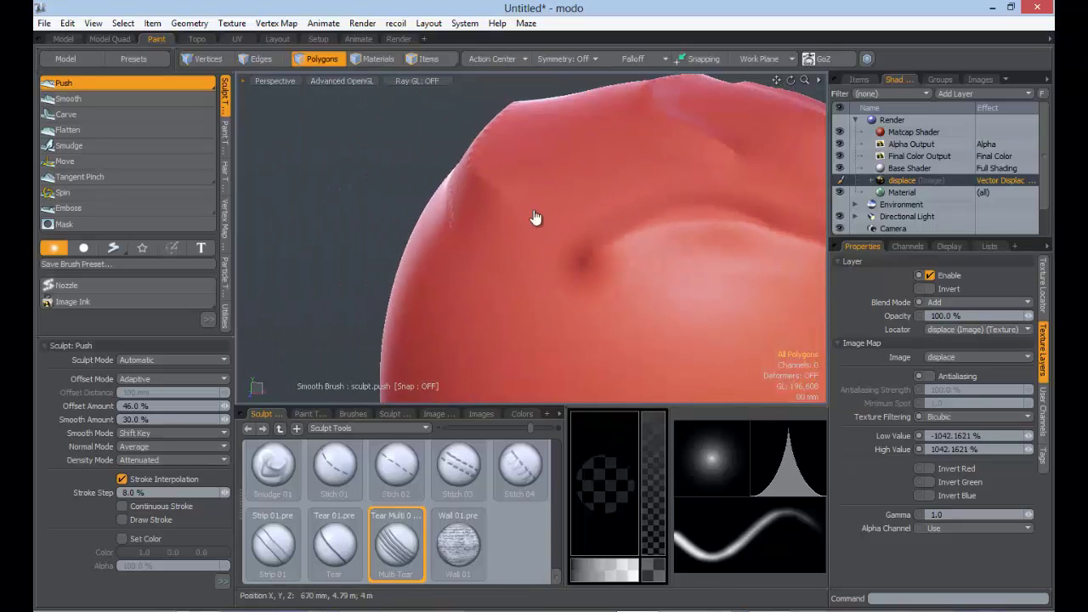
mouse_move(625, 176)
mouse_down()
mouse_move(585, 214)
mouse_move(537, 236)
mouse_up()
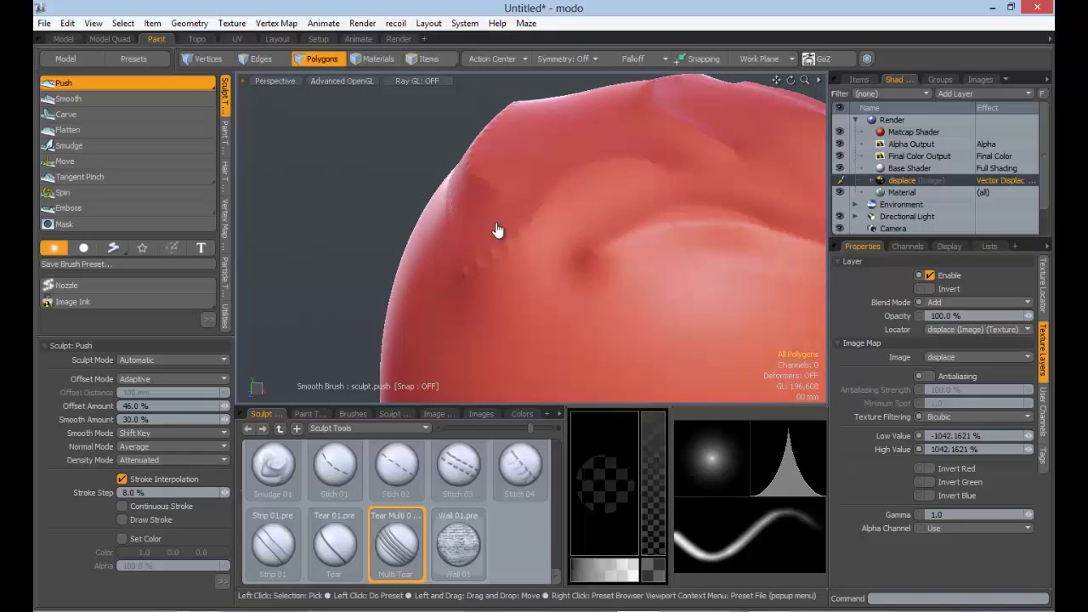
- Restart the Push tool with the displace layer deselected, switch to a softer brush tip and push into the sphere's side
key(Escape)
key(Escape)
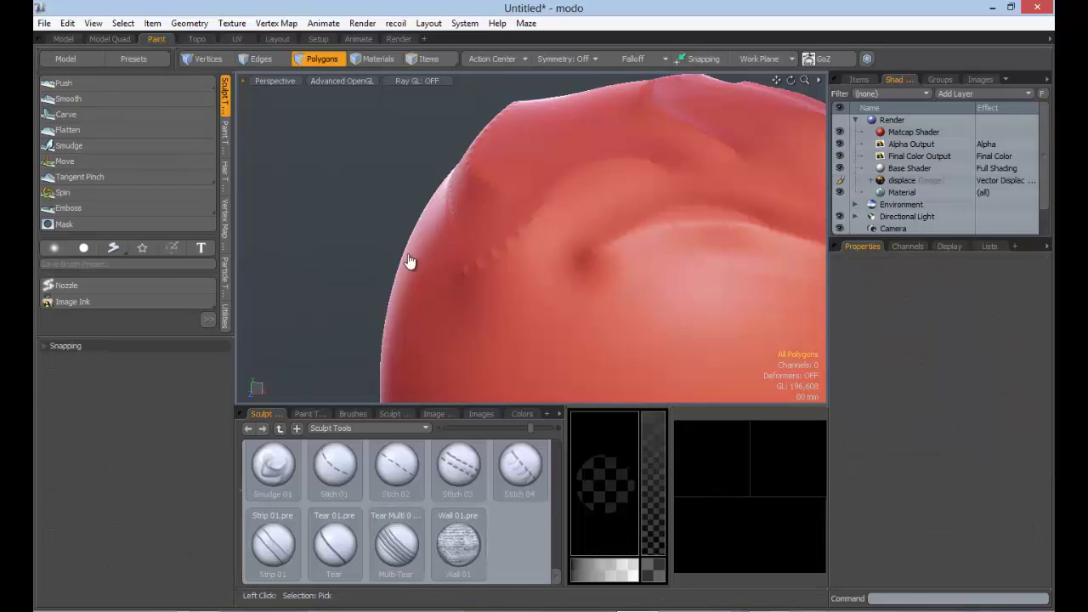
ctrl+alt+drag(529, 260, 534, 274)
click(128, 83)
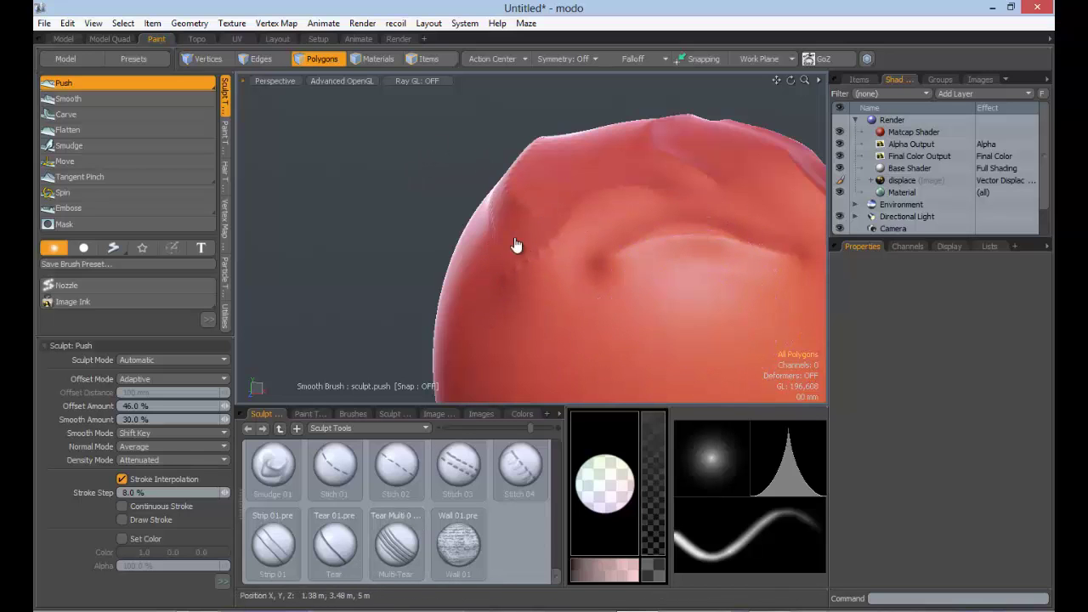
mouse_move(444, 230)
alt+mouse_down()
mouse_move(508, 209)
mouse_move(482, 216)
mouse_move(457, 196)
alt+mouse_up()
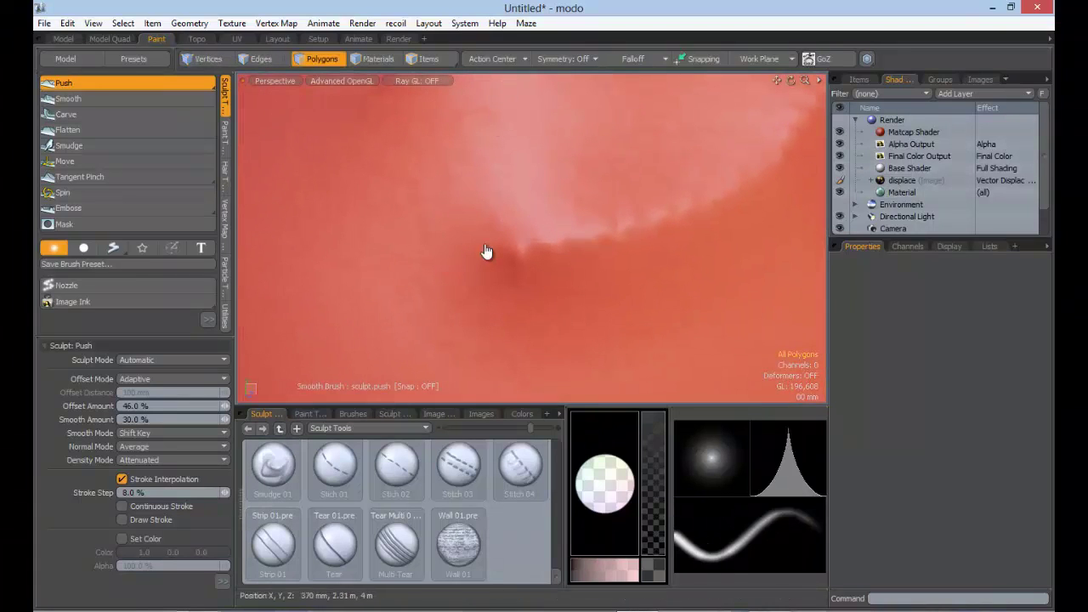
mouse_move(470, 260)
alt+mouse_down()
mouse_move(491, 331)
mouse_move(576, 270)
mouse_move(886, 204)
alt+mouse_up()
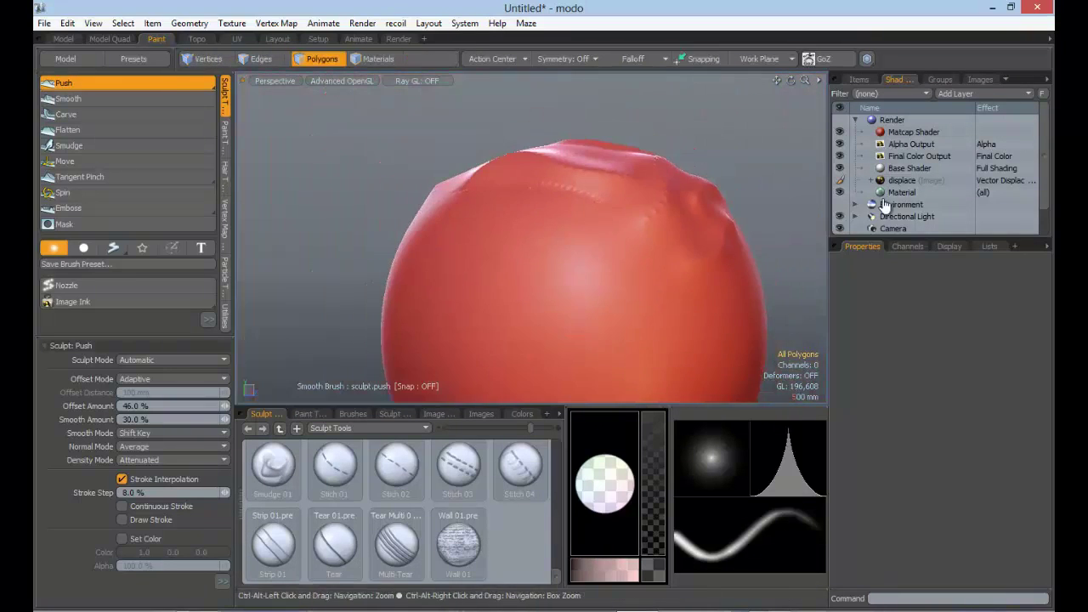
mouse_move(503, 271)
mouse_down()
mouse_move(510, 285)
mouse_move(694, 304)
mouse_move(808, 187)
mouse_up()
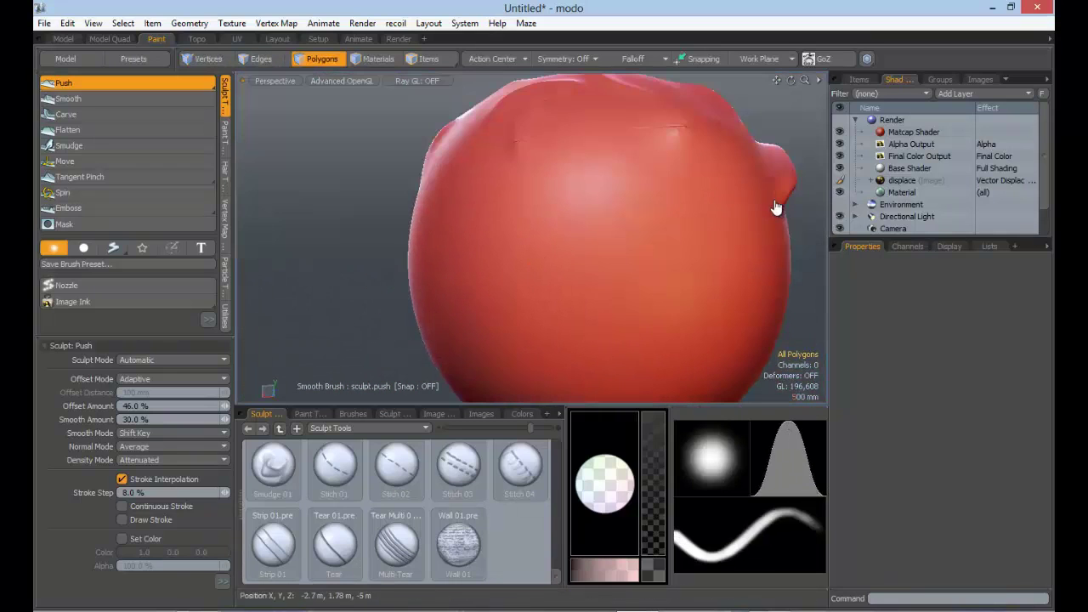
- Preview the displace layer's image and examine where the sculpted strokes are recorded in it
click(904, 180)
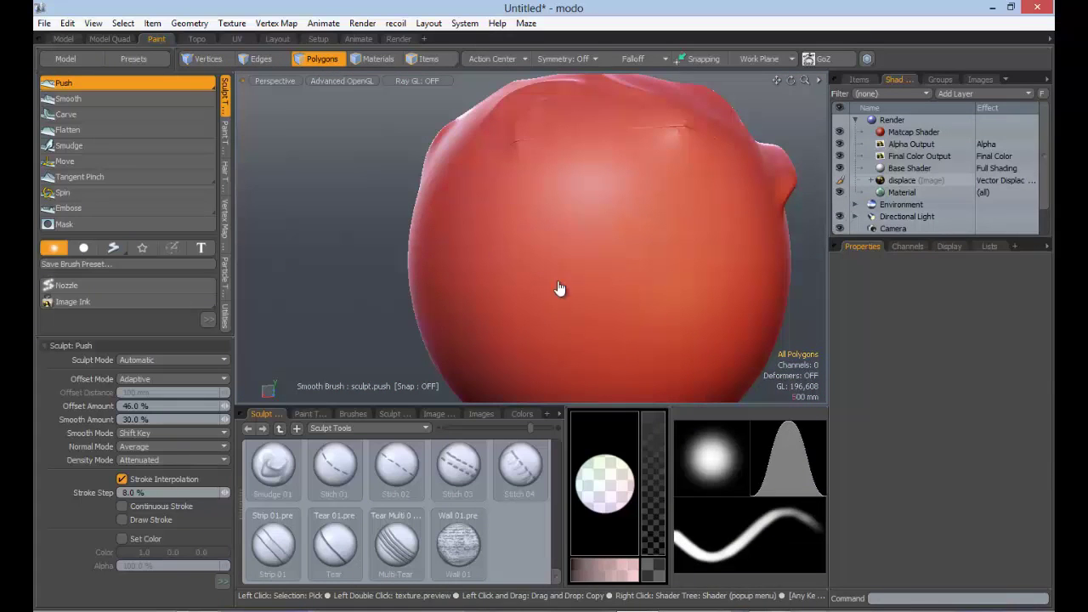
double_click(882, 181)
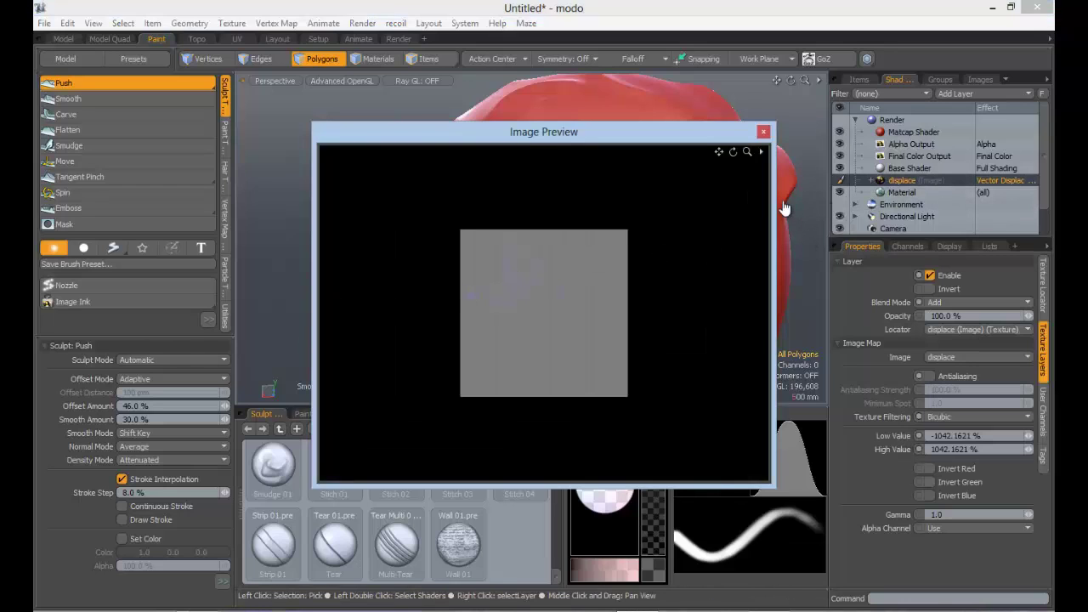
key(alt)
mouse_move(784, 208)
alt+mouse_down()
mouse_move(786, 189)
mouse_move(810, 189)
mouse_move(442, 168)
mouse_move(464, 245)
mouse_move(473, 230)
alt+mouse_up()
ctrl+alt+drag(450, 269, 676, 225)
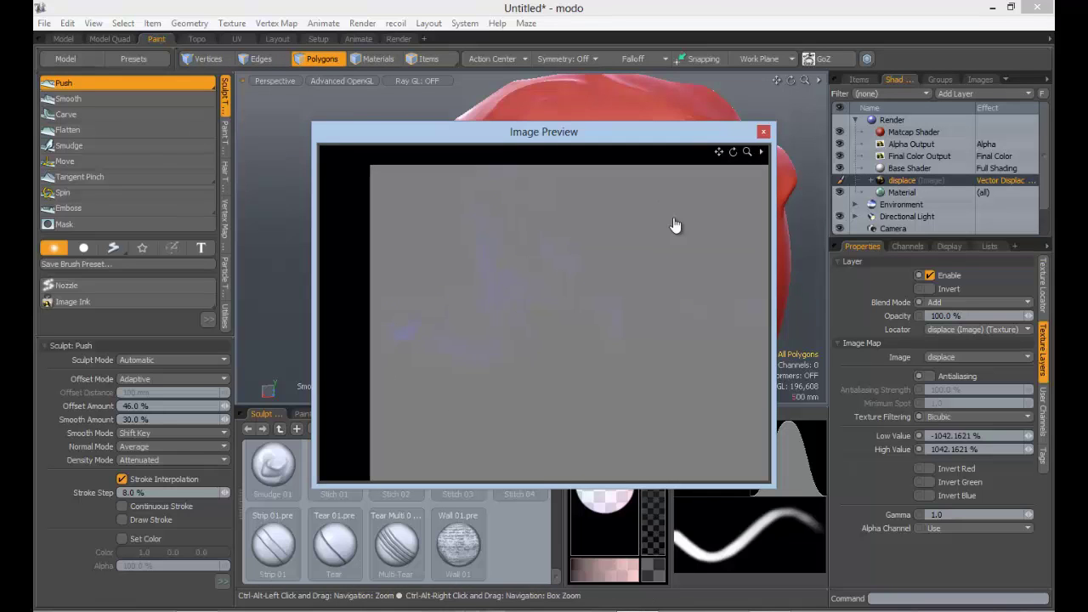
ctrl+alt+drag(487, 243, 215, 311)
alt+shift+drag(557, 305, 525, 270)
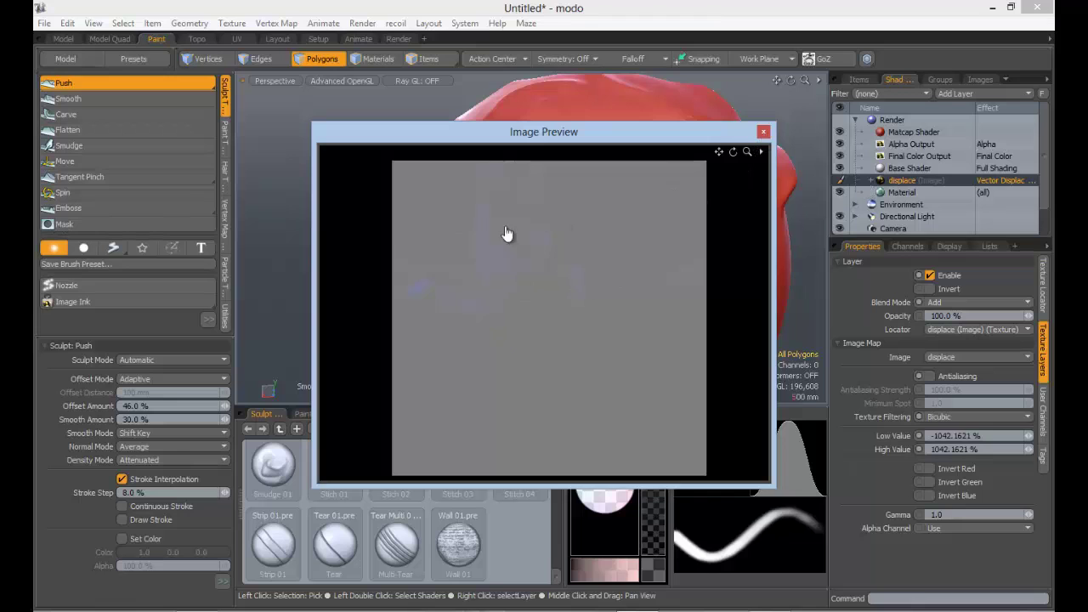
ctrl+alt+drag(482, 251, 871, 188)
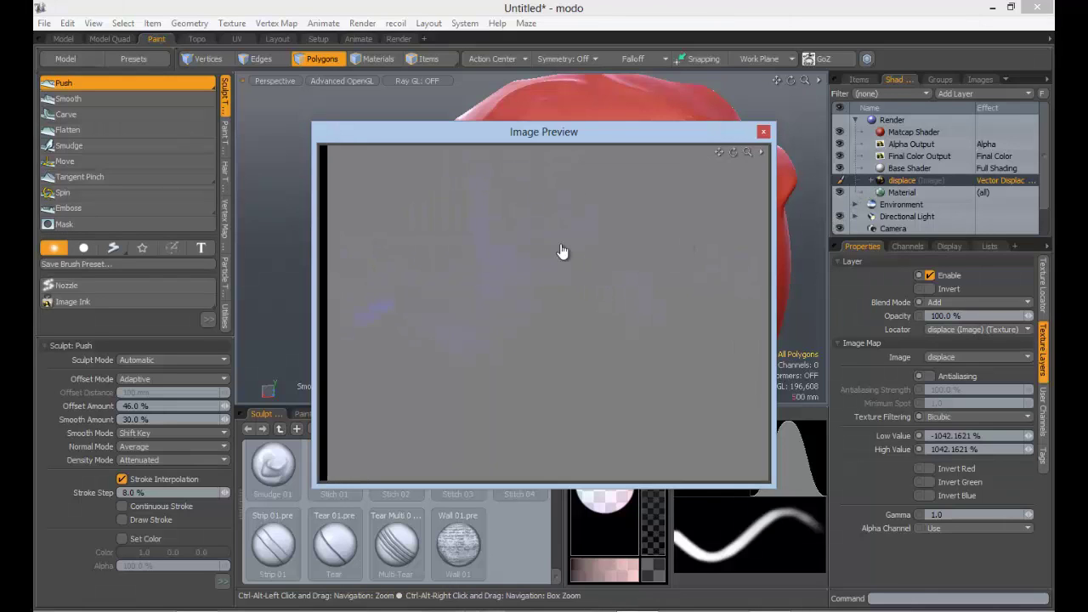
- Show the painting utilities with the sculpt and image processing commands, and close the displace image preview
click(72, 230)
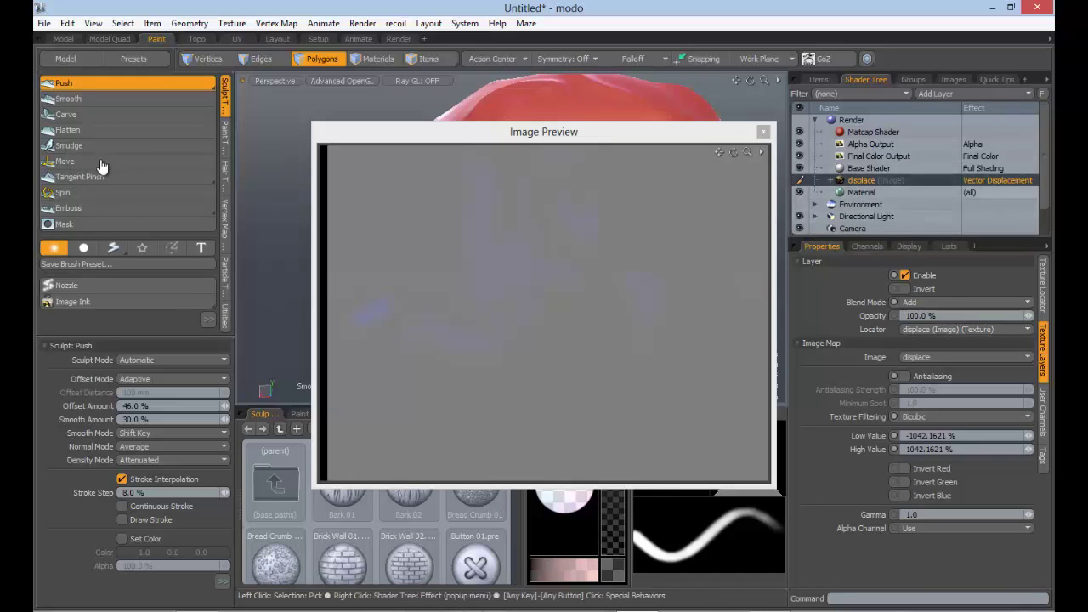
click(763, 131)
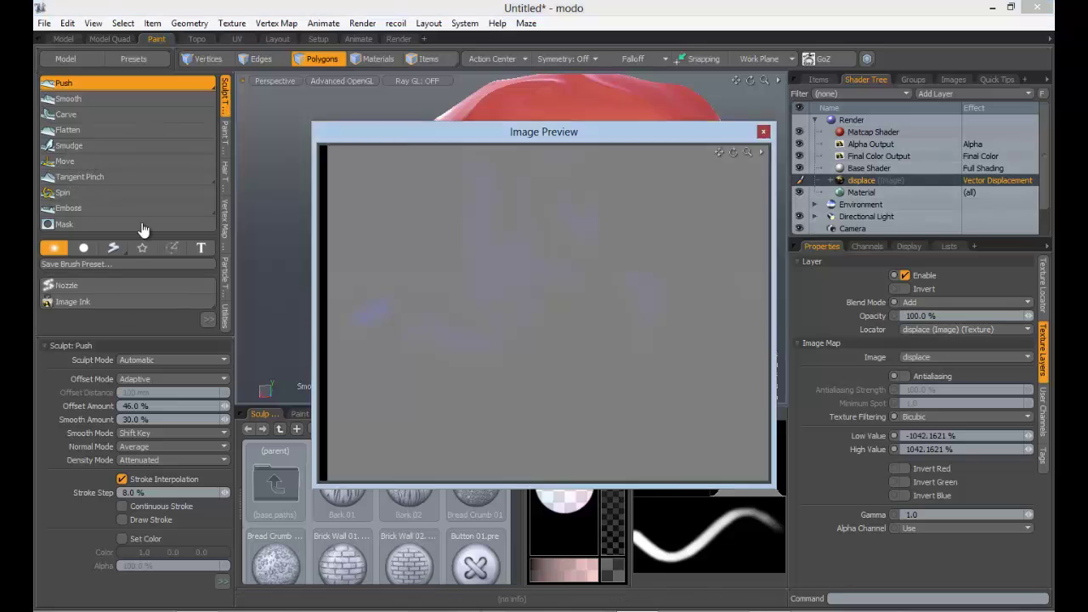
click(226, 316)
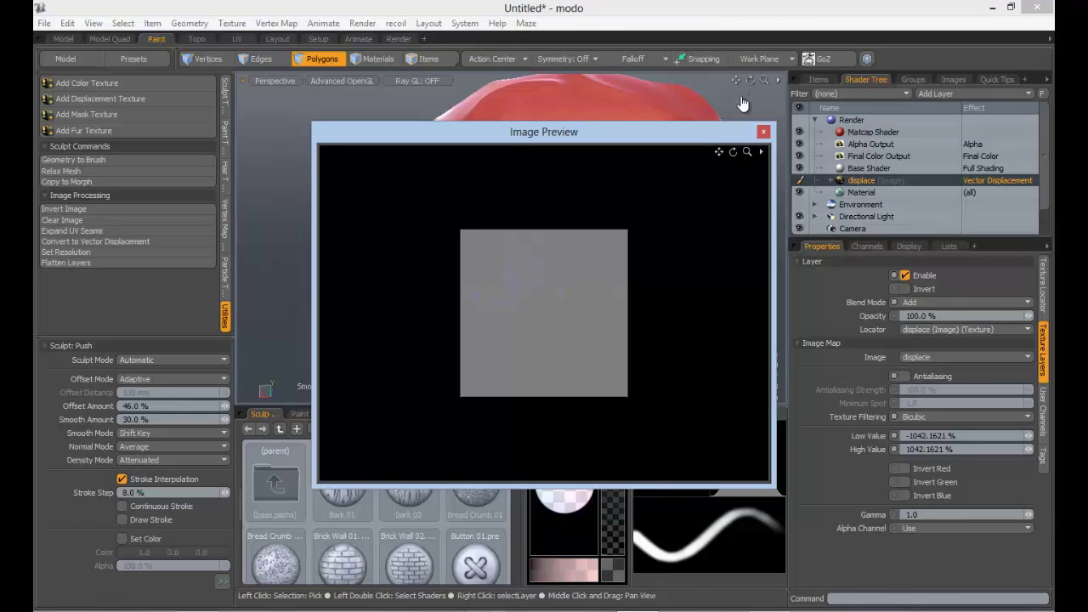
alt+drag(633, 208, 236, 335)
ctrl+alt+drag(340, 182, 456, 221)
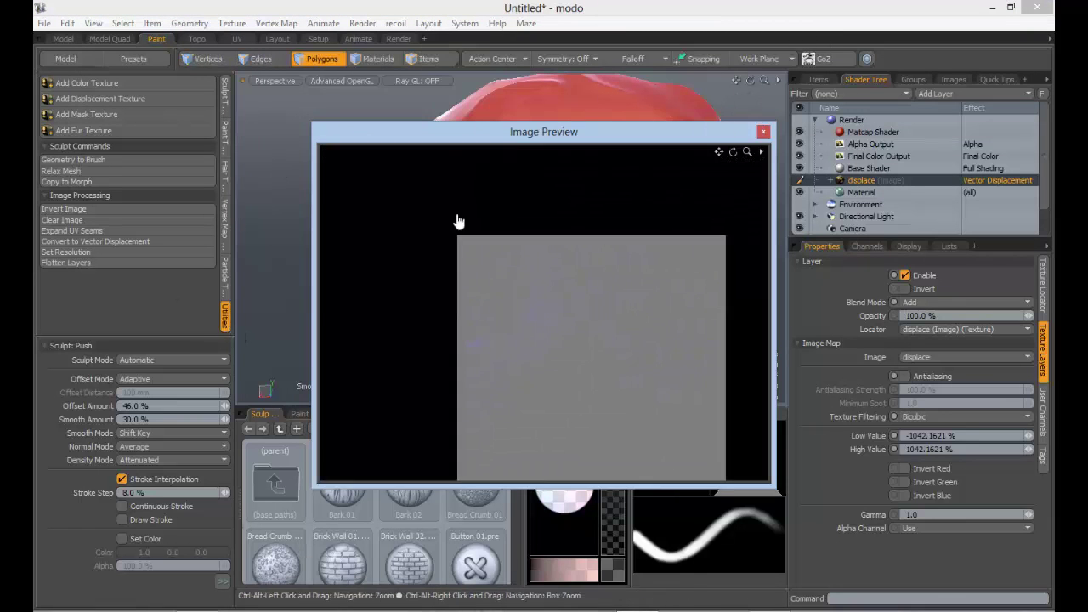
key(Escape)
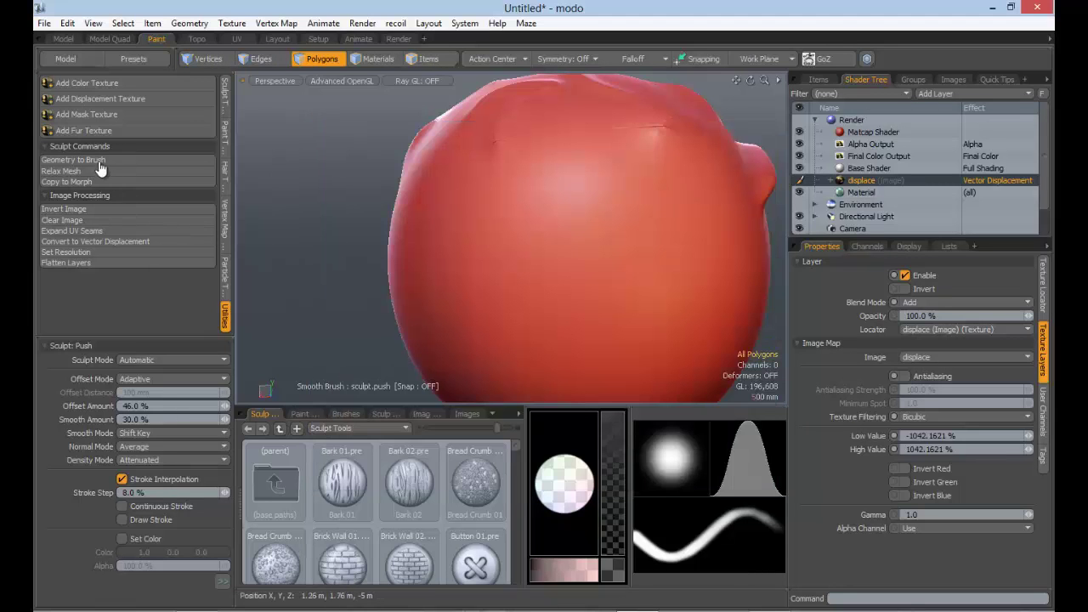
- Push long curved strokes into the smooth side of the sphere with the soft brush tip at 46% offset
drag(539, 271, 672, 278)
mouse_move(390, 342)
alt+mouse_down()
mouse_move(377, 335)
mouse_move(509, 323)
alt+mouse_up()
drag(602, 198, 436, 297)
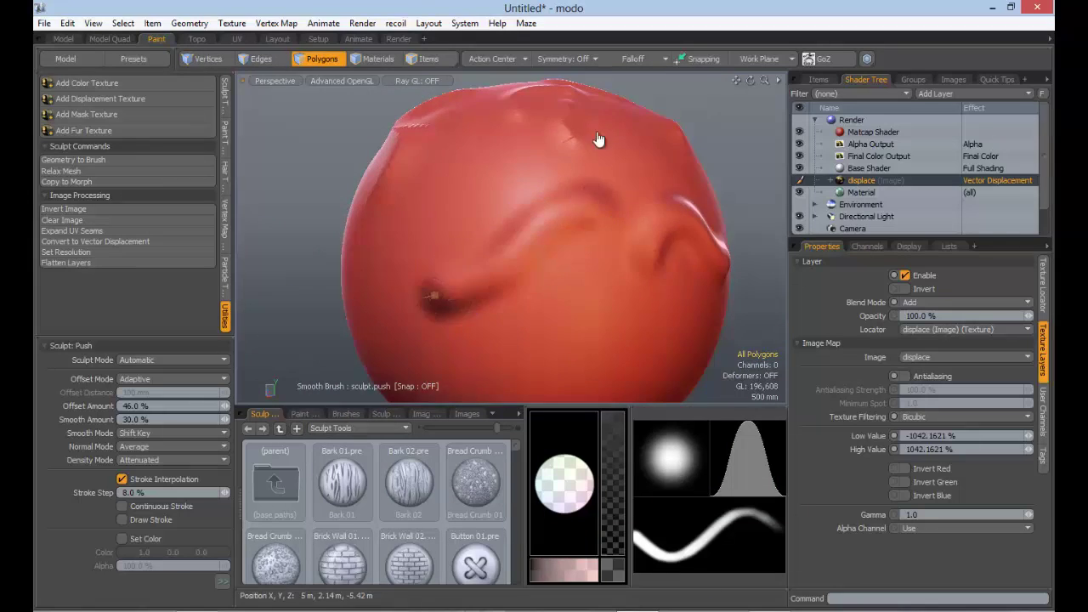
mouse_move(600, 138)
alt+mouse_down()
mouse_move(699, 207)
mouse_move(596, 174)
mouse_move(709, 136)
alt+mouse_up()
drag(575, 170, 513, 247)
mouse_move(512, 345)
alt+mouse_down()
mouse_move(435, 220)
mouse_move(480, 227)
mouse_move(466, 255)
mouse_move(486, 399)
alt+mouse_up()
alt+drag(577, 255, 527, 323)
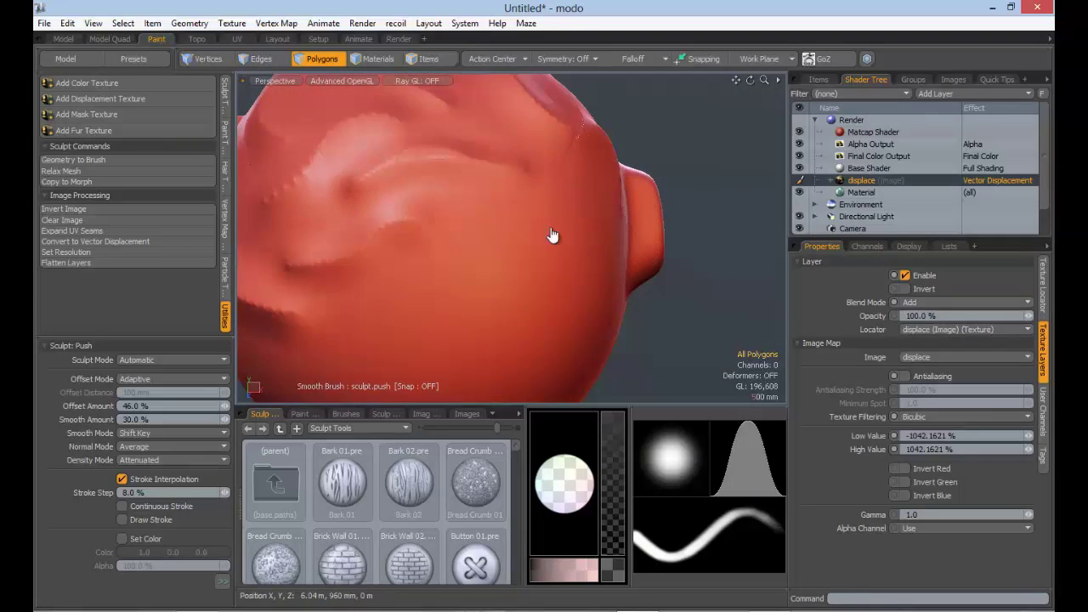
- Push more curved ridges and short bulges into the untouched parts around the sphere's sides
alt+drag(552, 236, 224, 584)
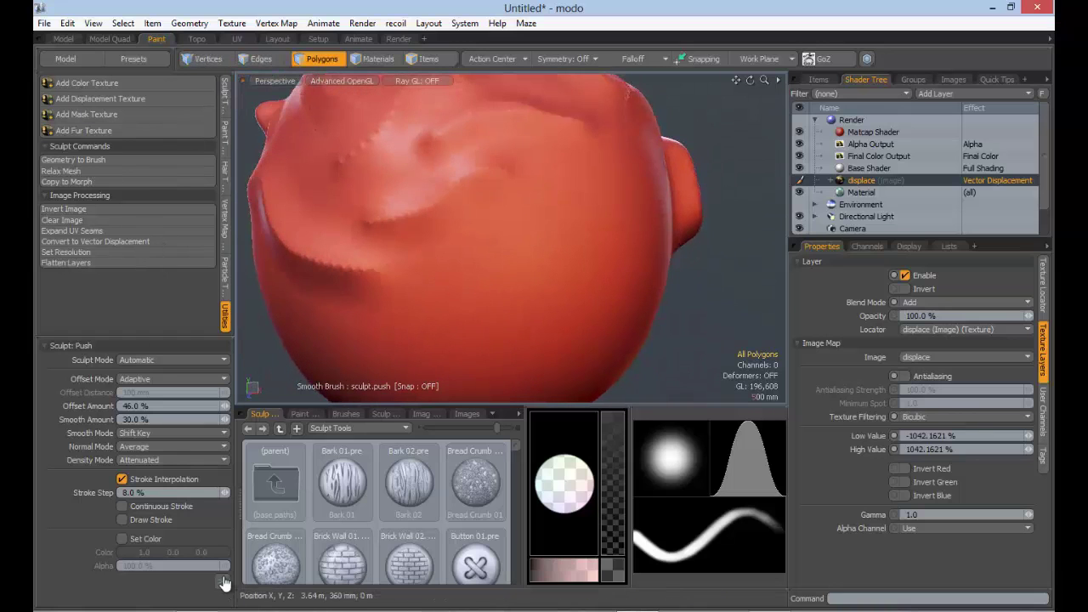
mouse_move(597, 200)
mouse_down()
mouse_move(541, 237)
mouse_move(467, 321)
mouse_up()
alt+drag(478, 281, 481, 204)
drag(613, 170, 523, 313)
mouse_move(464, 220)
alt+mouse_down()
mouse_move(986, 160)
mouse_move(994, 103)
mouse_move(943, 82)
alt+mouse_up()
mouse_move(504, 295)
mouse_down()
mouse_move(644, 298)
mouse_move(585, 182)
mouse_move(119, 138)
mouse_move(415, 183)
mouse_up()
drag(639, 214, 528, 323)
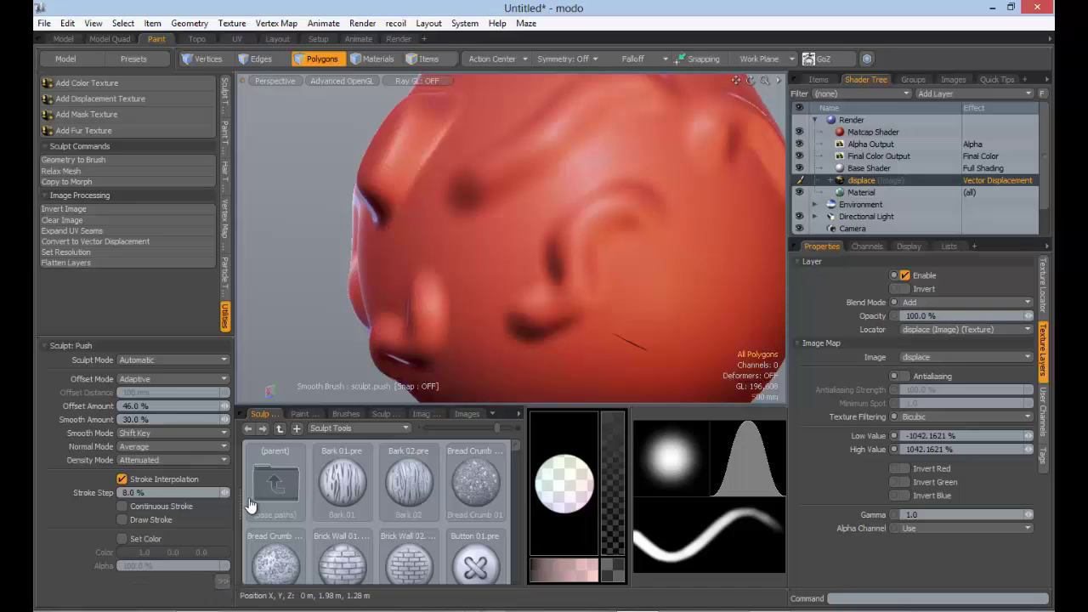
- Push a winding ridge and further short strokes into the smooth surface below the existing forms
mouse_move(672, 306)
alt+mouse_down()
mouse_move(617, 413)
mouse_move(306, 257)
alt+mouse_up()
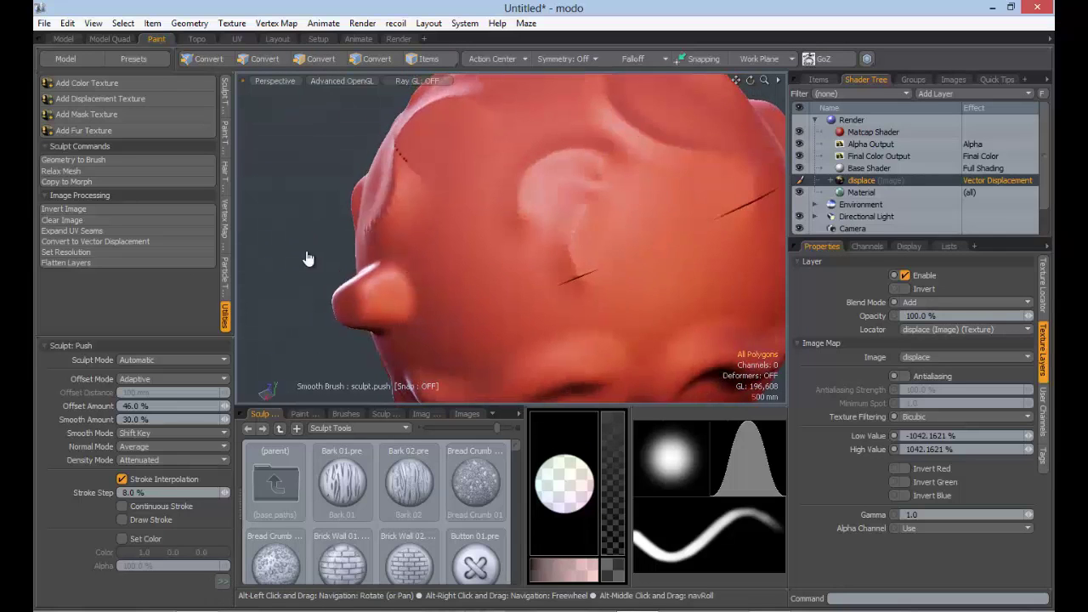
drag(505, 214, 519, 200)
alt+drag(607, 247, 566, 223)
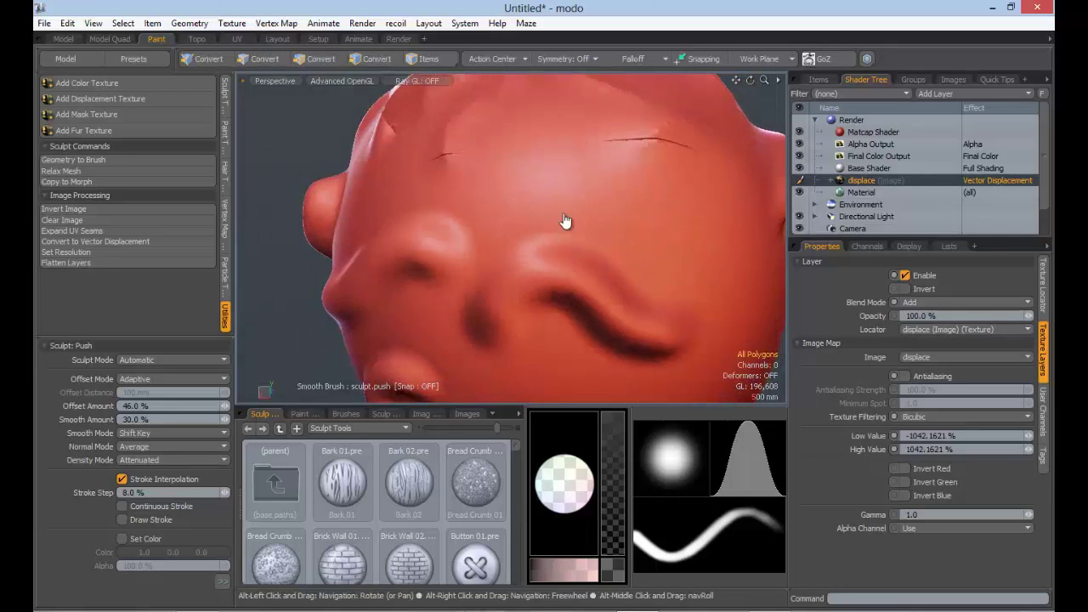
mouse_move(538, 185)
mouse_down()
mouse_move(561, 217)
mouse_move(637, 260)
mouse_up()
alt+drag(547, 219, 669, 226)
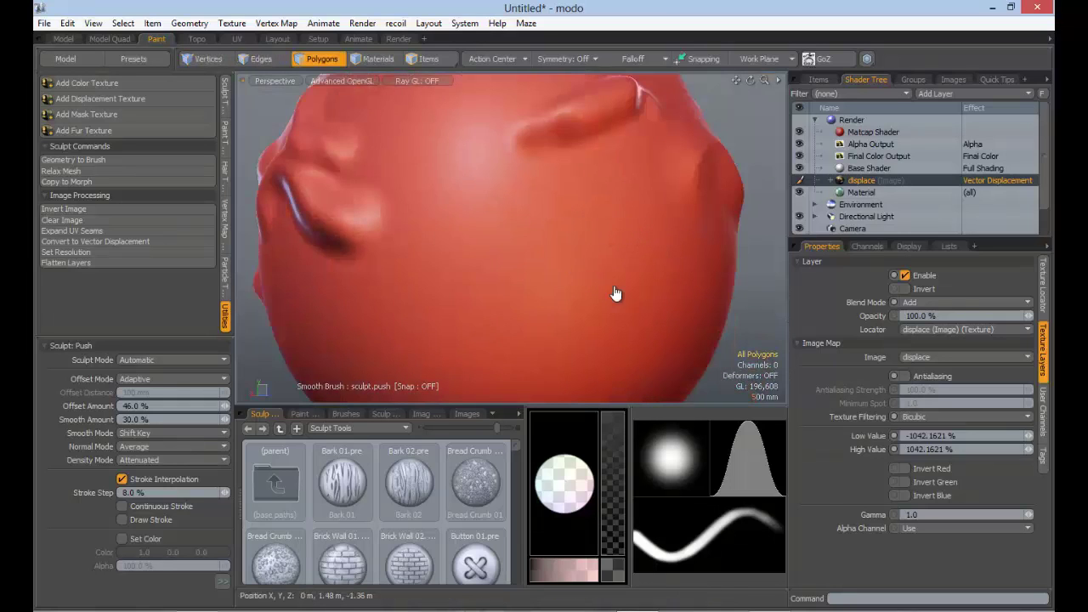
mouse_move(450, 201)
mouse_down()
mouse_move(590, 250)
mouse_move(559, 238)
mouse_move(587, 233)
mouse_move(490, 204)
mouse_move(508, 298)
mouse_move(578, 267)
mouse_up()
drag(515, 223, 409, 255)
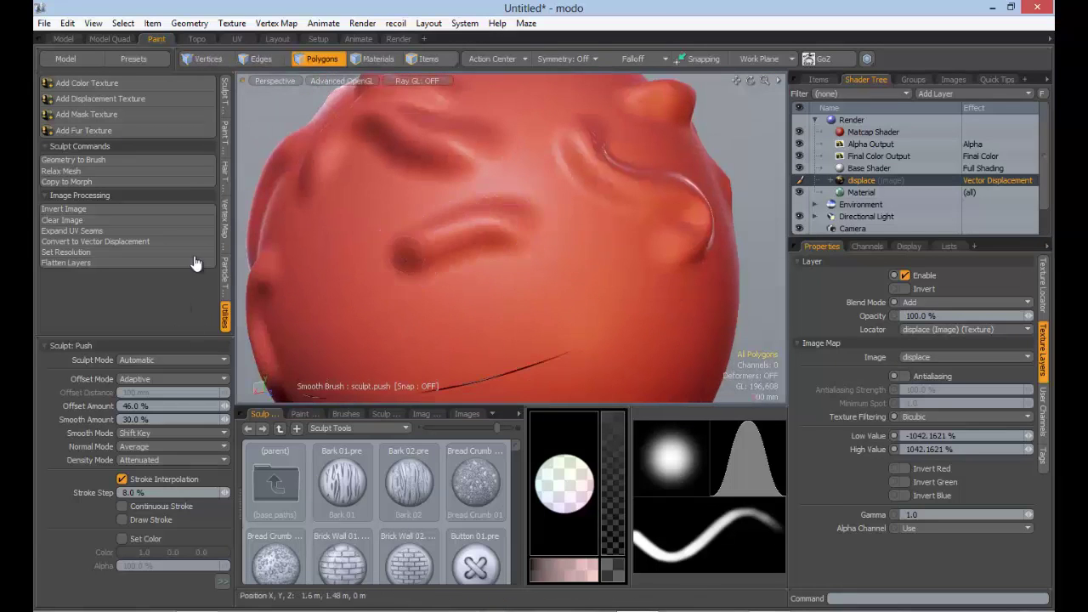
- Push curved strokes into the smooth cap of the sphere and check the resulting folds from several angles
mouse_move(272, 284)
alt+mouse_down()
mouse_move(167, 184)
mouse_move(403, 206)
mouse_move(566, 199)
mouse_move(121, 190)
mouse_move(454, 199)
alt+mouse_up()
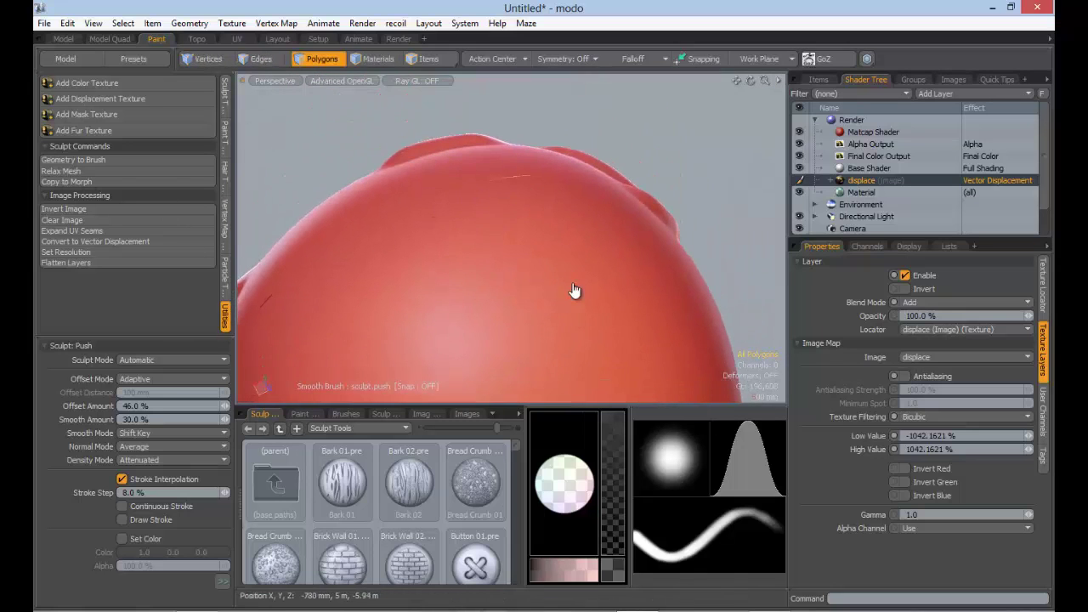
mouse_move(577, 265)
mouse_down()
mouse_move(601, 284)
mouse_move(617, 277)
mouse_up()
mouse_move(581, 370)
alt+shift+mouse_down()
mouse_move(603, 289)
mouse_move(260, 178)
mouse_move(553, 316)
mouse_move(532, 315)
alt+shift+mouse_up()
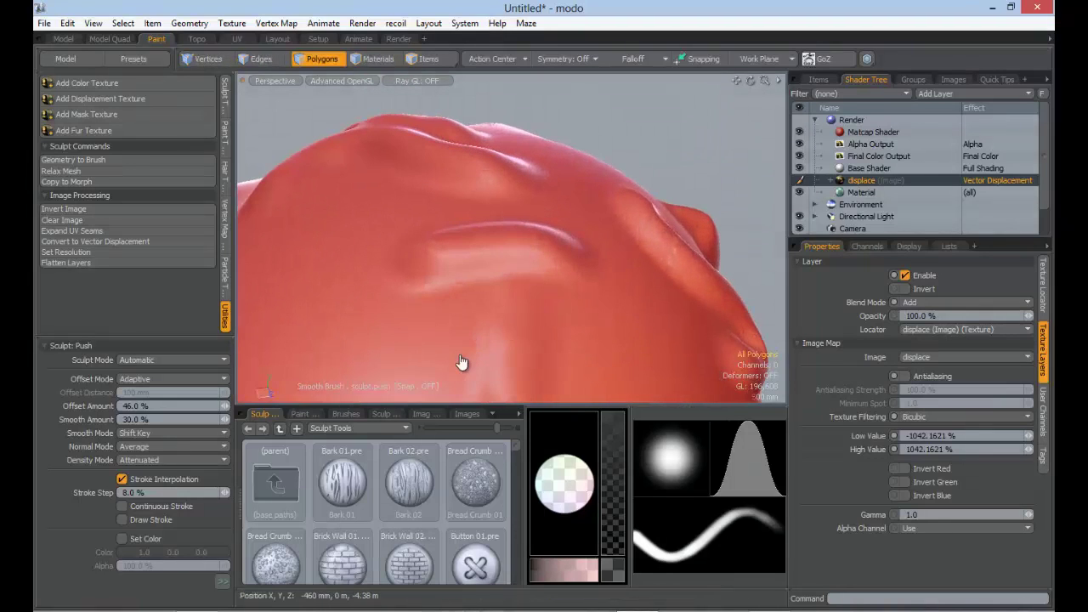
alt+drag(524, 182, 604, 235)
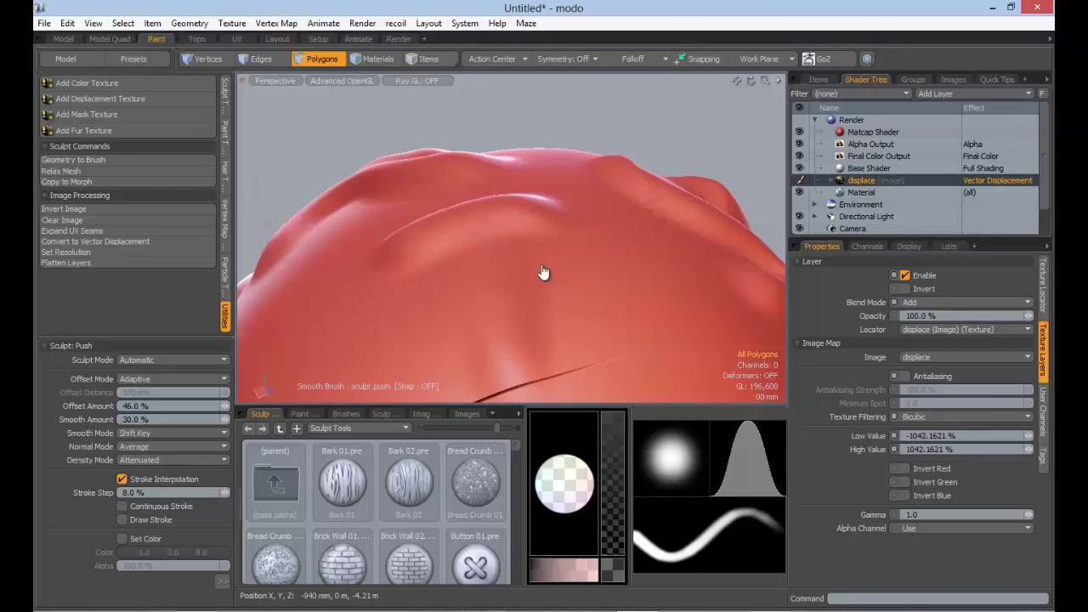
mouse_move(491, 363)
alt+mouse_down()
mouse_move(97, 230)
mouse_move(102, 296)
mouse_move(252, 211)
mouse_move(216, 369)
alt+mouse_up()
alt+drag(383, 327, 226, 219)
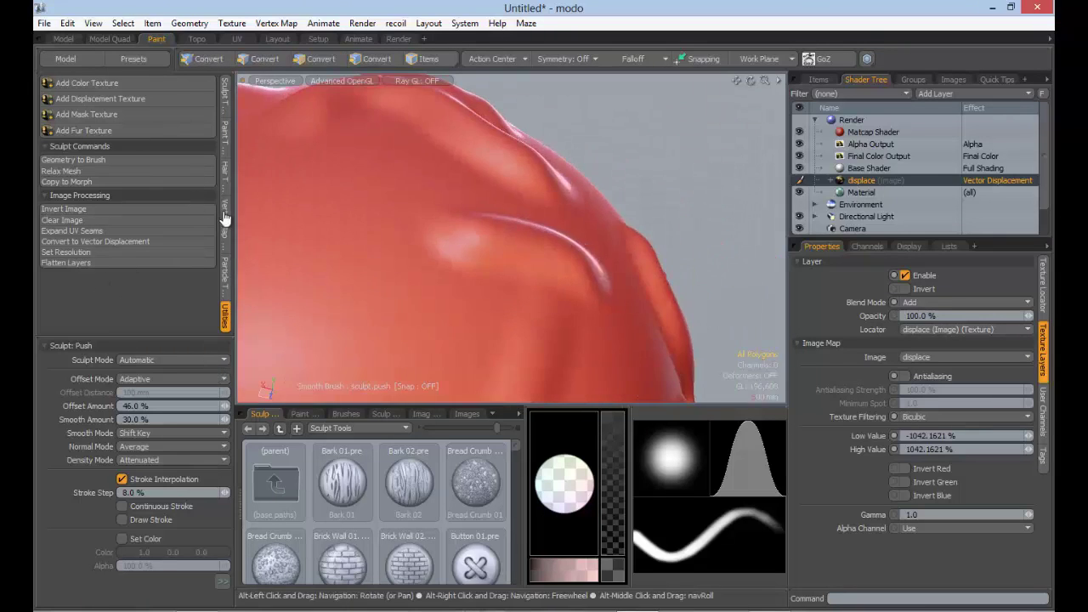
- Inspect the sculpted sphere from several angles and compare it with the displace layer hidden and shown
alt+drag(131, 129, 246, 328)
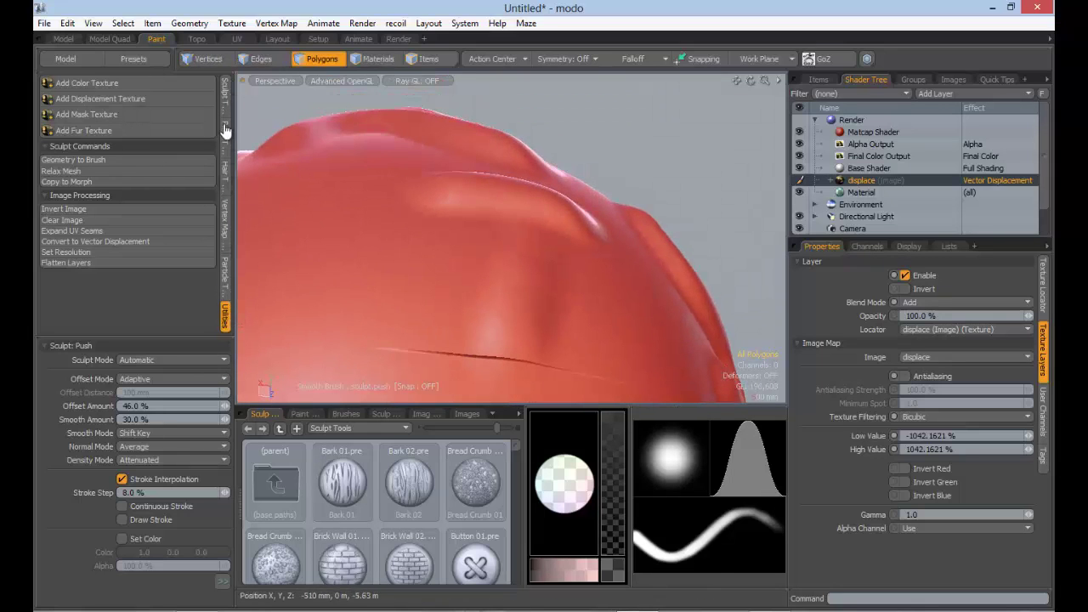
mouse_move(232, 214)
alt+mouse_down()
mouse_move(206, 65)
mouse_move(243, 194)
mouse_move(195, 165)
mouse_move(214, 189)
alt+mouse_up()
mouse_move(222, 200)
ctrl+alt+mouse_down()
mouse_move(206, 204)
mouse_move(170, 170)
ctrl+alt+mouse_up()
mouse_move(170, 170)
alt+mouse_down()
mouse_move(139, 81)
mouse_move(190, 304)
mouse_move(145, 189)
mouse_move(60, 97)
alt+mouse_up()
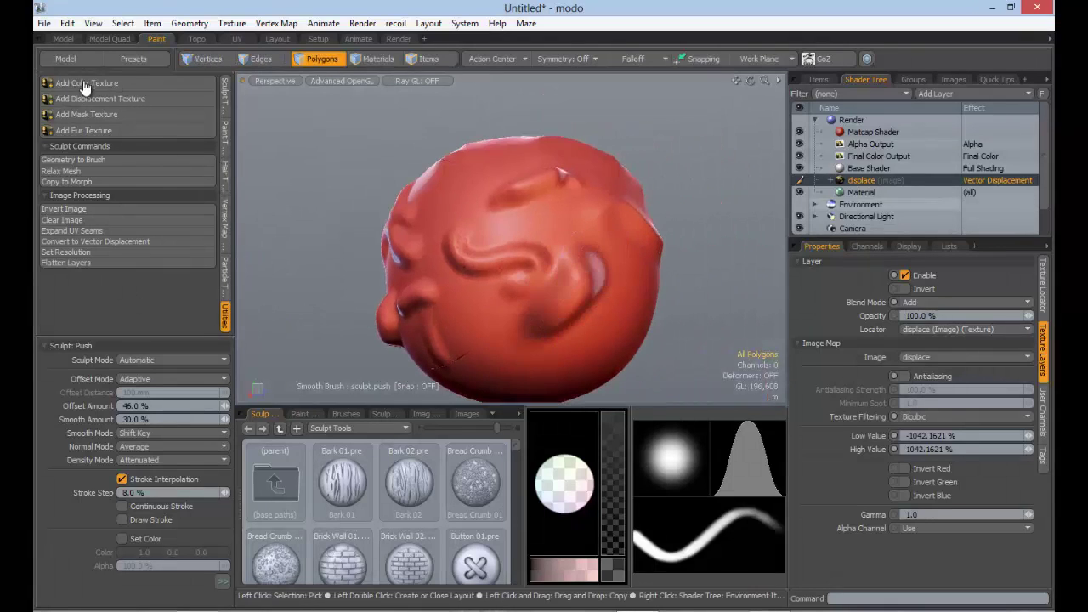
click(800, 180)
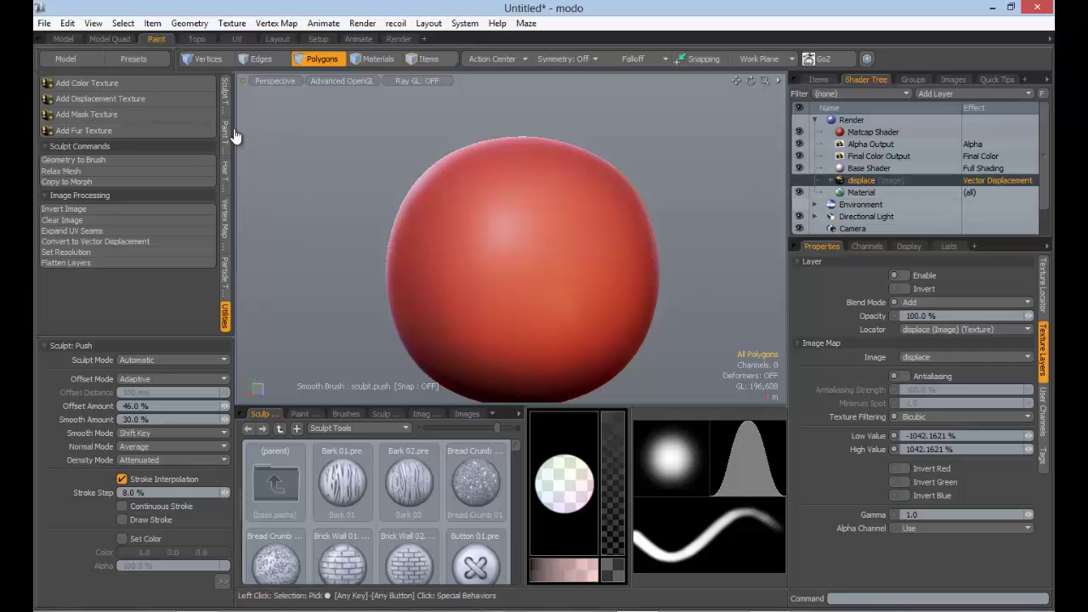
click(799, 180)
click(800, 180)
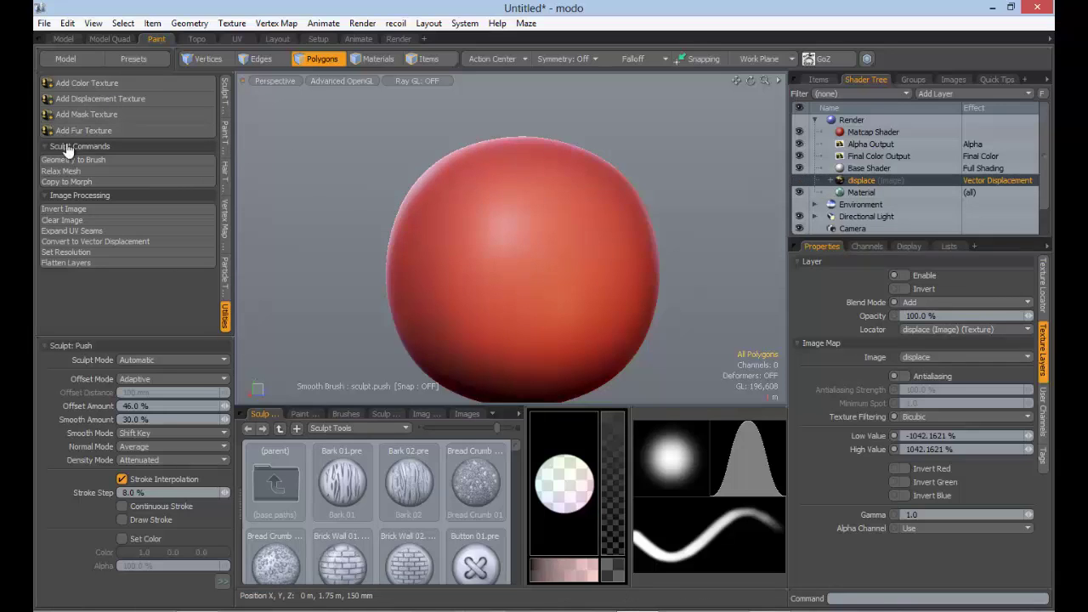
click(800, 180)
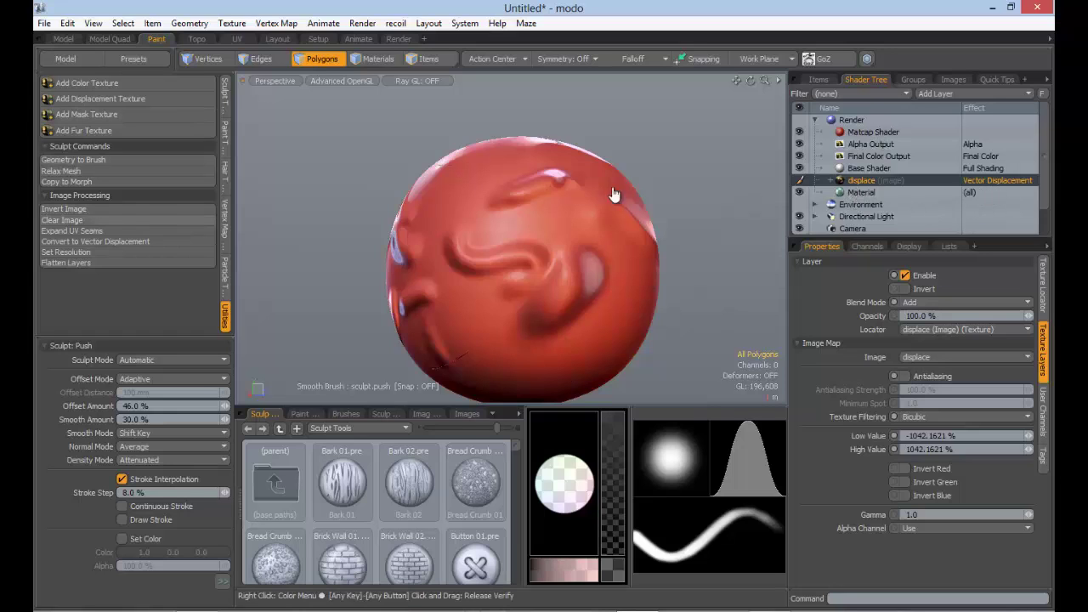
- Clear the displace image of its sculpted detail, previewing the image before and after clearing
double_click(961, 183)
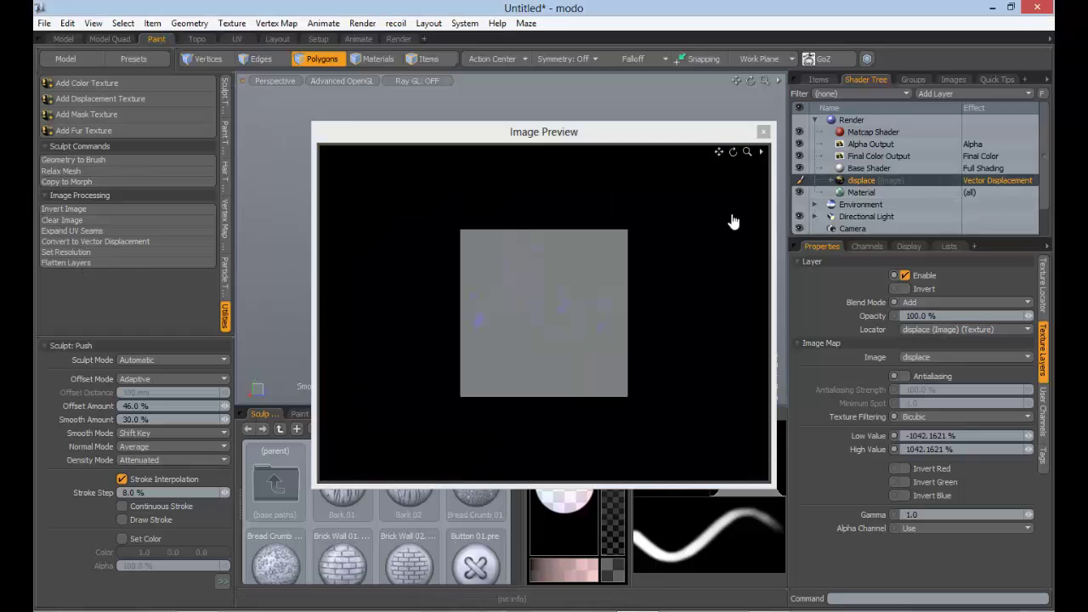
click(763, 131)
click(128, 220)
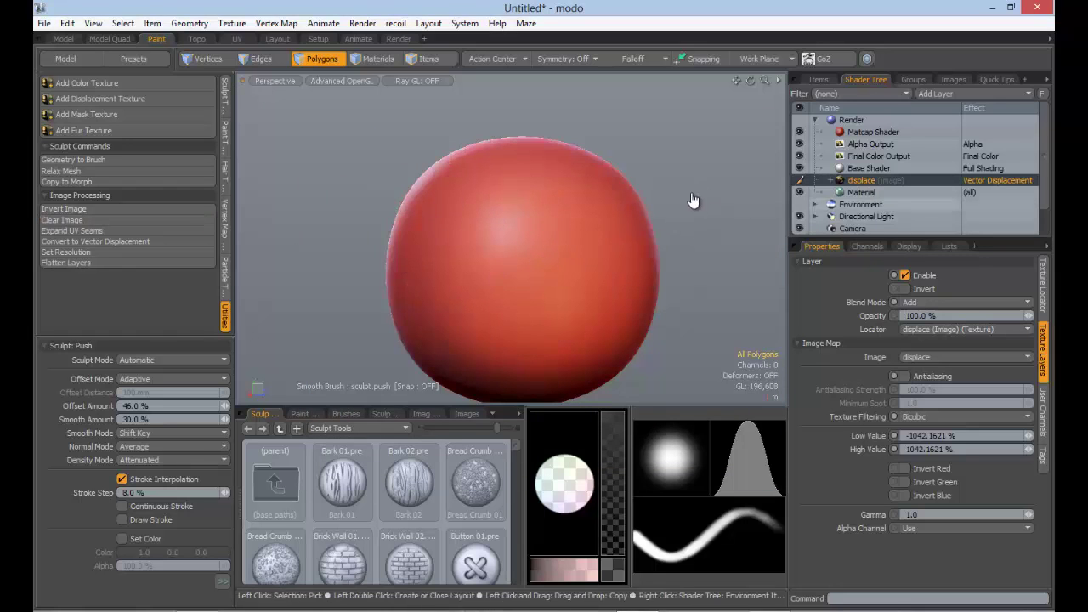
double_click(860, 180)
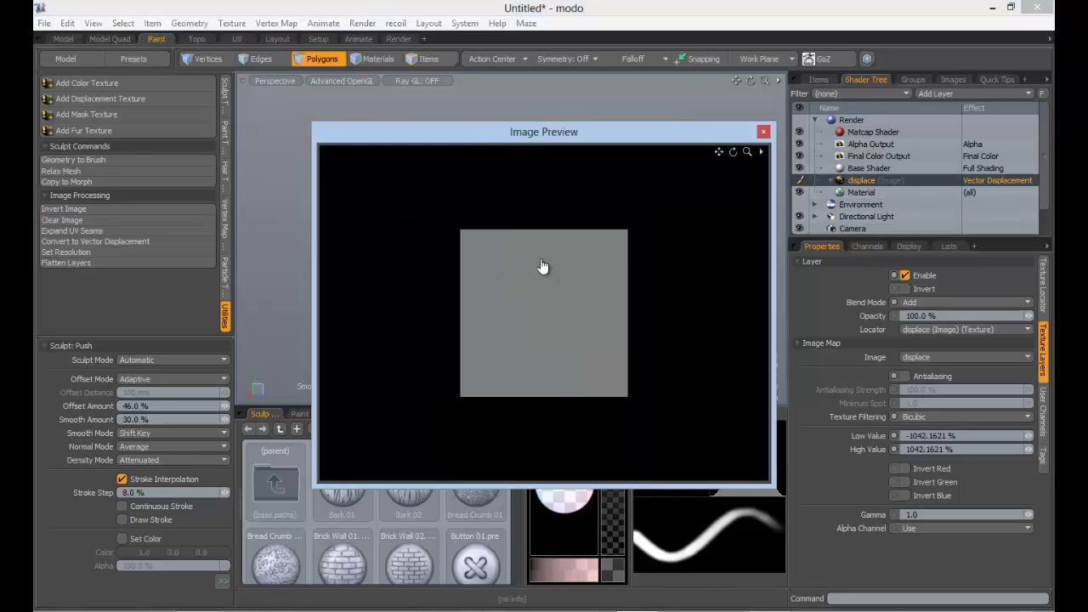
click(763, 132)
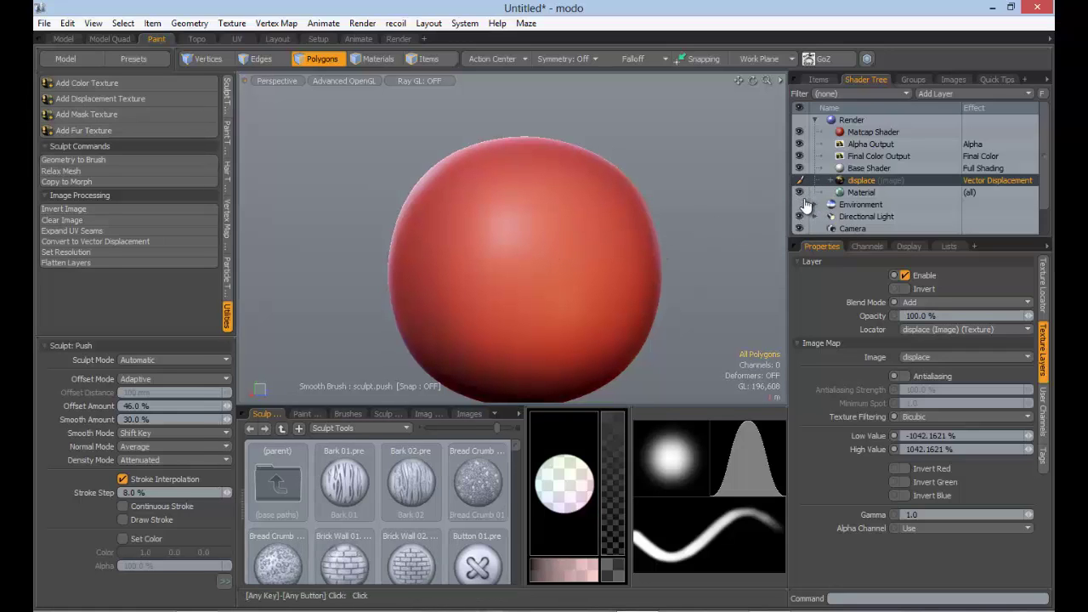
- Switch the Push tool to the image brush tip and open the selection of image brush images
click(227, 96)
click(144, 249)
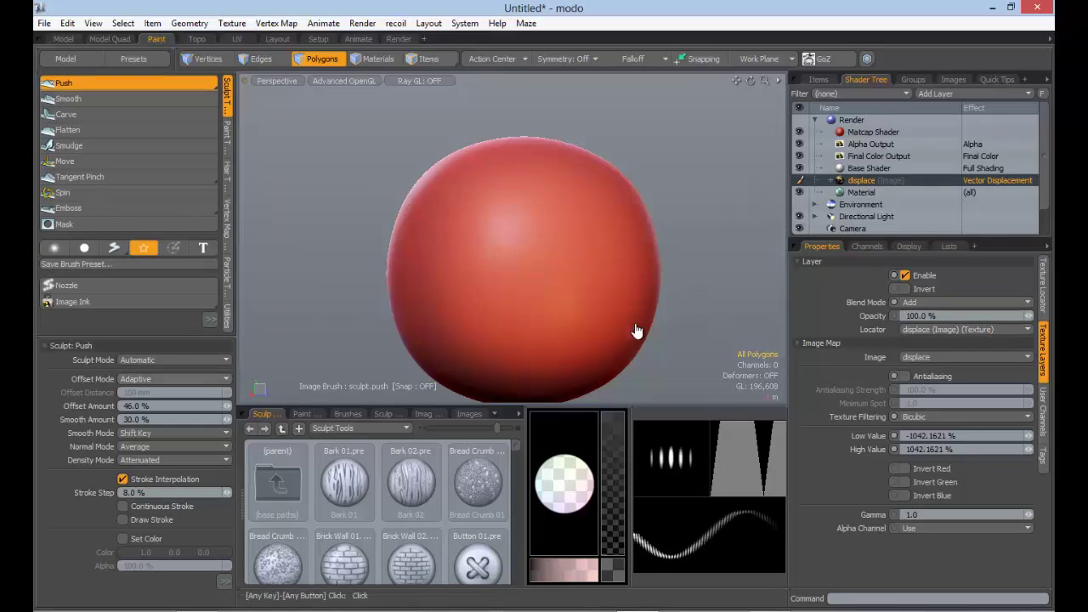
click(225, 581)
click(289, 498)
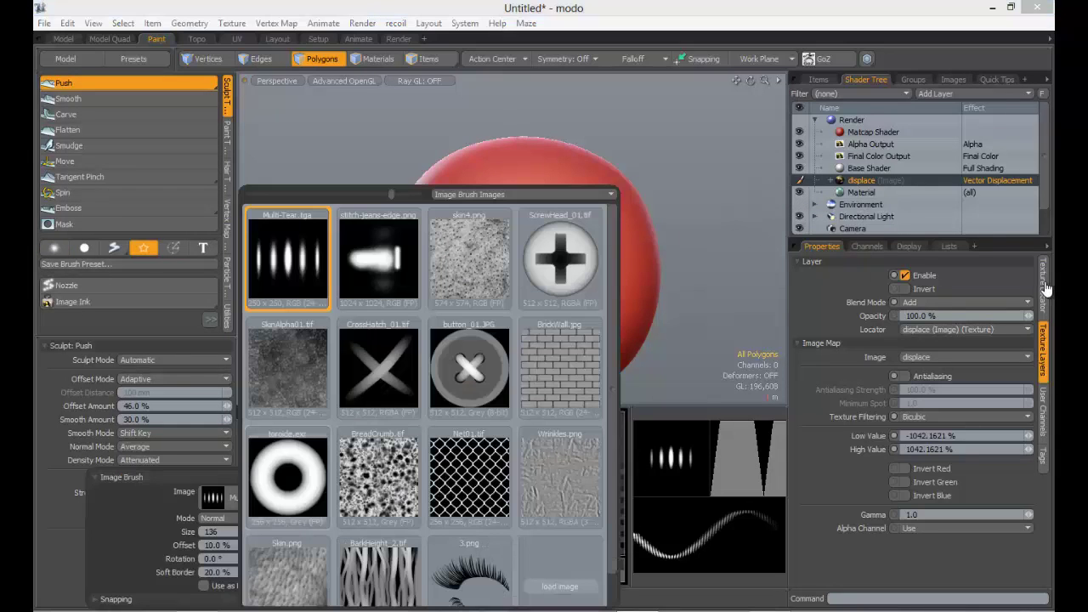